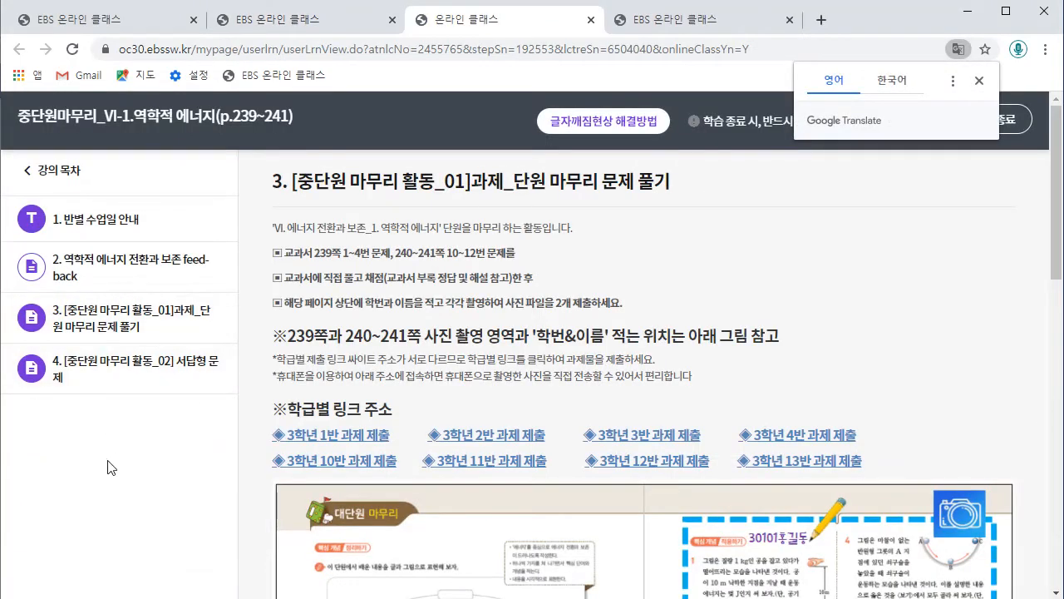
Examine the assignment instructions, class submission links and the illustrated photo areas for textbook pages 239–241
{"action": "scroll", "coordinate": [108, 467], "scroll_direction": "down", "scroll_amount": 1}
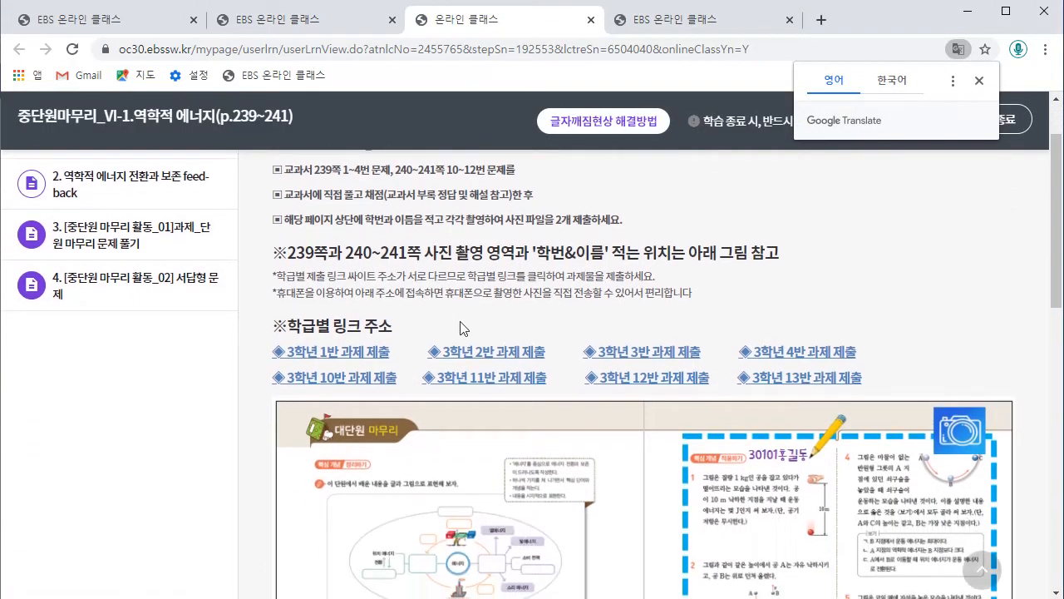
{"action": "scroll", "coordinate": [410, 225], "scroll_direction": "up", "scroll_amount": 1}
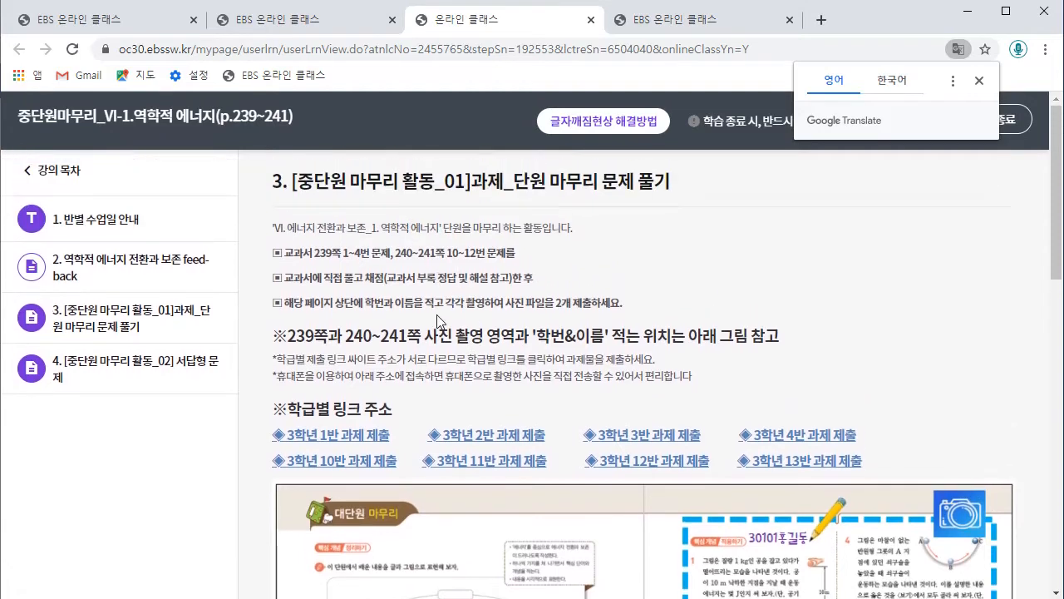
{"action": "scroll", "coordinate": [453, 366], "scroll_direction": "down", "scroll_amount": 1}
{"action": "scroll", "coordinate": [586, 449], "scroll_direction": "down", "scroll_amount": 2}
{"action": "scroll", "coordinate": [583, 453], "scroll_direction": "down", "scroll_amount": 1}
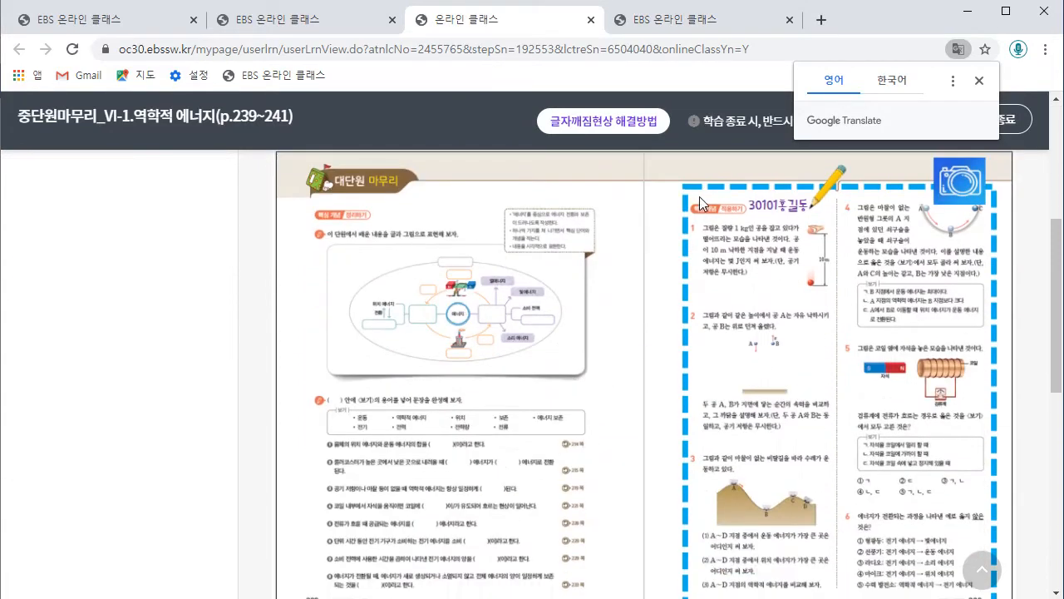
{"action": "scroll", "coordinate": [1009, 428], "scroll_direction": "down", "scroll_amount": 6}
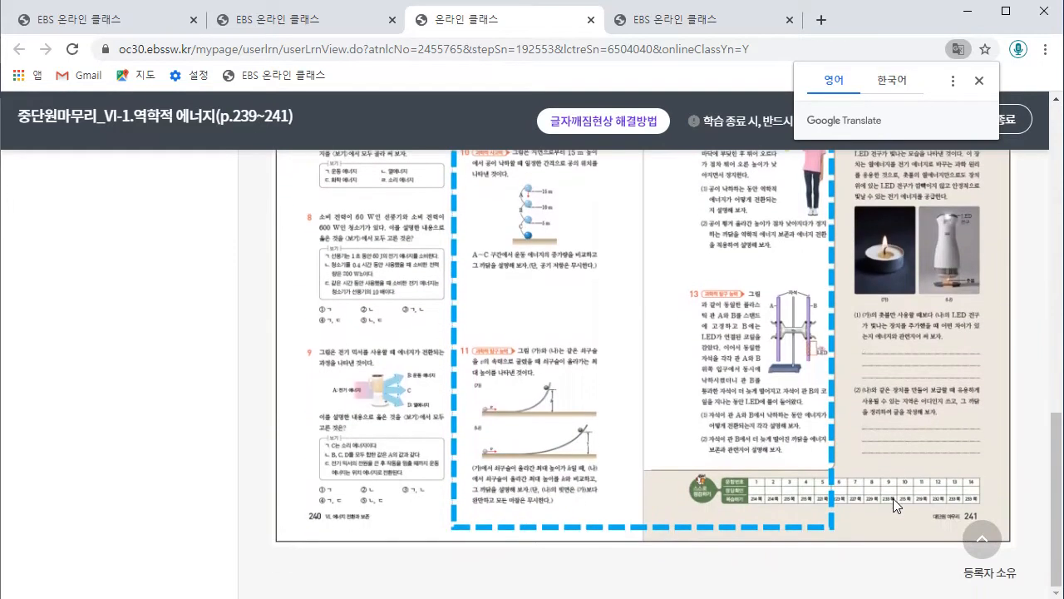
{"action": "scroll", "coordinate": [894, 503], "scroll_direction": "up", "scroll_amount": 6}
{"action": "scroll", "coordinate": [893, 503], "scroll_direction": "up", "scroll_amount": 1}
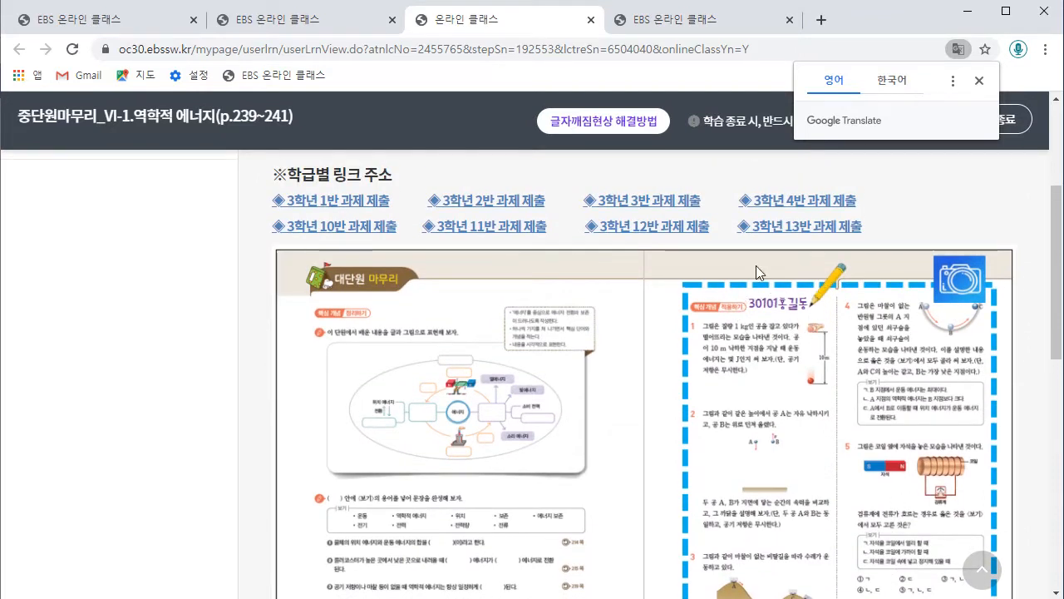
{"action": "scroll", "coordinate": [826, 471], "scroll_direction": "up", "scroll_amount": 2}
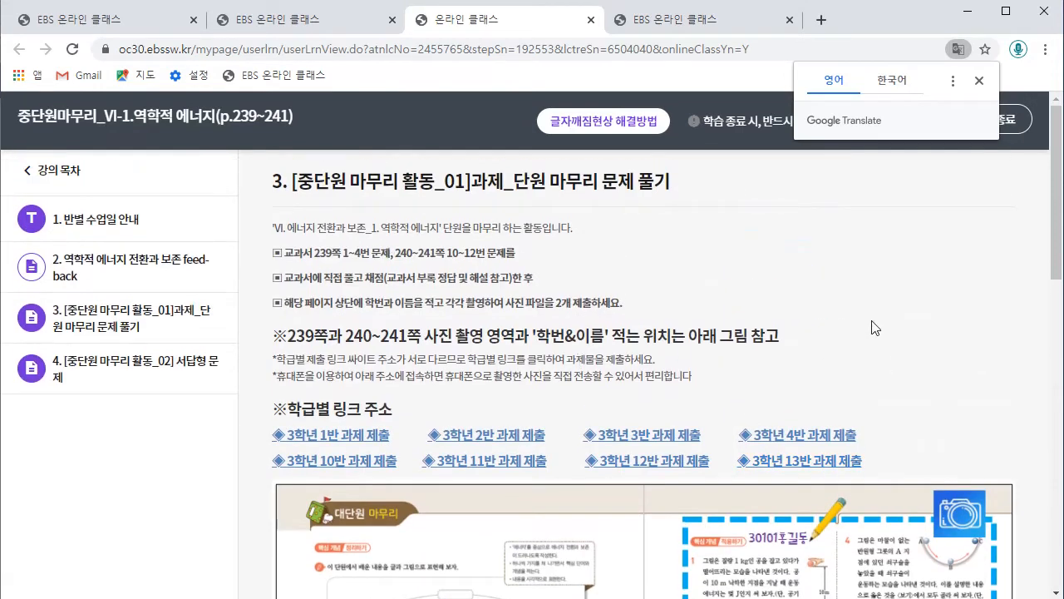
Open the 3학년 1반 과제 제출 link and look through the form's instructions and example photos
{"action": "scroll", "coordinate": [421, 262], "scroll_direction": "down", "scroll_amount": 2}
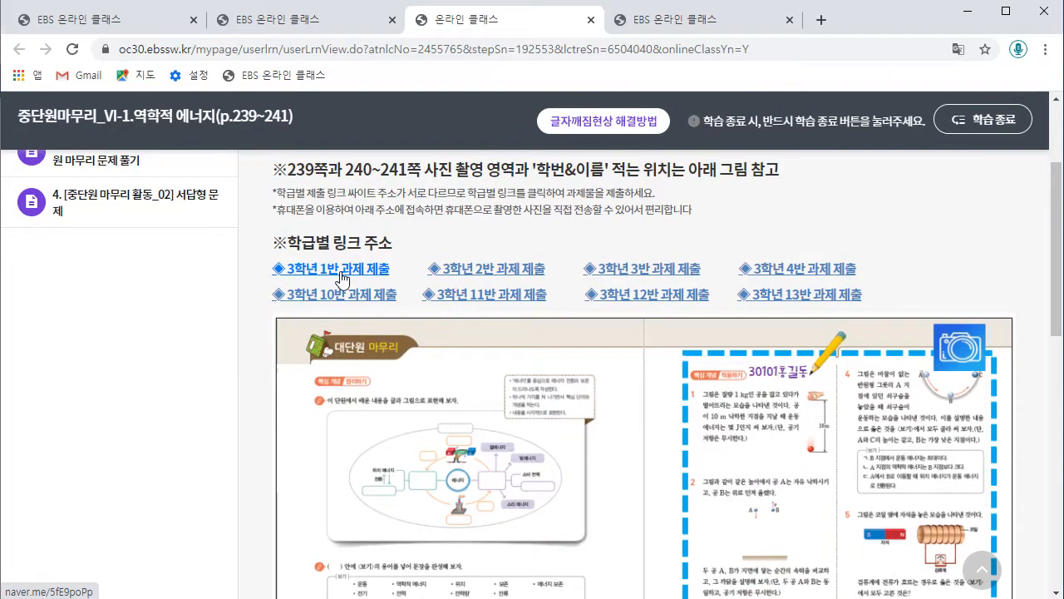
{"action": "left_click", "coordinate": [342, 277]}
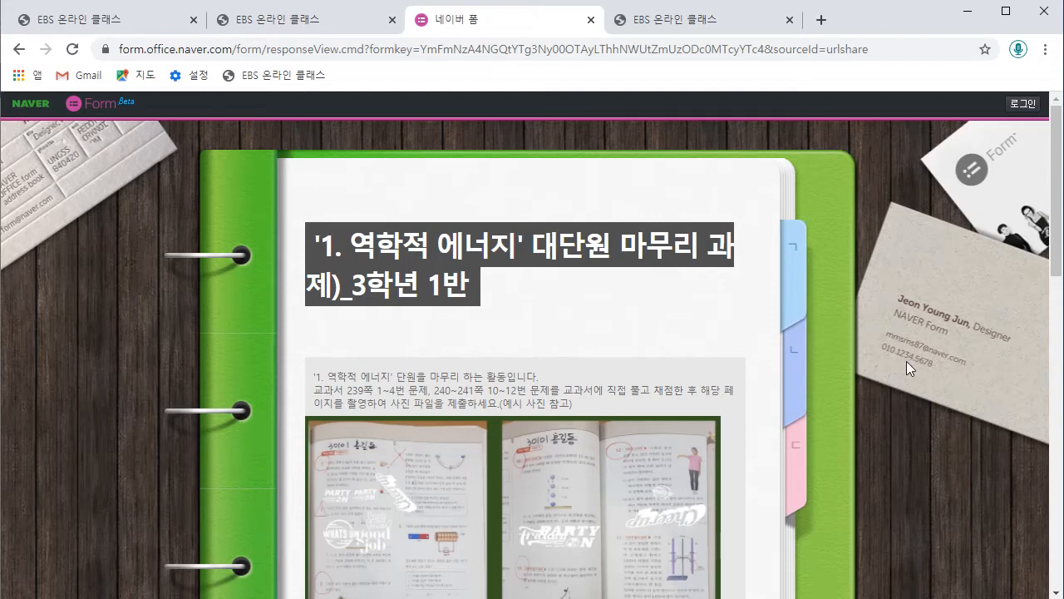
{"action": "scroll", "coordinate": [907, 361], "scroll_direction": "down", "scroll_amount": 1}
{"action": "scroll", "coordinate": [407, 286], "scroll_direction": "down", "scroll_amount": 1}
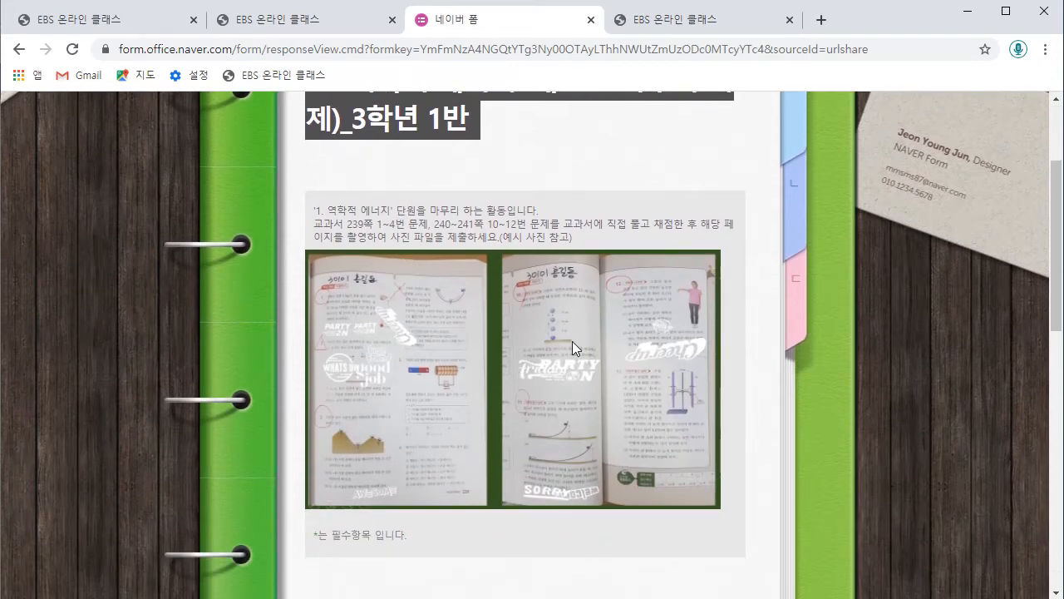
{"action": "scroll", "coordinate": [578, 344], "scroll_direction": "down", "scroll_amount": 2}
{"action": "scroll", "coordinate": [451, 204], "scroll_direction": "down", "scroll_amount": 2}
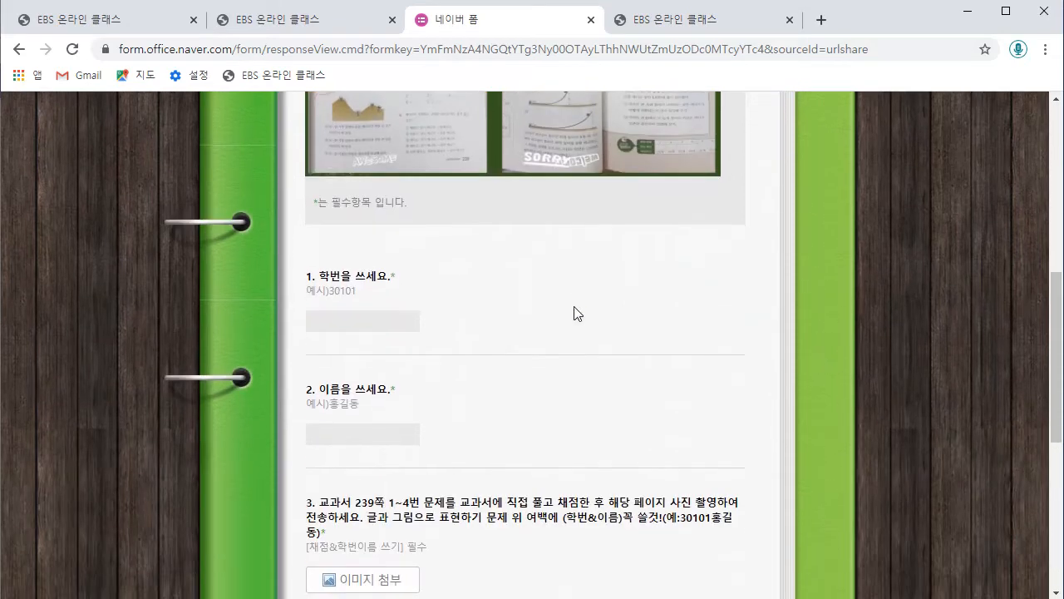
Enter the student number in question 1 and the student's name in question 2 of the form
{"action": "left_click", "coordinate": [380, 320]}
{"action": "type", "text": "30101ghdrlfeh"}
{"action": "key", "text": "BackSpace"}
{"action": "key", "text": "BackSpace"}
{"action": "key", "text": "BackSpace"}
{"action": "key", "text": "BackSpace"}
{"action": "key", "text": "BackSpace"}
{"action": "key", "text": "BackSpace"}
{"action": "key", "text": "BackSpace"}
{"action": "type", "text": "홍길동"}
View the image attachment options for the textbook page 239 photo in question 3
{"action": "scroll", "coordinate": [402, 437], "scroll_direction": "down", "scroll_amount": 2}
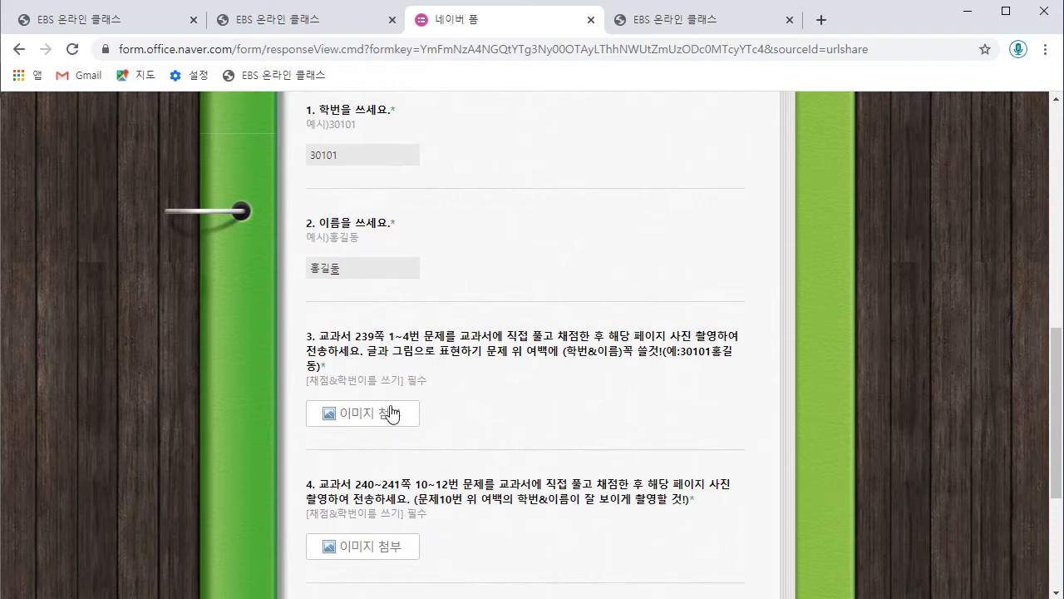
{"action": "left_click", "coordinate": [390, 417]}
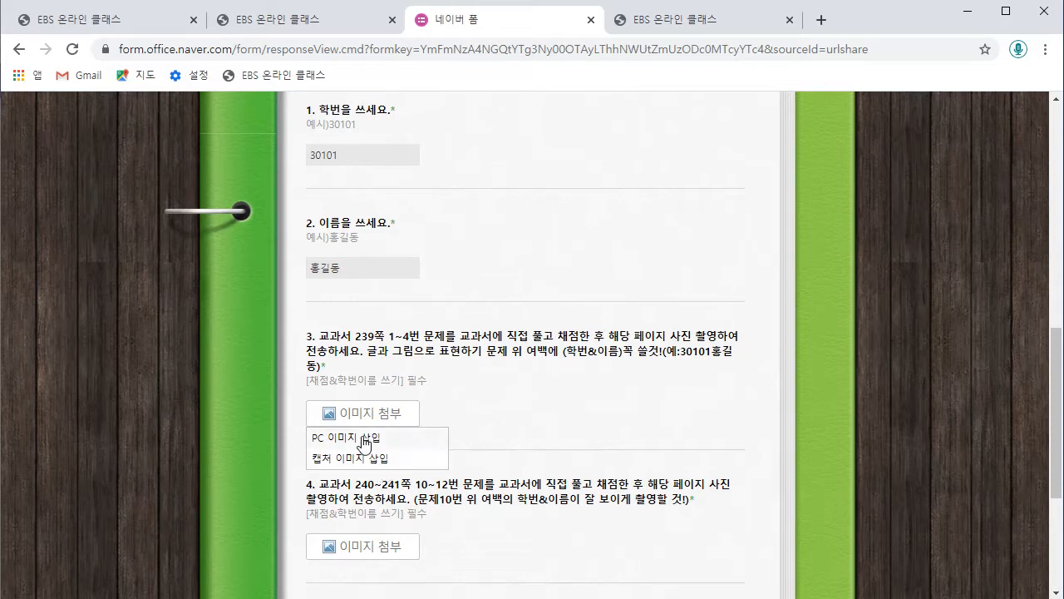
{"action": "left_click", "coordinate": [364, 438]}
{"action": "left_click", "coordinate": [372, 415]}
{"action": "left_click", "coordinate": [571, 356]}
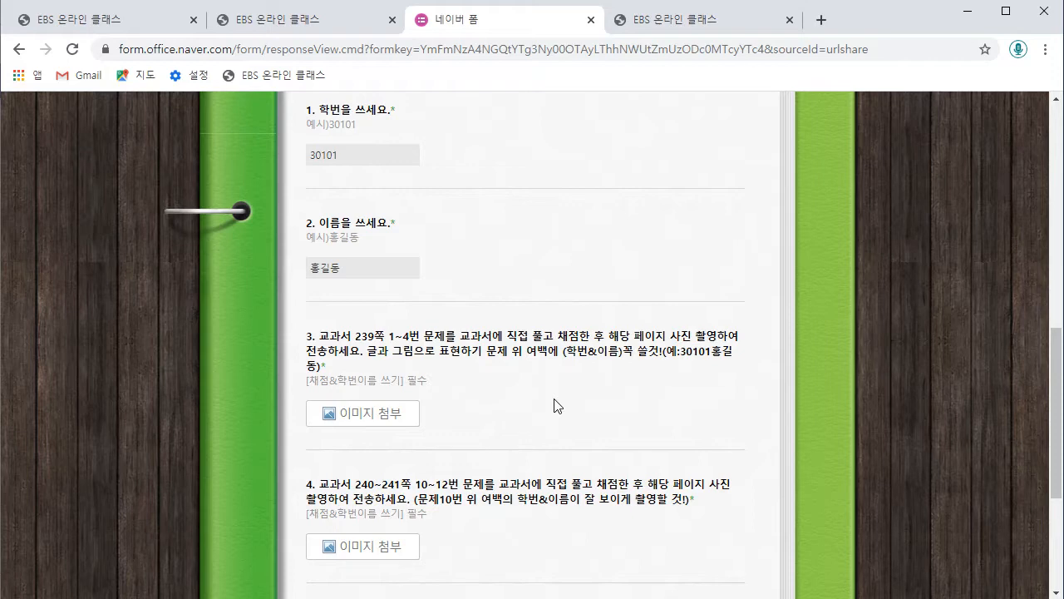
{"action": "scroll", "coordinate": [532, 399], "scroll_direction": "up", "scroll_amount": 8}
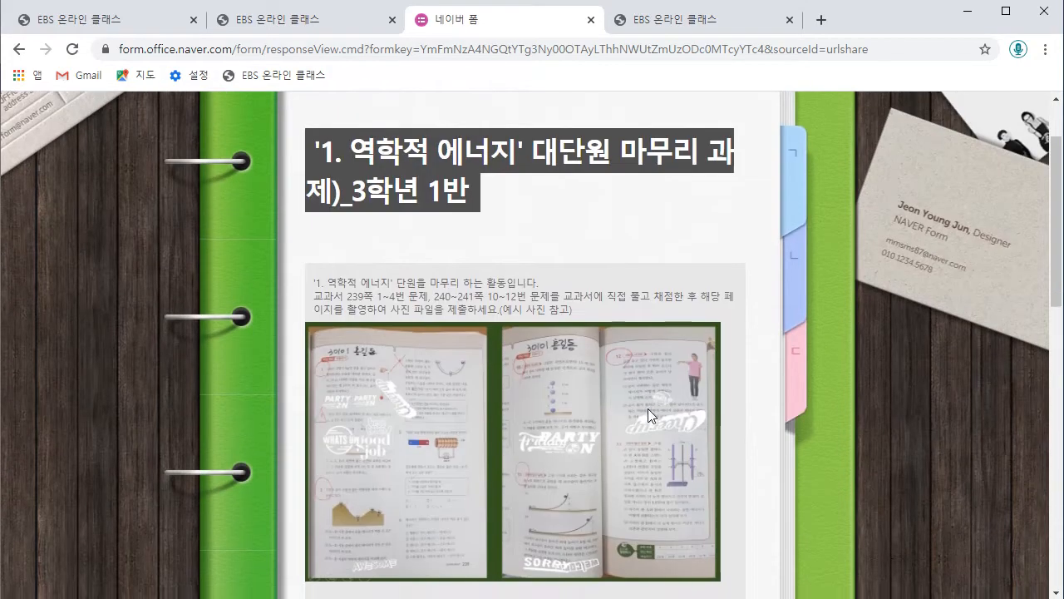
{"action": "scroll", "coordinate": [648, 409], "scroll_direction": "down", "scroll_amount": 10}
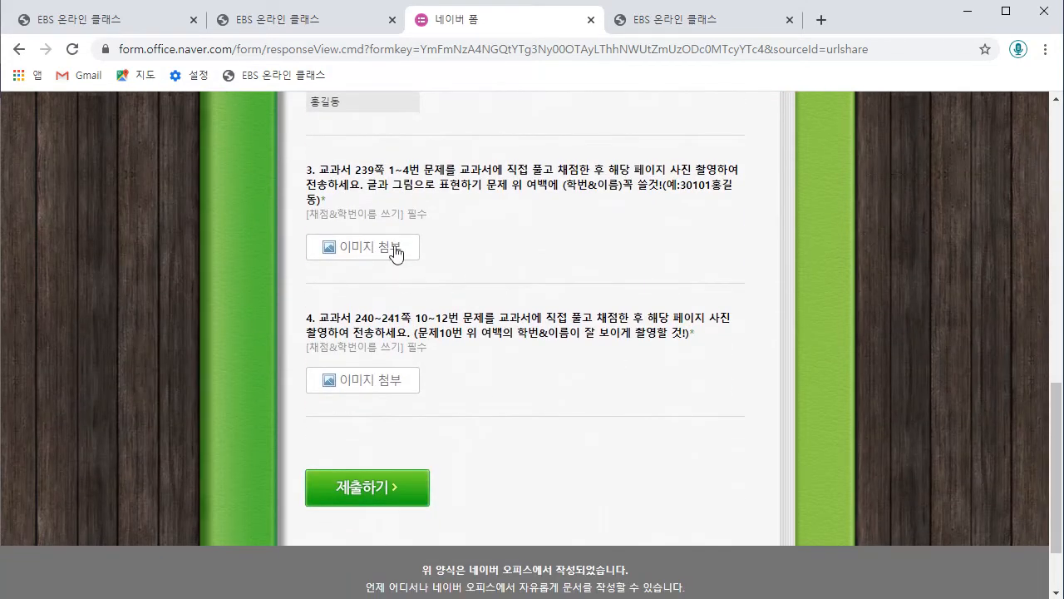
{"action": "left_click", "coordinate": [396, 253]}
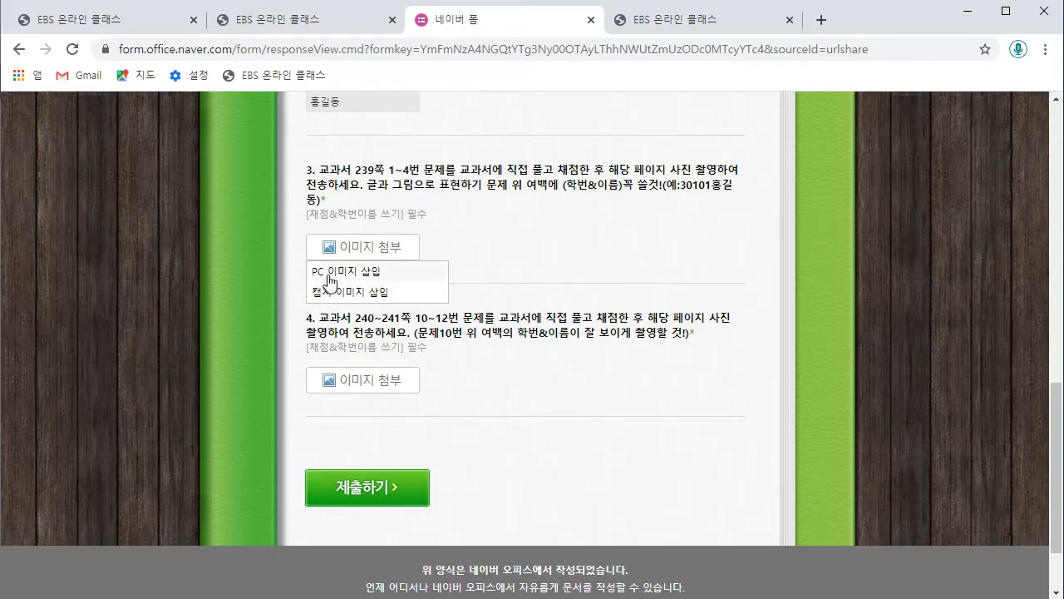
{"action": "left_click", "coordinate": [554, 311]}
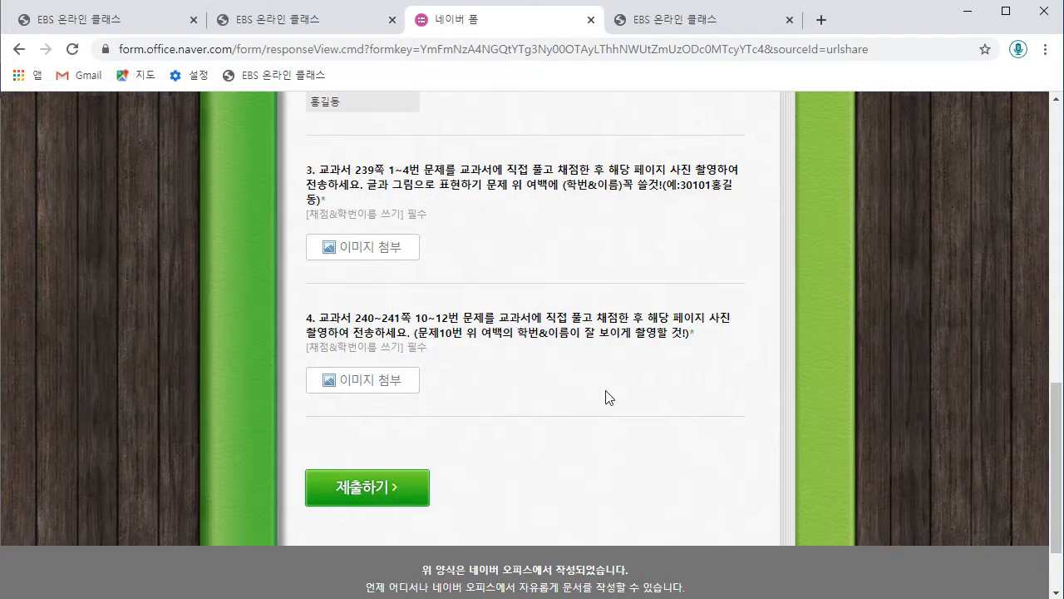
Review the student detail fields and both photo upload questions down to the end of the submission form
{"action": "scroll", "coordinate": [607, 397], "scroll_direction": "up", "scroll_amount": 4}
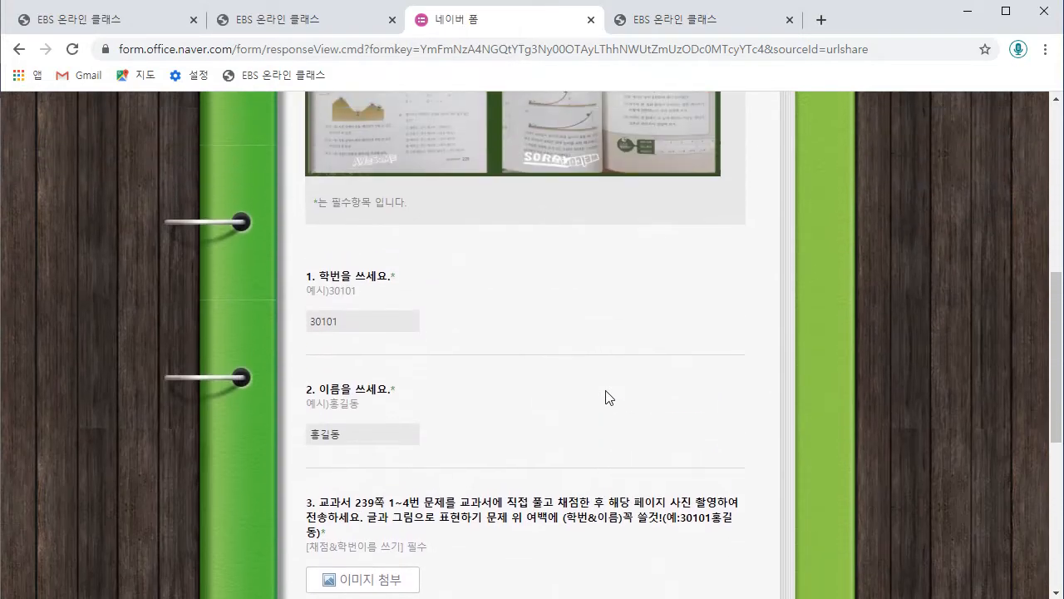
{"action": "scroll", "coordinate": [604, 416], "scroll_direction": "down", "scroll_amount": 2}
{"action": "scroll", "coordinate": [606, 415], "scroll_direction": "down", "scroll_amount": 3}
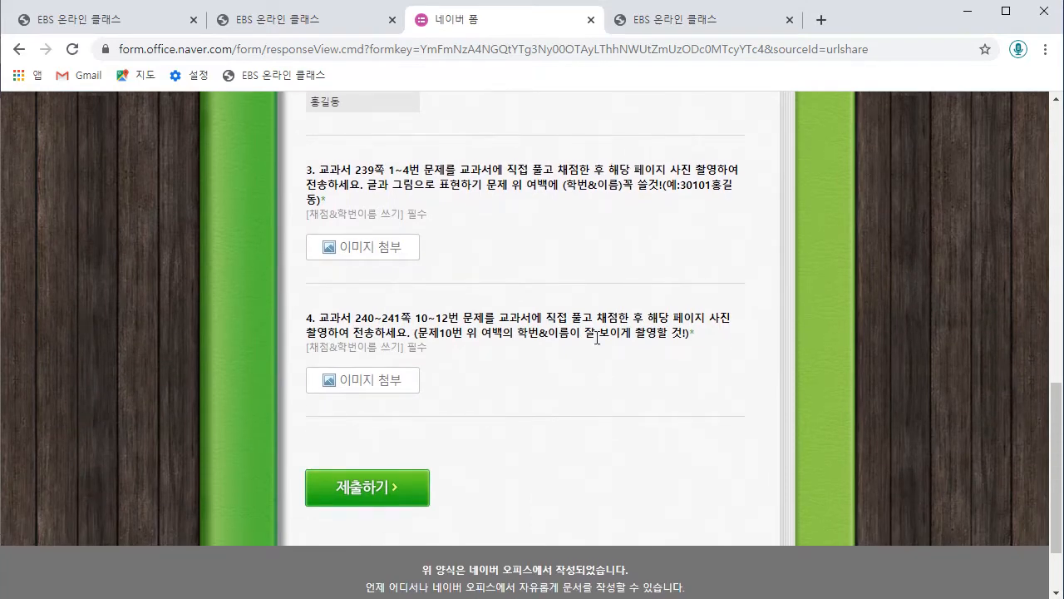
{"action": "left_click_drag", "start_coordinate": [585, 322], "coordinate": [601, 371]}
{"action": "left_click", "coordinate": [602, 373]}
{"action": "scroll", "coordinate": [605, 432], "scroll_direction": "up", "scroll_amount": 1}
{"action": "left_click_drag", "start_coordinate": [610, 399], "coordinate": [624, 471]}
{"action": "left_click", "coordinate": [626, 471]}
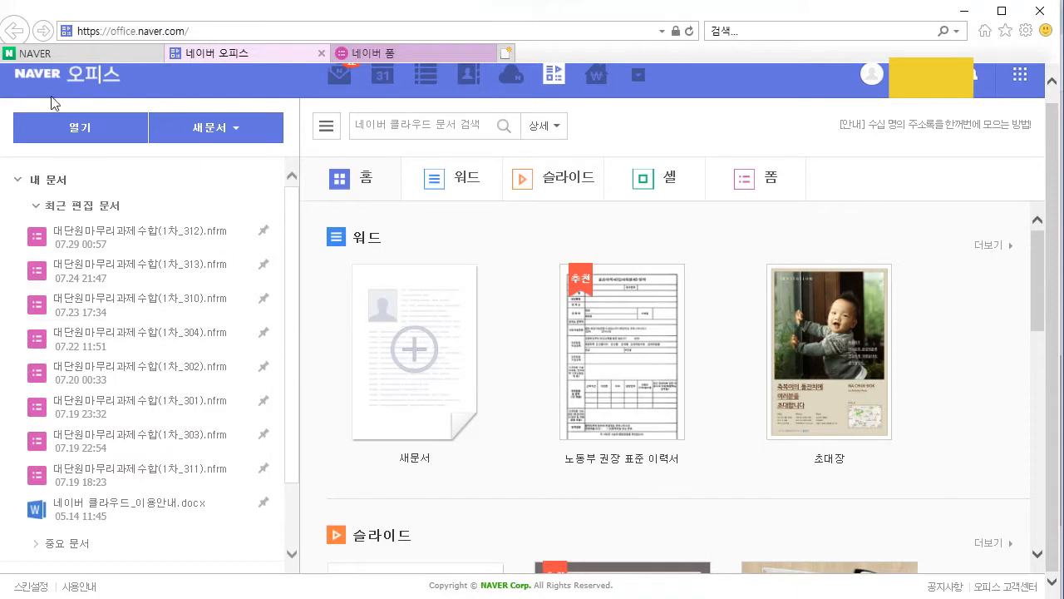
In Naver Office, open the collected responses of the recent form 대단원마무리과제수합(1차_301).nfrm
{"action": "scroll", "coordinate": [74, 95], "scroll_direction": "up", "scroll_amount": 1}
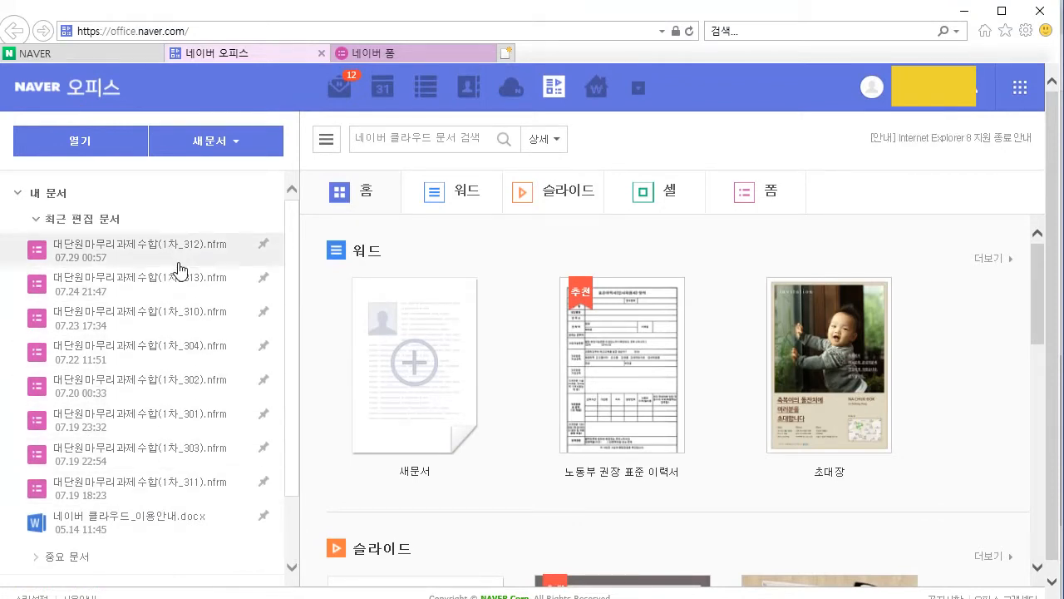
{"action": "left_click_drag", "start_coordinate": [166, 502], "coordinate": [168, 427]}
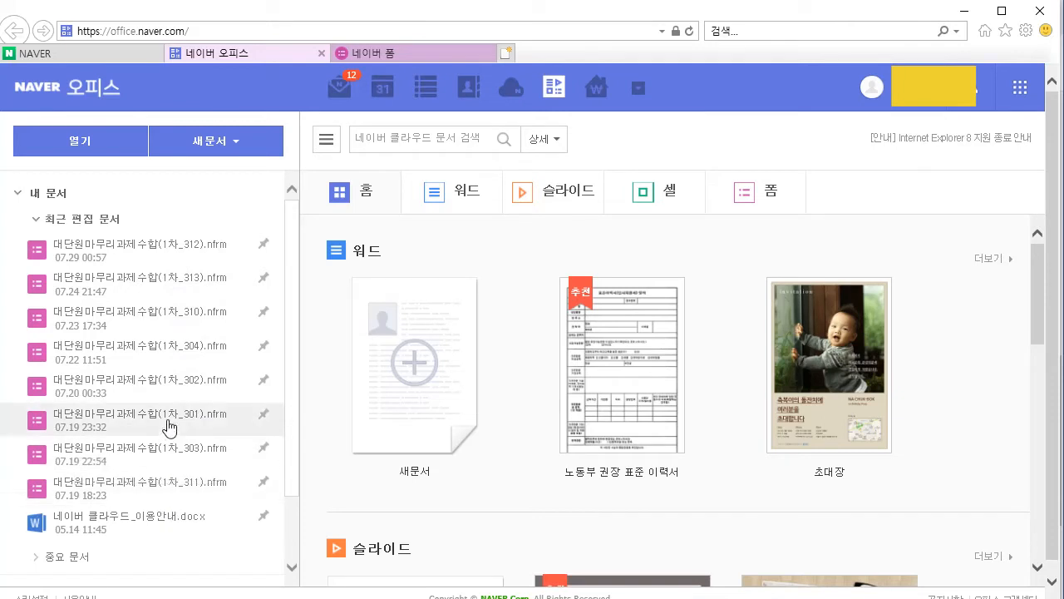
{"action": "left_click", "coordinate": [169, 426]}
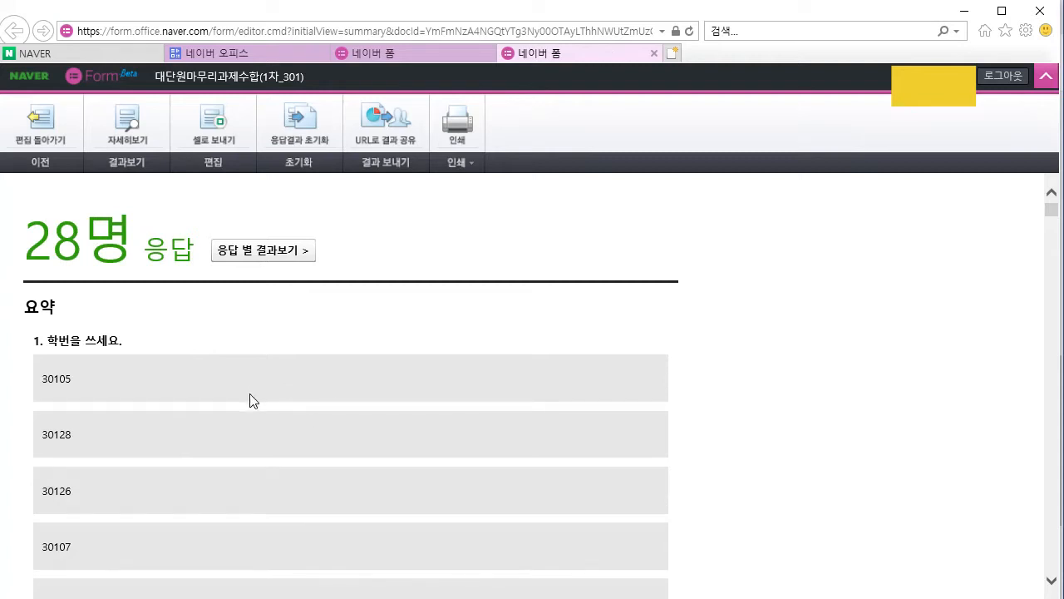
Examine the response summary with the submitted student numbers, names and textbook page photos
{"action": "scroll", "coordinate": [157, 430], "scroll_direction": "down", "scroll_amount": 5}
{"action": "scroll", "coordinate": [157, 425], "scroll_direction": "down", "scroll_amount": 6}
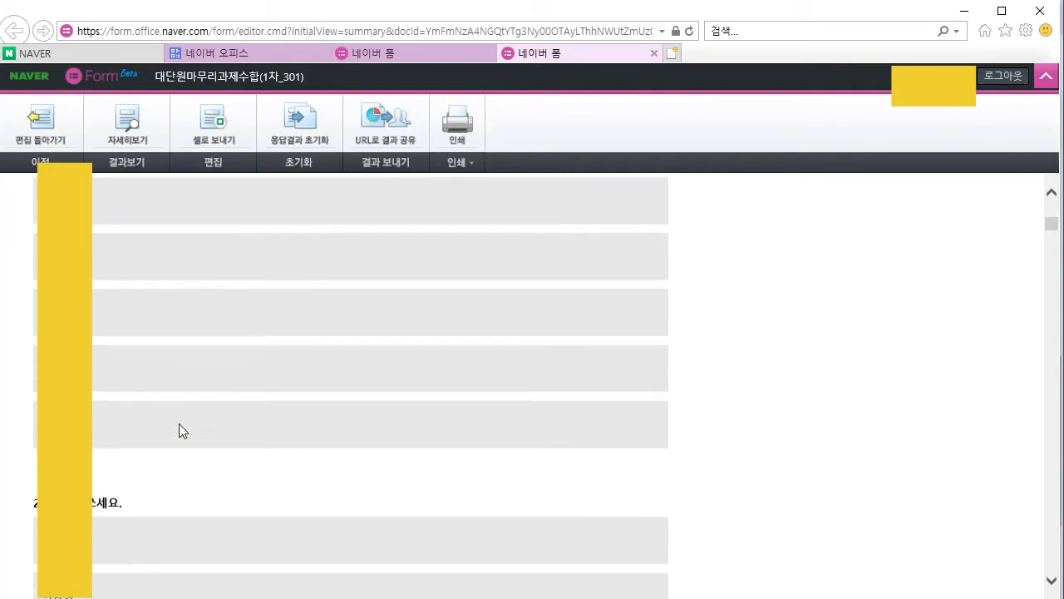
{"action": "scroll", "coordinate": [281, 447], "scroll_direction": "down", "scroll_amount": 10}
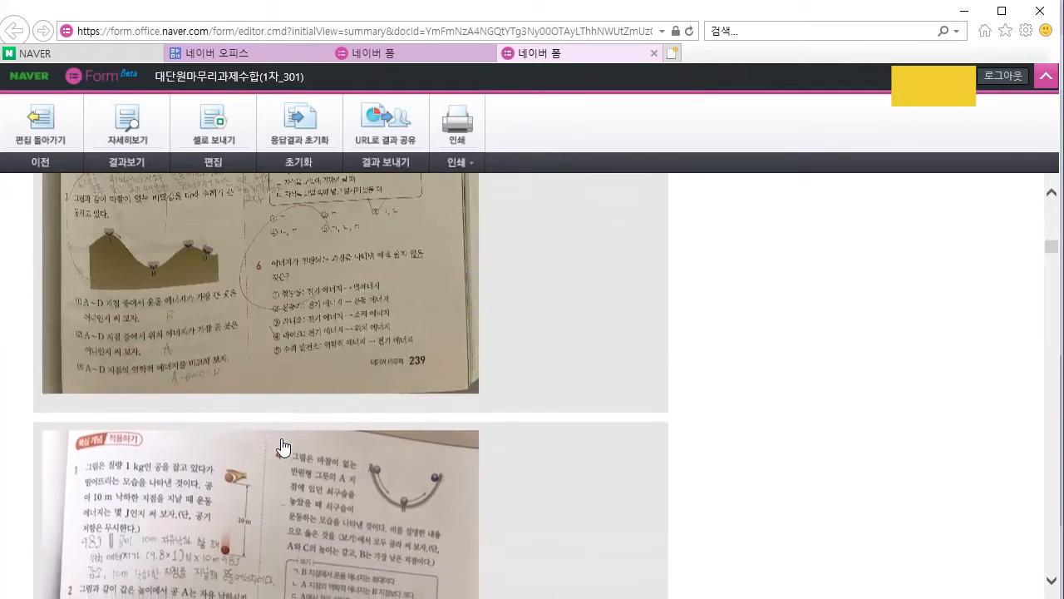
{"action": "scroll", "coordinate": [338, 466], "scroll_direction": "down", "scroll_amount": 10}
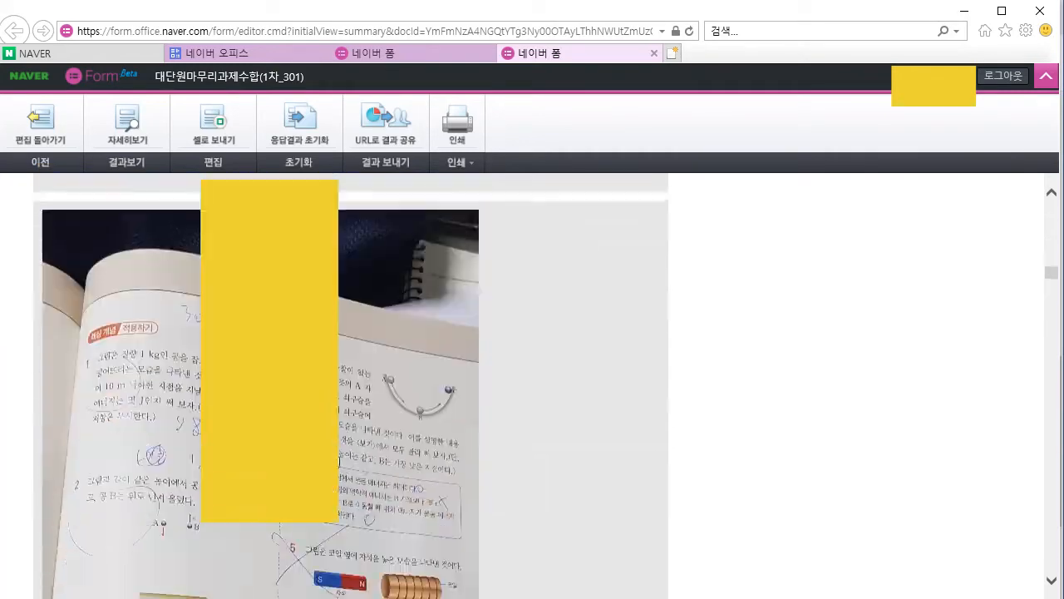
{"action": "scroll", "coordinate": [338, 465], "scroll_direction": "down", "scroll_amount": 10}
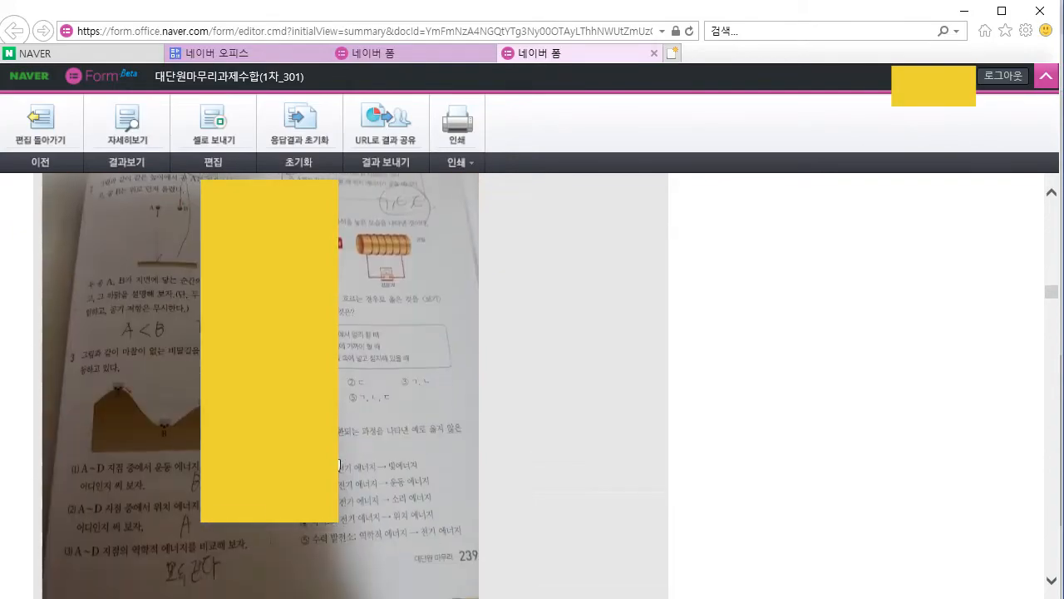
{"action": "scroll", "coordinate": [392, 482], "scroll_direction": "up", "scroll_amount": 8}
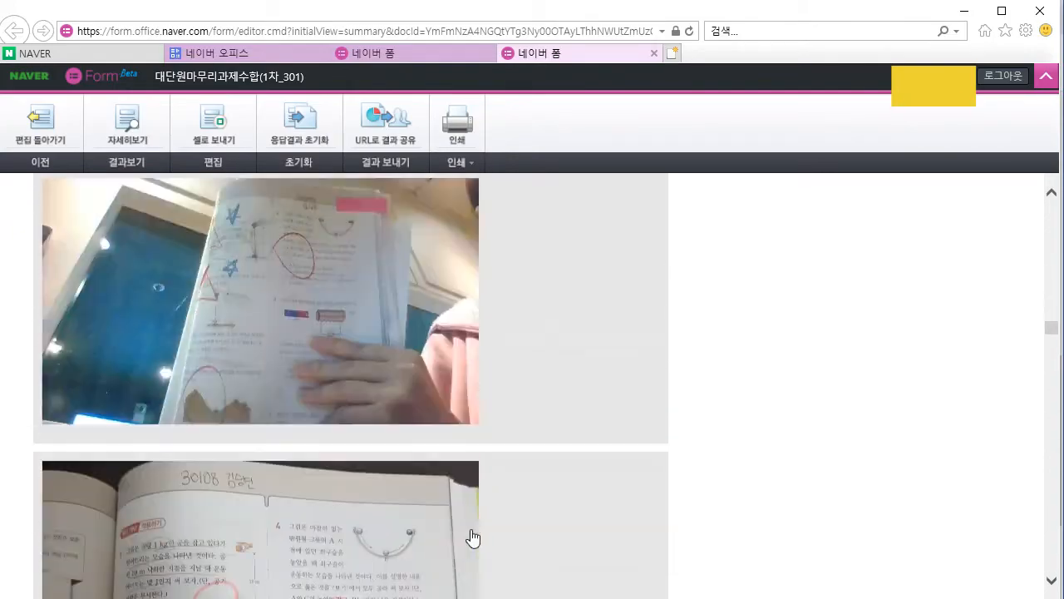
{"action": "scroll", "coordinate": [383, 454], "scroll_direction": "up", "scroll_amount": 8}
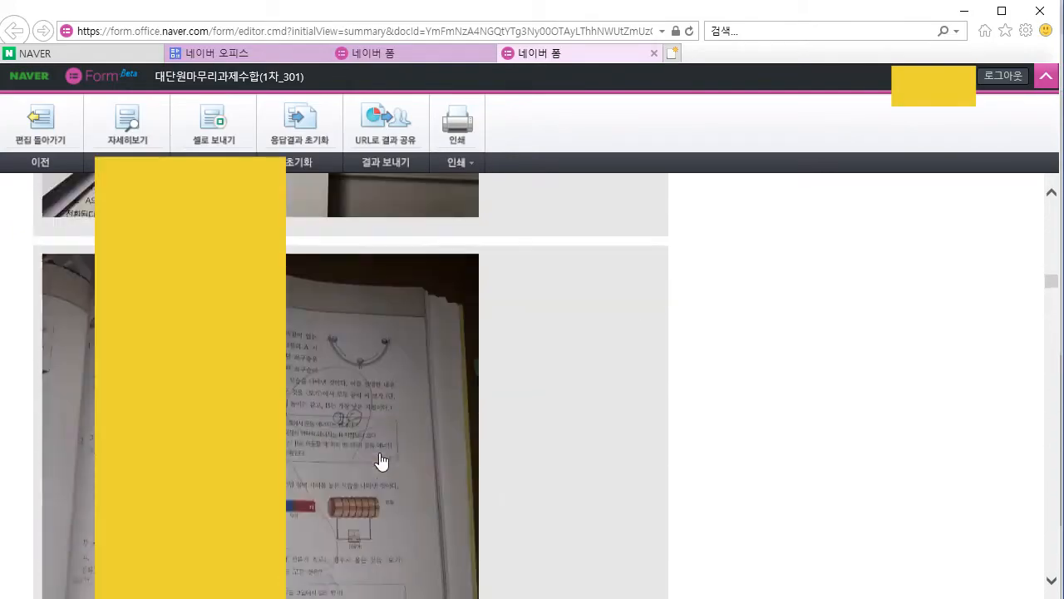
Switch the results to the per-response view and review the first student's answers and photos
{"action": "left_click_drag", "start_coordinate": [1059, 268], "coordinate": [1053, 210]}
{"action": "left_click", "coordinate": [283, 251]}
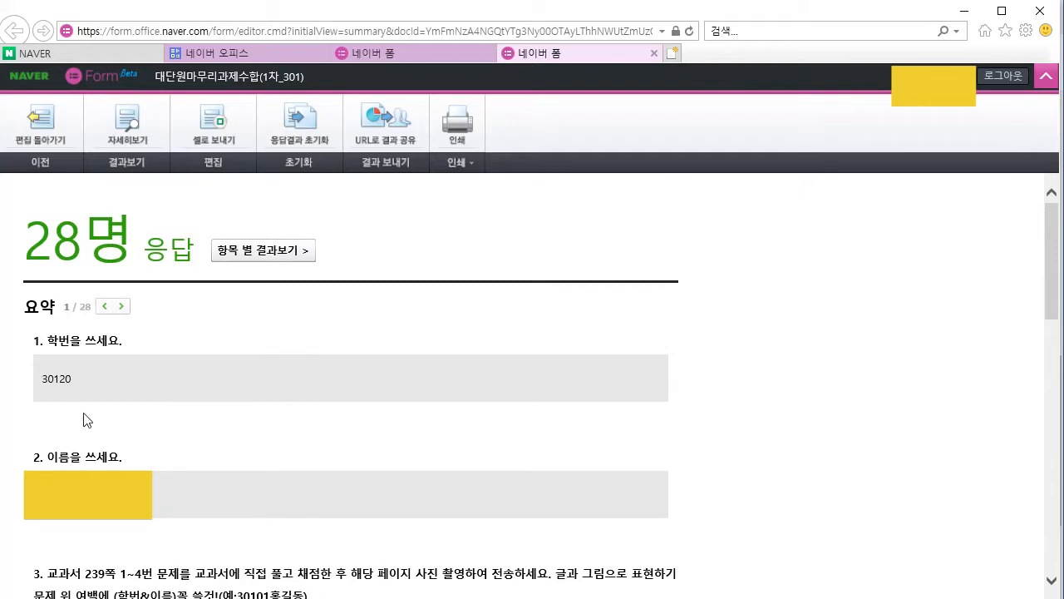
{"action": "left_click_drag", "start_coordinate": [47, 379], "coordinate": [96, 378]}
{"action": "left_click", "coordinate": [755, 482]}
{"action": "scroll", "coordinate": [831, 480], "scroll_direction": "down", "scroll_amount": 5}
{"action": "scroll", "coordinate": [449, 456], "scroll_direction": "down", "scroll_amount": 5}
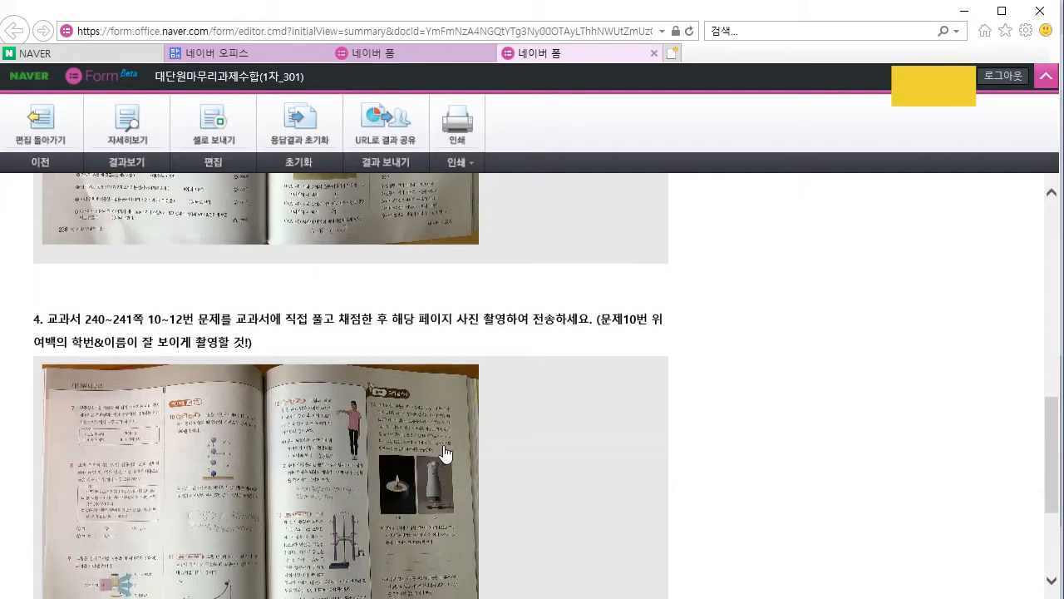
{"action": "scroll", "coordinate": [445, 454], "scroll_direction": "down", "scroll_amount": 3}
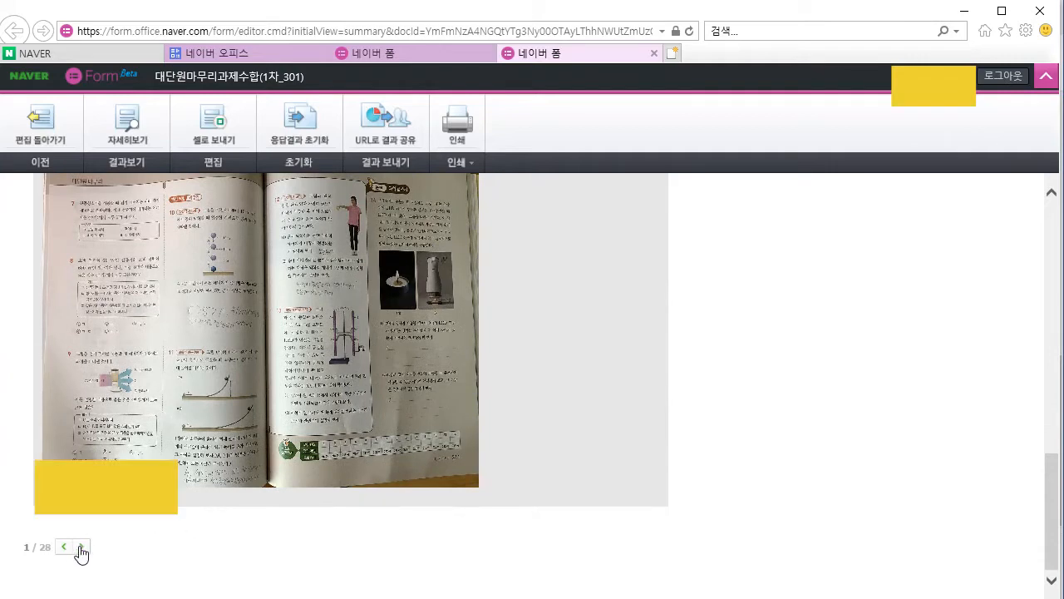
Advance to the second response and review its submitted textbook photos
{"action": "left_click", "coordinate": [81, 550]}
{"action": "scroll", "coordinate": [588, 449], "scroll_direction": "down", "scroll_amount": 10}
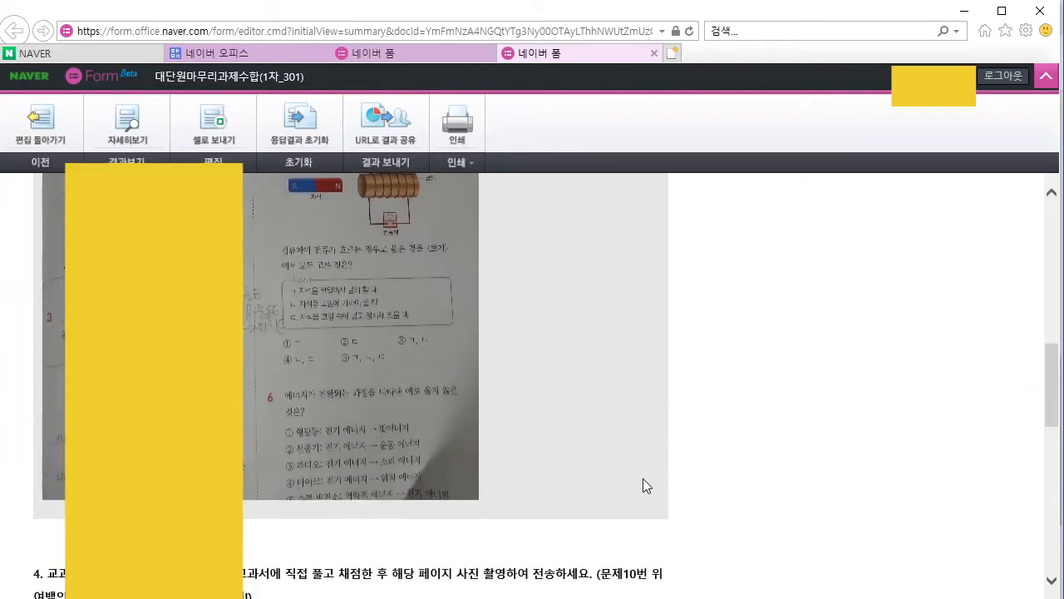
{"action": "scroll", "coordinate": [642, 478], "scroll_direction": "down", "scroll_amount": 5}
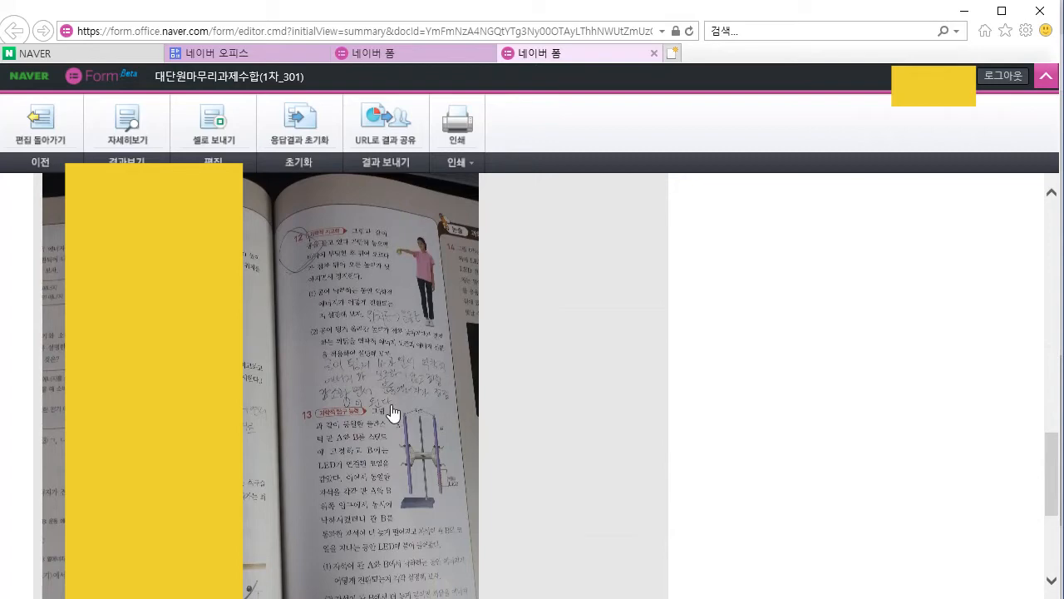
{"action": "scroll", "coordinate": [743, 444], "scroll_direction": "up", "scroll_amount": 15}
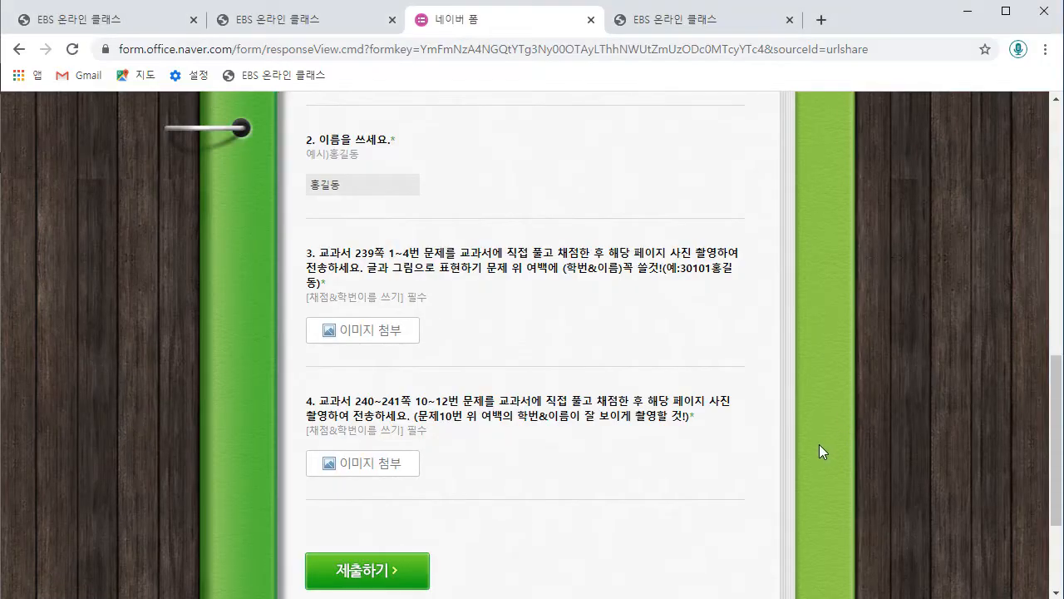
Return to EBS Online Class management, open the lecture list of 중단원마무리_VI-1.역학적 에너지(p.239~241), and dismiss the video upload notice
{"action": "left_click", "coordinate": [274, 20]}
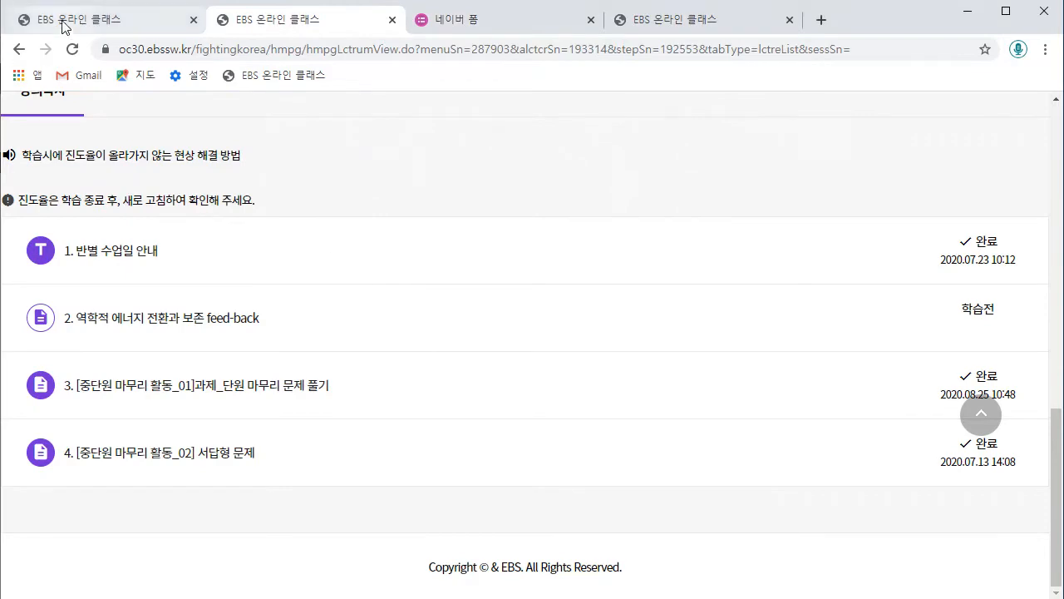
{"action": "left_click", "coordinate": [655, 27]}
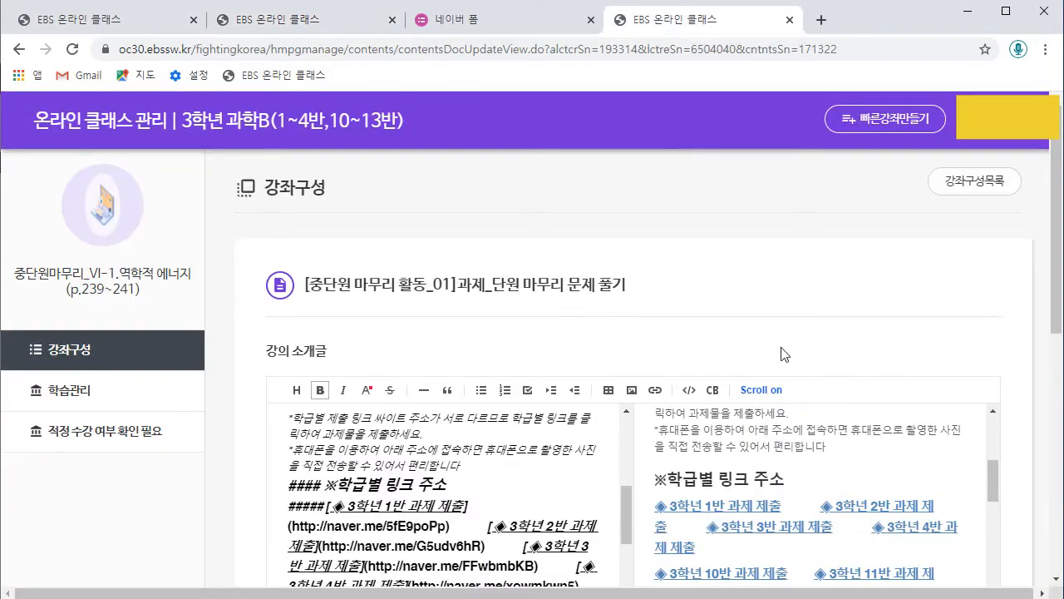
{"action": "left_click", "coordinate": [973, 181]}
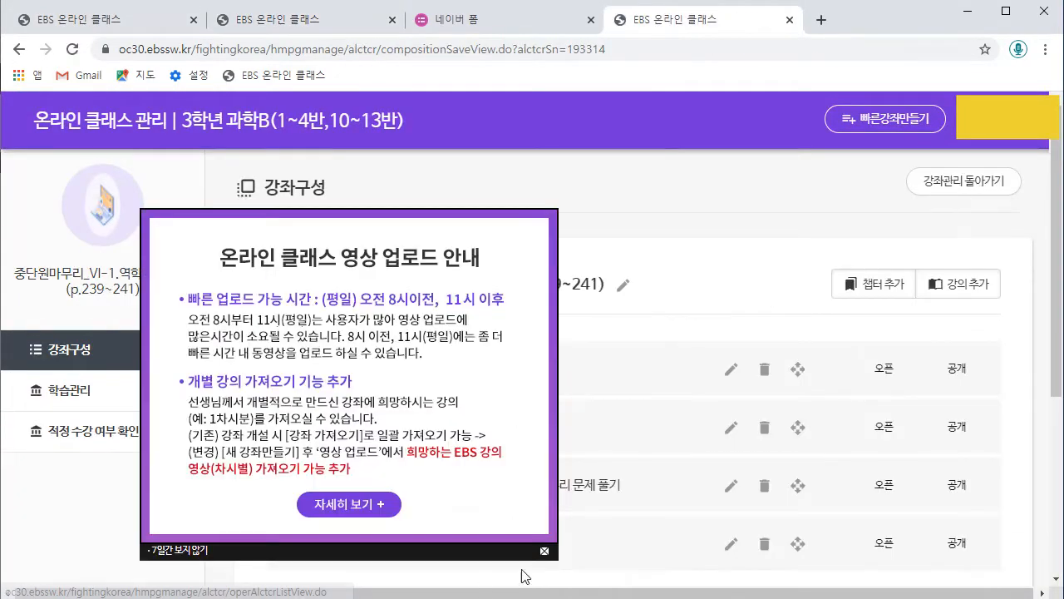
{"action": "left_click", "coordinate": [545, 550]}
{"action": "scroll", "coordinate": [705, 245], "scroll_direction": "down", "scroll_amount": 1}
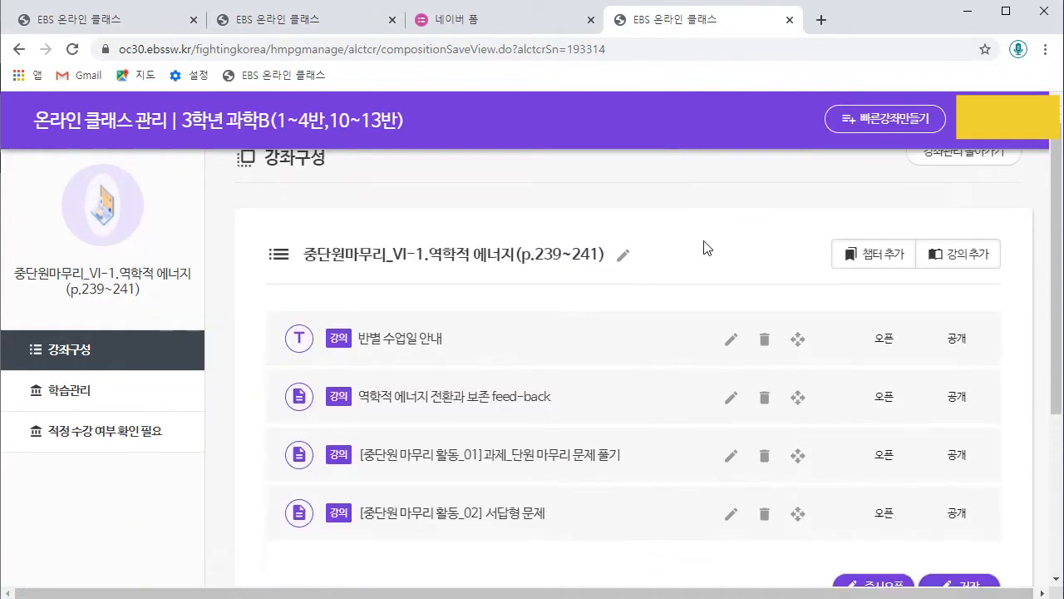
{"action": "left_click_drag", "start_coordinate": [329, 200], "coordinate": [449, 204]}
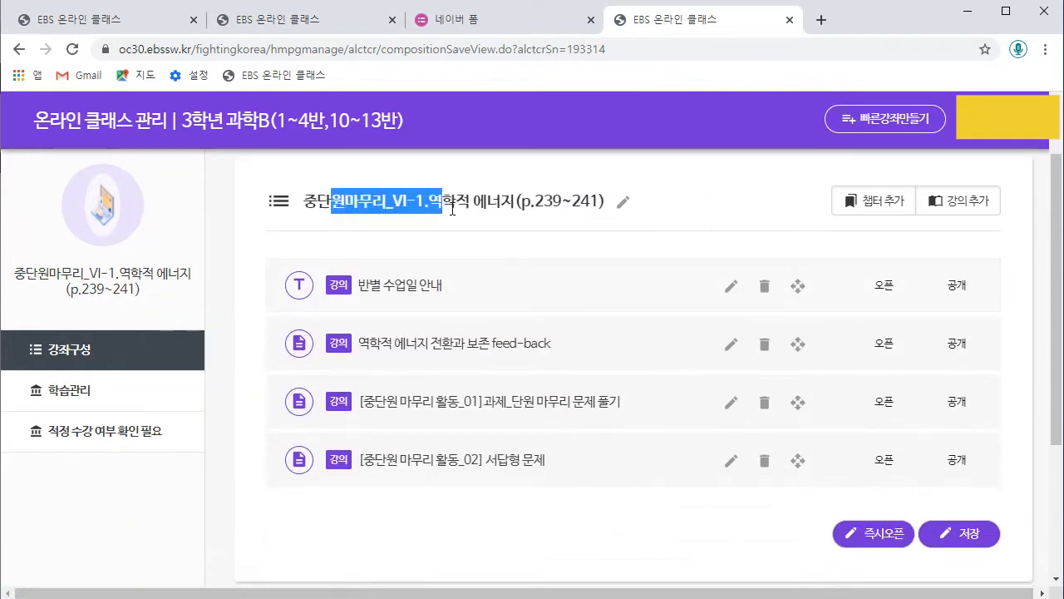
{"action": "left_click", "coordinate": [474, 205]}
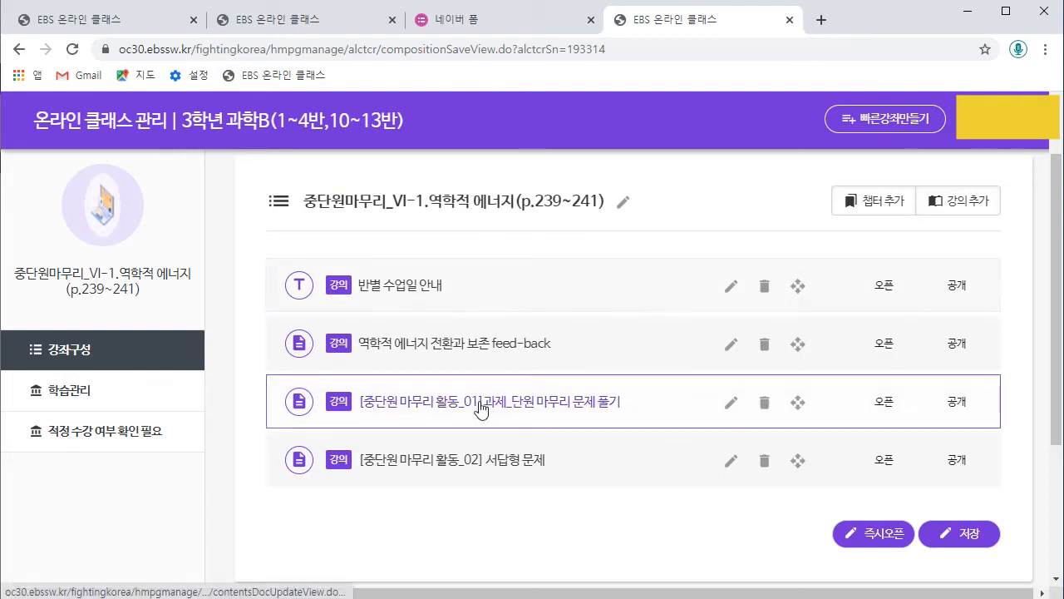
Open the lecture [중단원 마무리 활동_01]과제_단원 마무리 문제 풀기 and display its student preview in a maximized window
{"action": "left_click", "coordinate": [546, 407]}
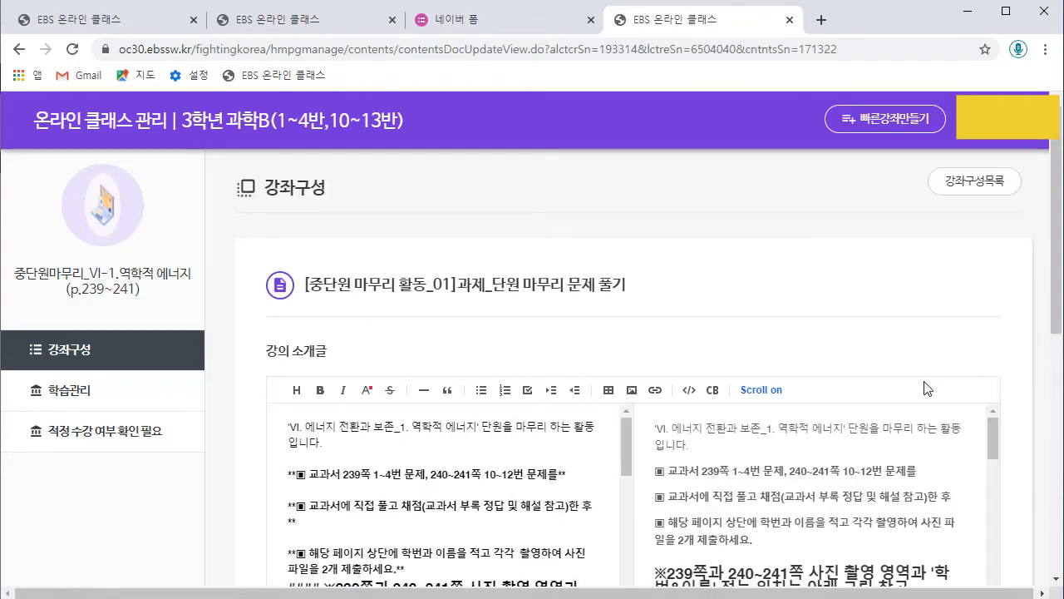
{"action": "scroll", "coordinate": [926, 387], "scroll_direction": "down", "scroll_amount": 3}
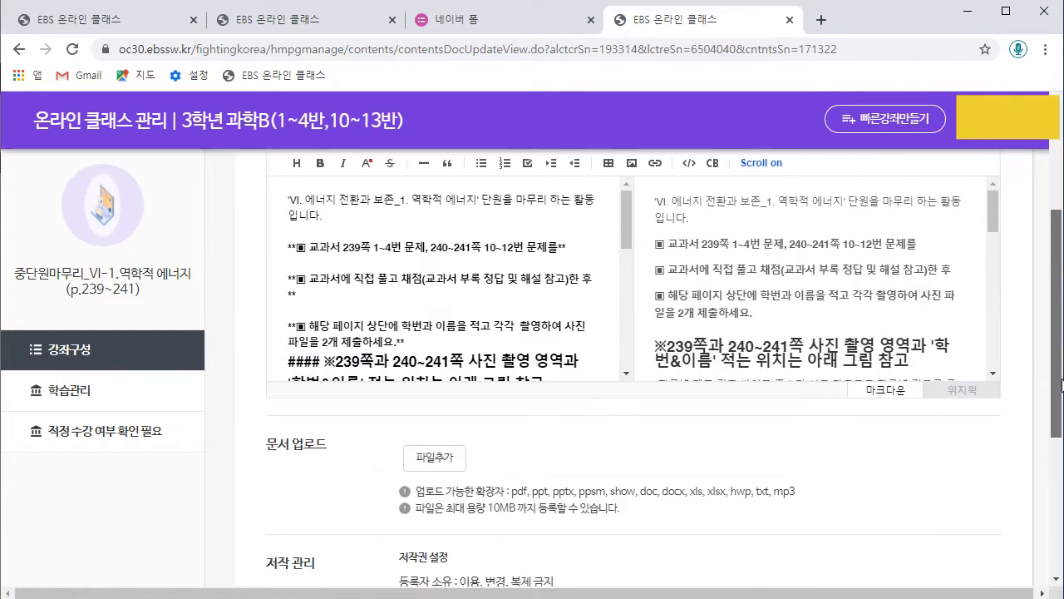
{"action": "scroll", "coordinate": [879, 301], "scroll_direction": "down", "scroll_amount": 2}
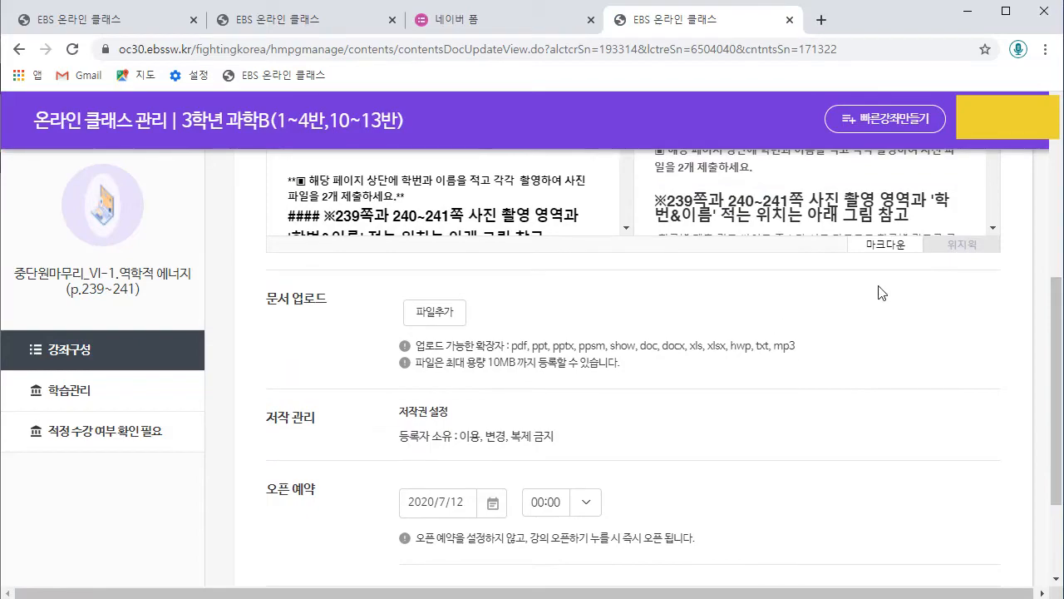
{"action": "scroll", "coordinate": [896, 318], "scroll_direction": "up", "scroll_amount": 4}
{"action": "scroll", "coordinate": [795, 416], "scroll_direction": "down", "scroll_amount": 5}
{"action": "scroll", "coordinate": [229, 482], "scroll_direction": "down", "scroll_amount": 5}
{"action": "left_click", "coordinate": [287, 552]}
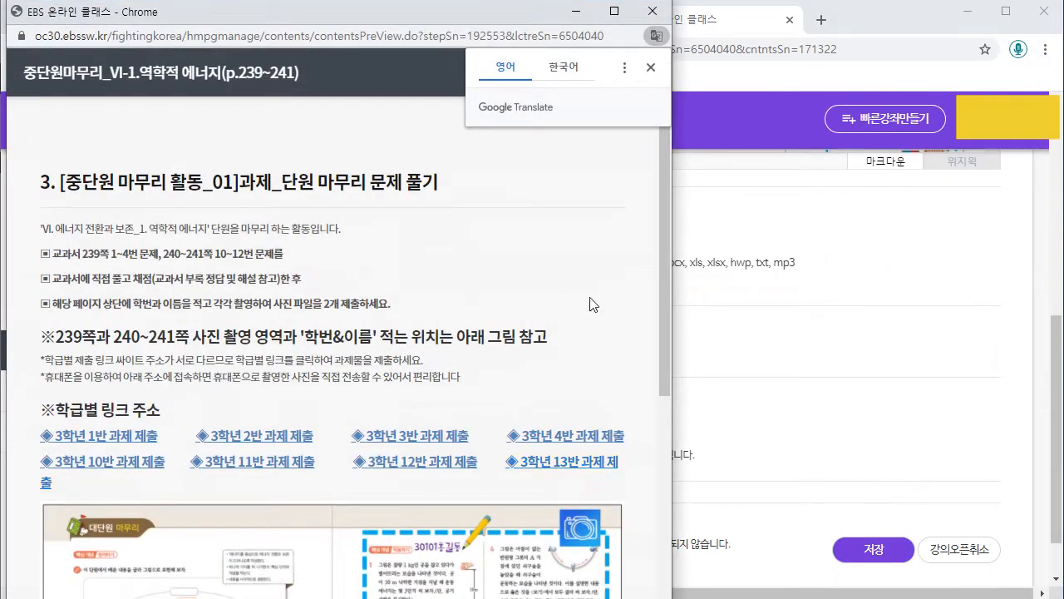
{"action": "left_click", "coordinate": [617, 14]}
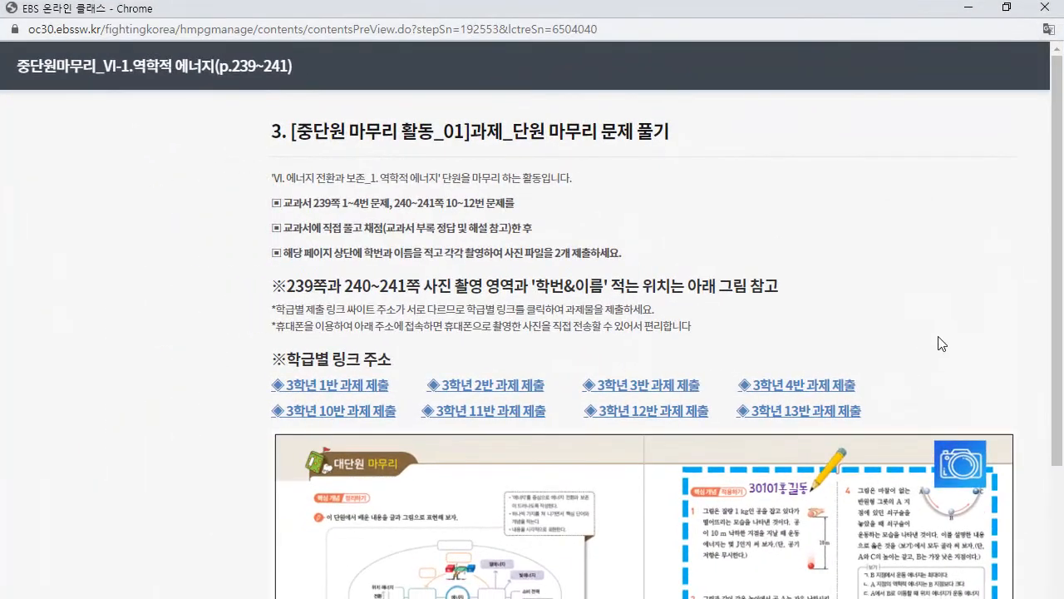
Examine the preview's assignment instructions, class submission links, and textbook images marking the photo areas and where to write student number and name
{"action": "scroll", "coordinate": [941, 353], "scroll_direction": "down", "scroll_amount": 2}
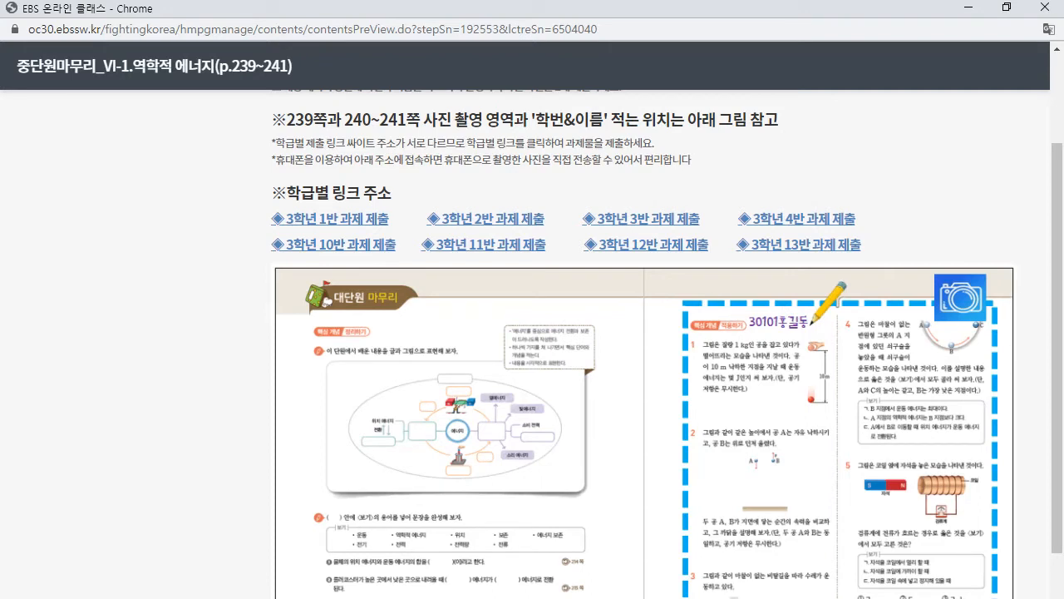
{"action": "scroll", "coordinate": [456, 433], "scroll_direction": "down", "scroll_amount": 5}
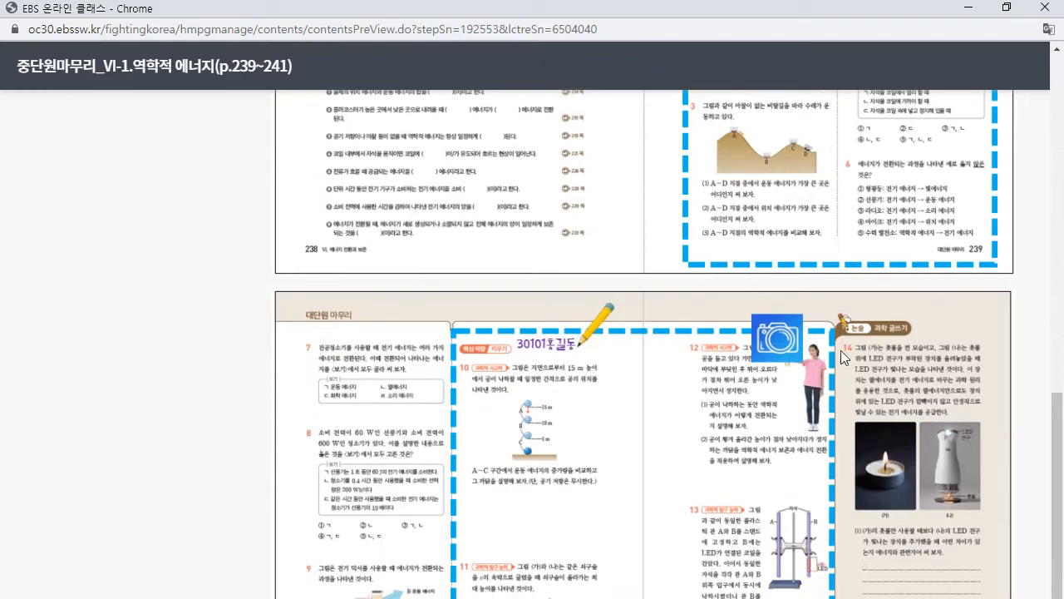
{"action": "scroll", "coordinate": [516, 394], "scroll_direction": "up", "scroll_amount": 9}
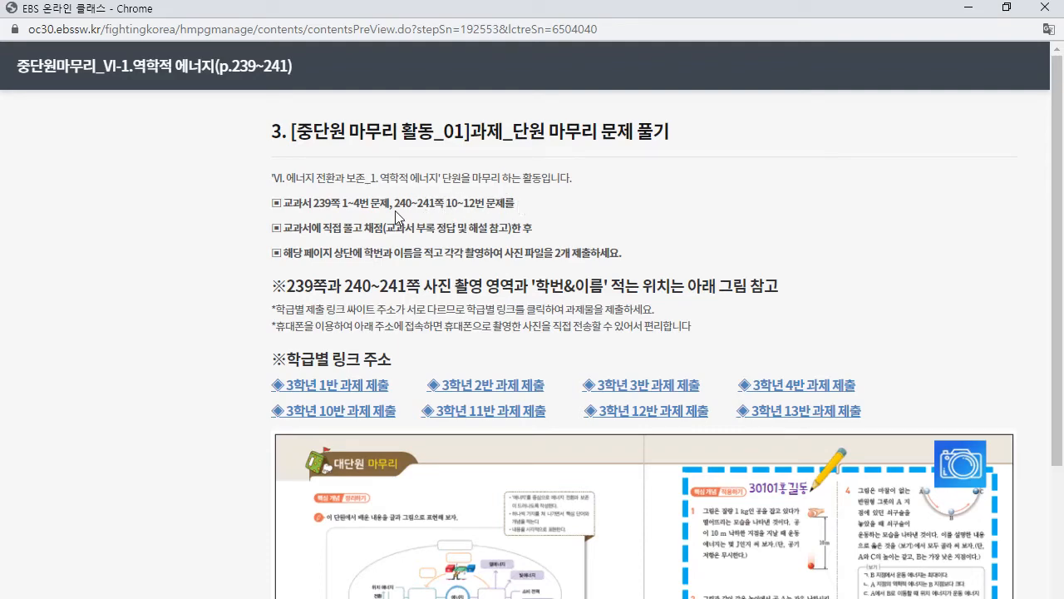
{"action": "scroll", "coordinate": [453, 220], "scroll_direction": "down", "scroll_amount": 9}
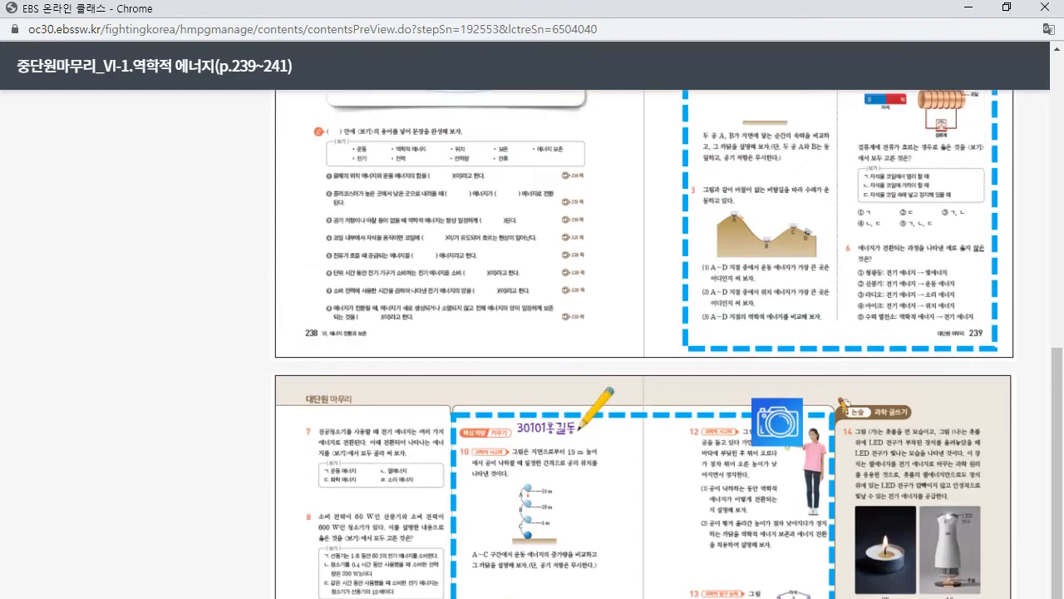
{"action": "scroll", "coordinate": [844, 320], "scroll_direction": "up", "scroll_amount": 4}
{"action": "scroll", "coordinate": [827, 411], "scroll_direction": "up", "scroll_amount": 4}
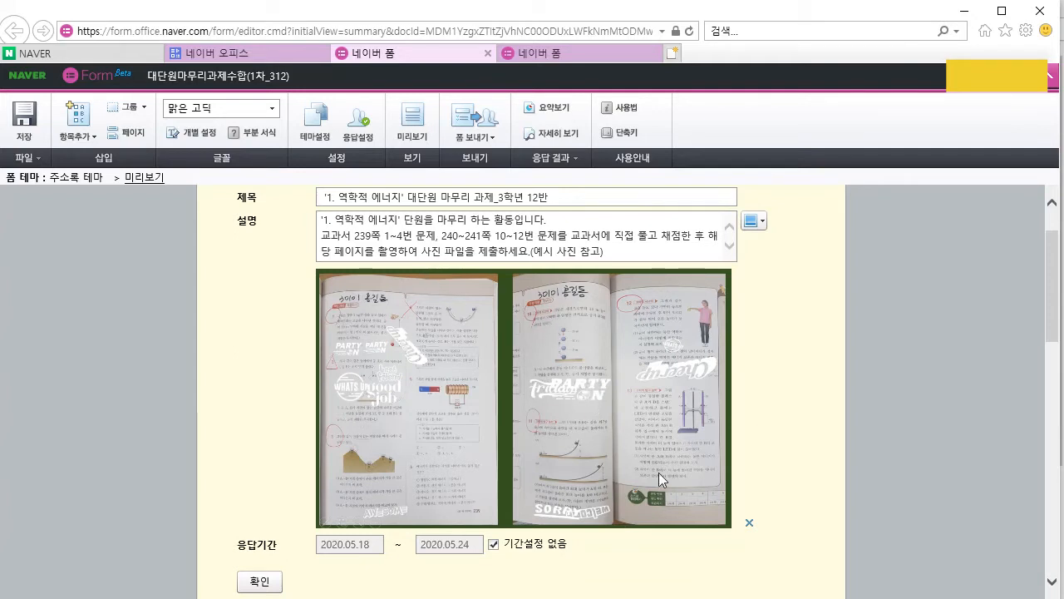
In Naver Office, open the collected responses of 대단원마무리과제수합(1차_301).nfrm and review an individual response with its textbook photos
{"action": "left_click", "coordinate": [191, 58]}
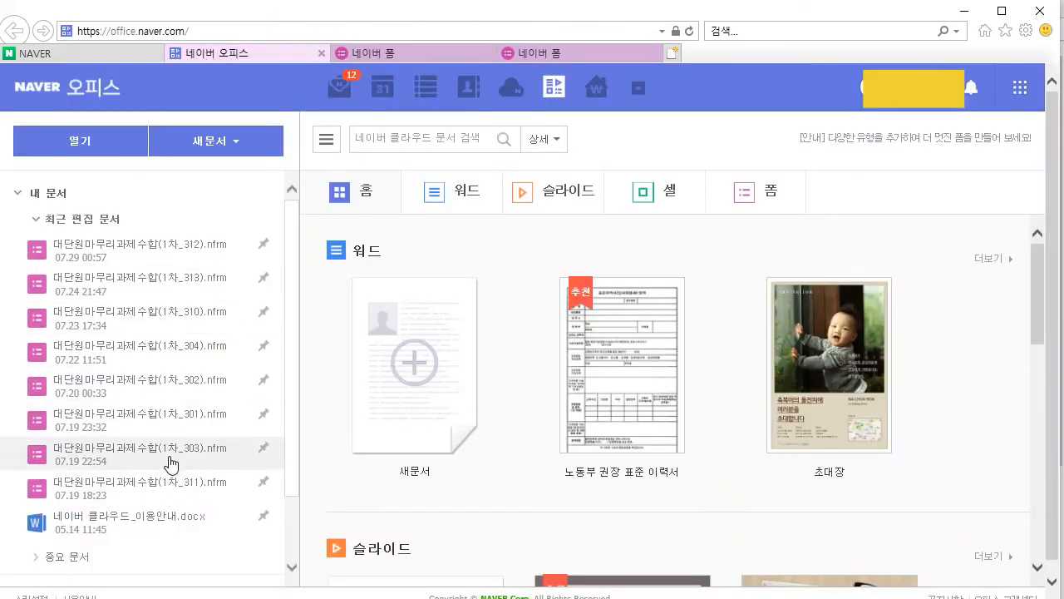
{"action": "left_click", "coordinate": [171, 418]}
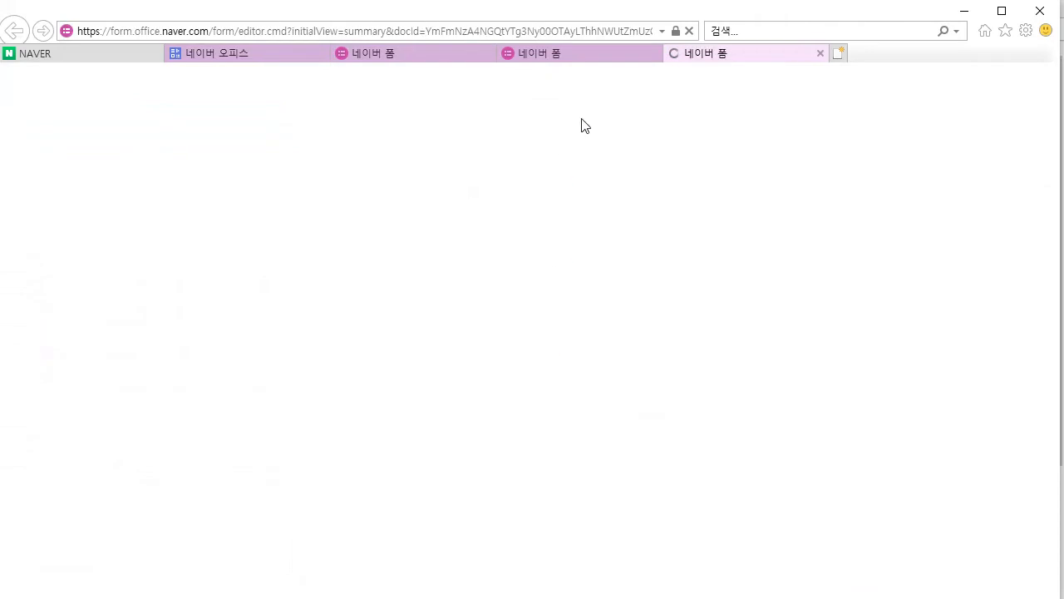
{"action": "scroll", "coordinate": [839, 446], "scroll_direction": "down", "scroll_amount": 3}
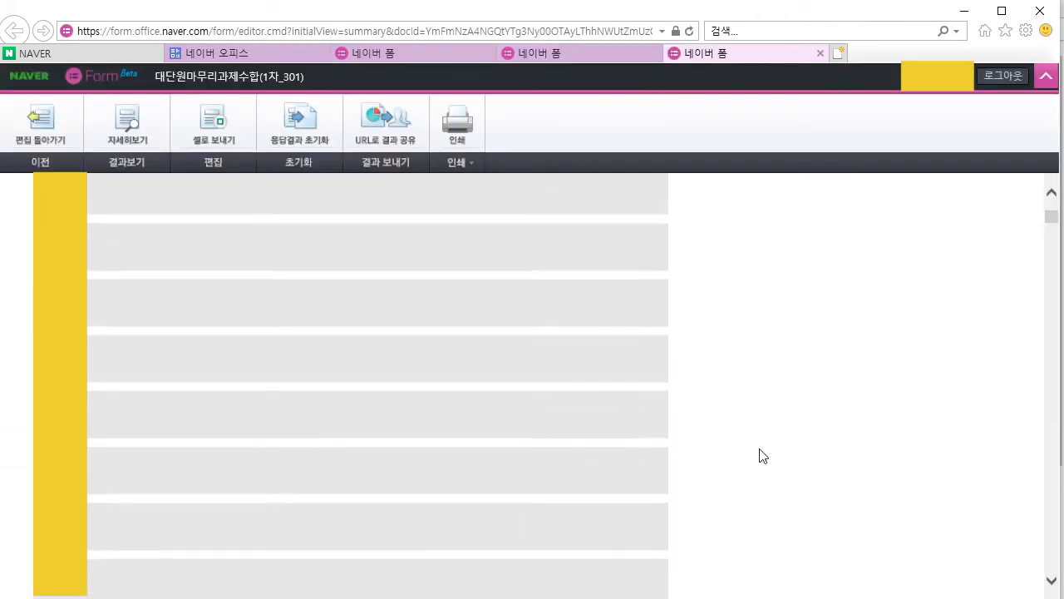
{"action": "scroll", "coordinate": [760, 454], "scroll_direction": "down", "scroll_amount": 10}
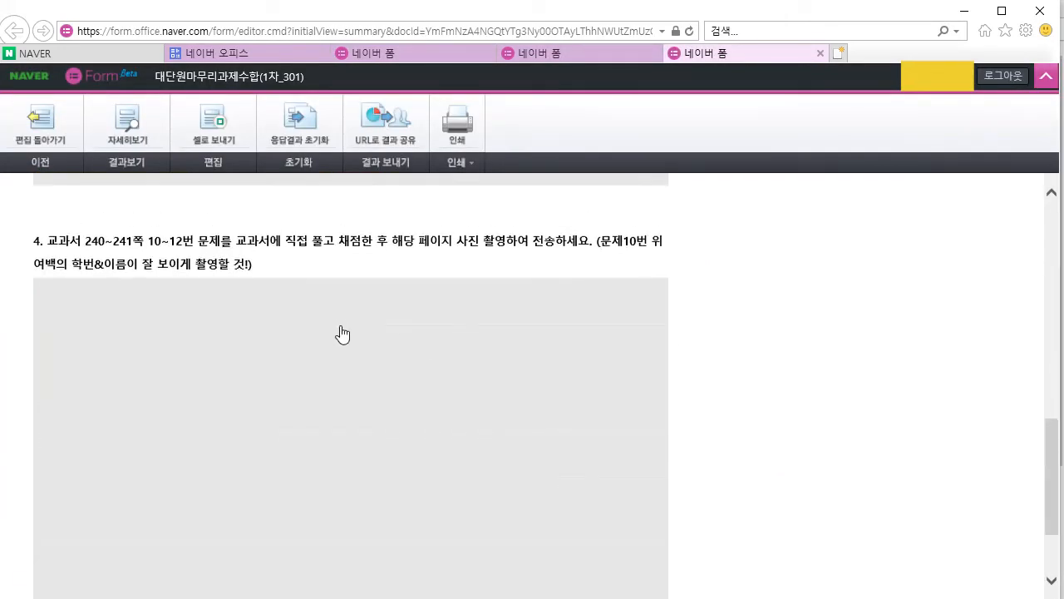
{"action": "scroll", "coordinate": [423, 459], "scroll_direction": "down", "scroll_amount": 2}
{"action": "scroll", "coordinate": [745, 416], "scroll_direction": "up", "scroll_amount": 3}
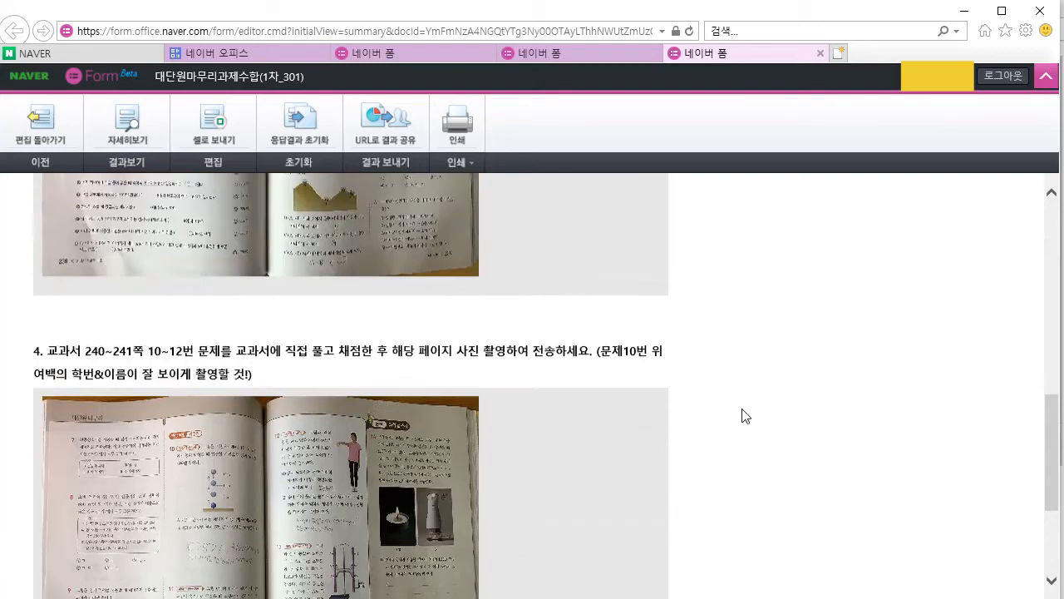
{"action": "scroll", "coordinate": [745, 416], "scroll_direction": "up", "scroll_amount": 10}
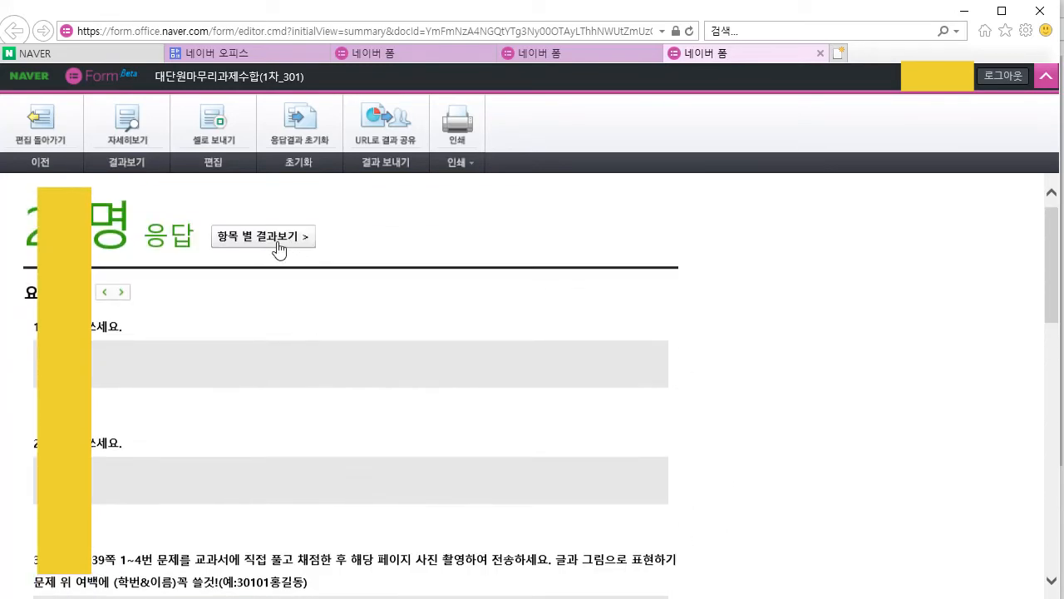
Switch the results to the per-item view and examine the photos students submitted for textbook page 239
{"action": "left_click", "coordinate": [278, 243]}
{"action": "scroll", "coordinate": [756, 377], "scroll_direction": "down", "scroll_amount": 6}
{"action": "scroll", "coordinate": [773, 439], "scroll_direction": "down", "scroll_amount": 2}
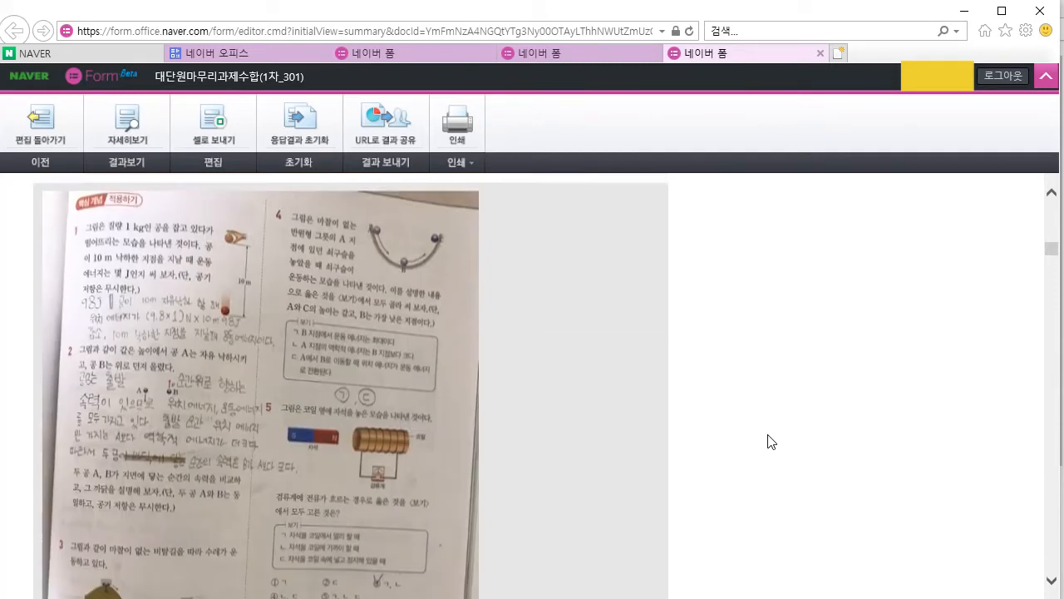
{"action": "scroll", "coordinate": [768, 442], "scroll_direction": "down", "scroll_amount": 3}
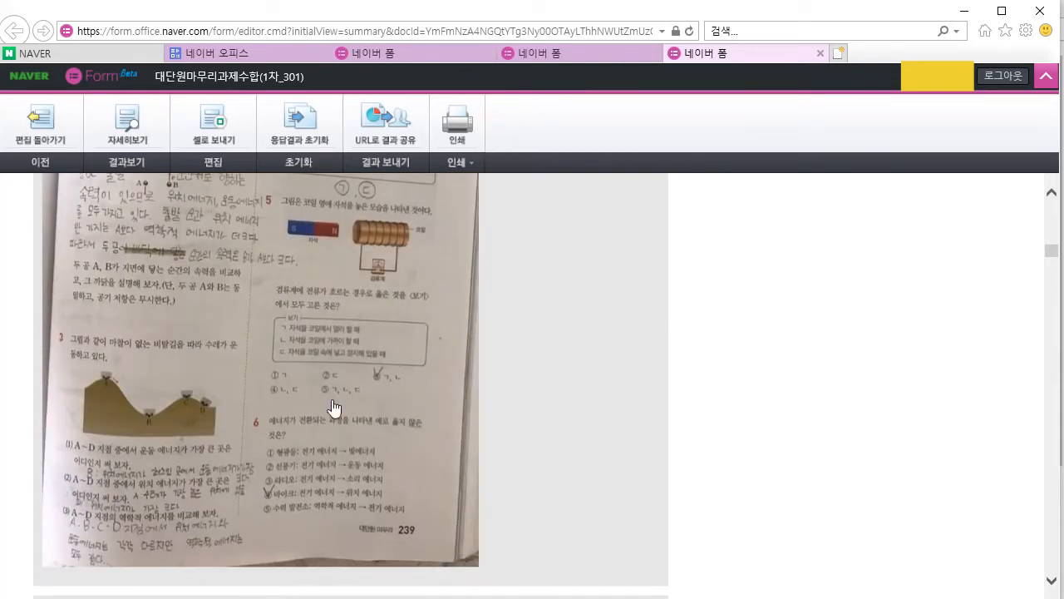
{"action": "scroll", "coordinate": [321, 452], "scroll_direction": "up", "scroll_amount": 2}
{"action": "scroll", "coordinate": [320, 458], "scroll_direction": "down", "scroll_amount": 2}
{"action": "scroll", "coordinate": [325, 480], "scroll_direction": "down", "scroll_amount": 5}
{"action": "scroll", "coordinate": [348, 439], "scroll_direction": "down", "scroll_amount": 4}
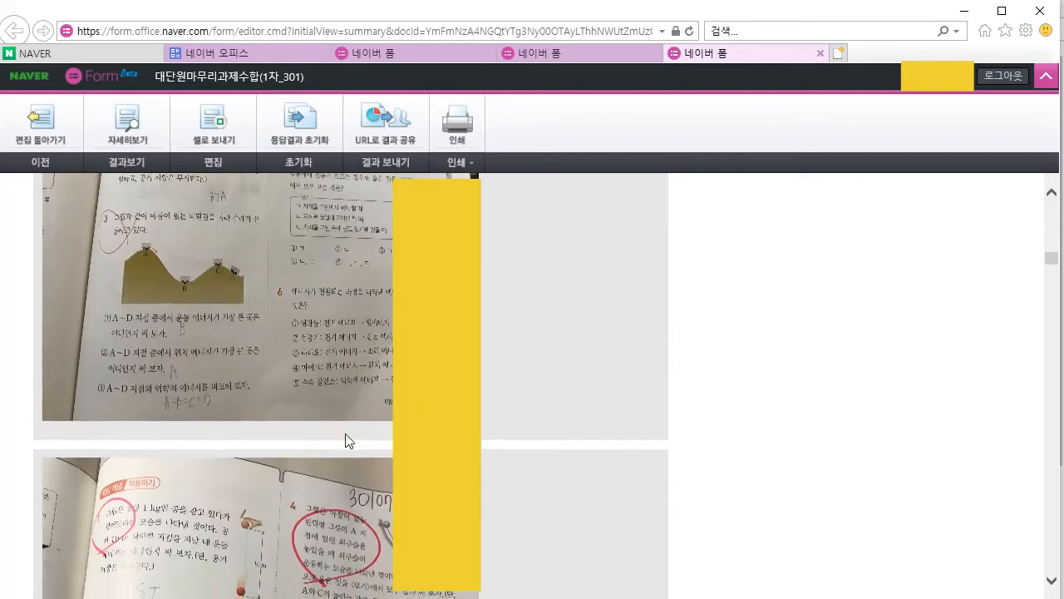
{"action": "scroll", "coordinate": [347, 439], "scroll_direction": "down", "scroll_amount": 2}
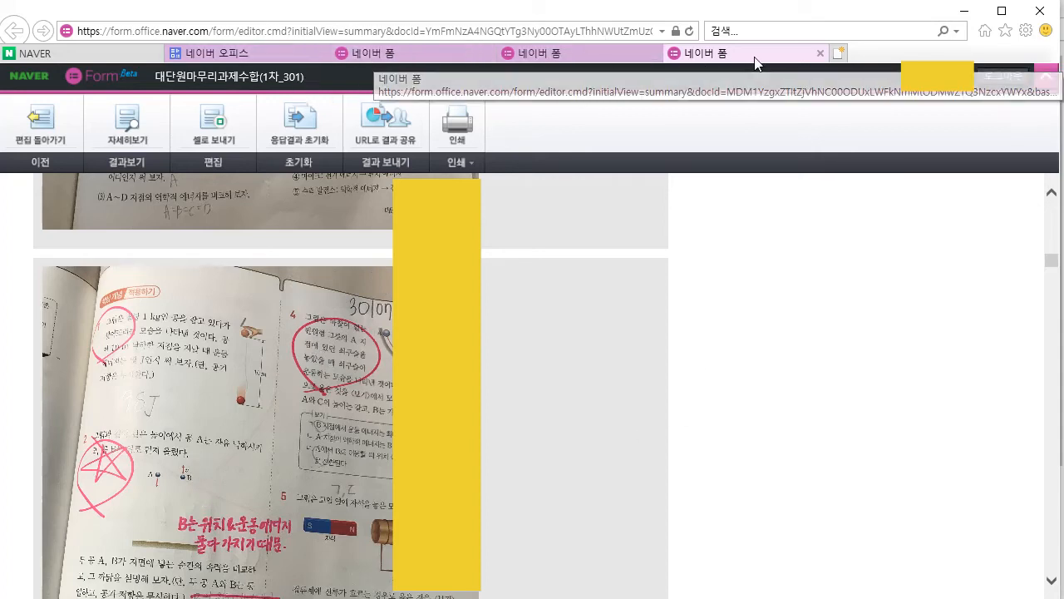
Close the extra response results page and search Naver for 네이버 오피스 from its home page
{"action": "left_click", "coordinate": [821, 53]}
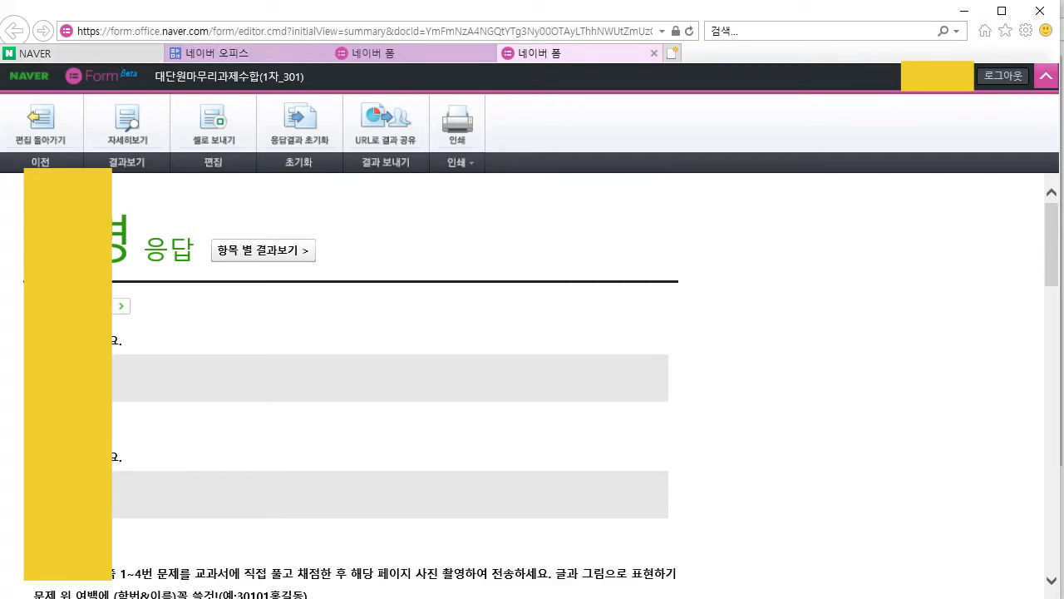
{"action": "left_click", "coordinate": [235, 52]}
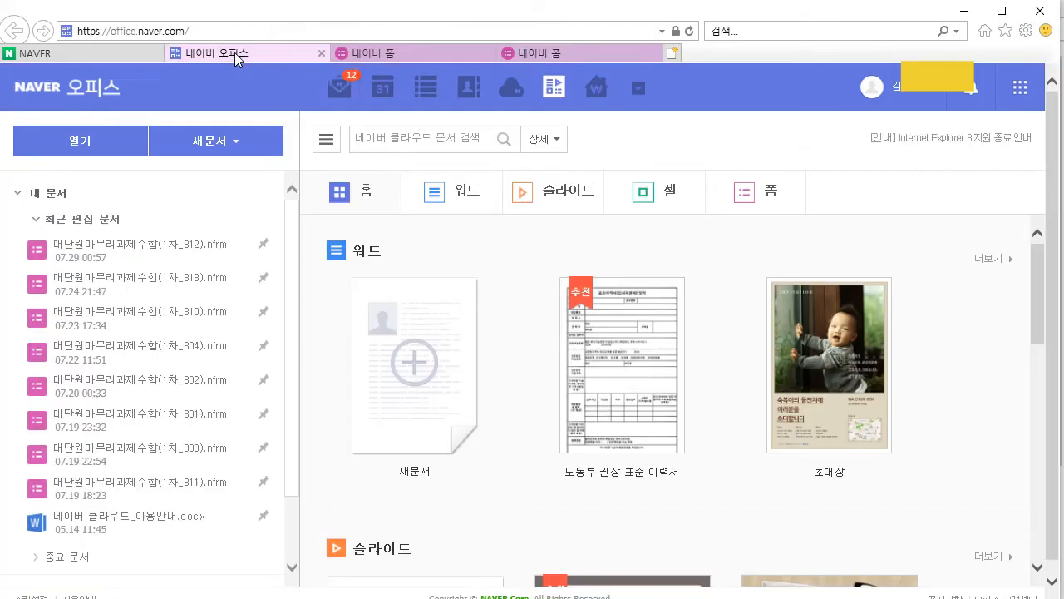
{"action": "left_click", "coordinate": [66, 60]}
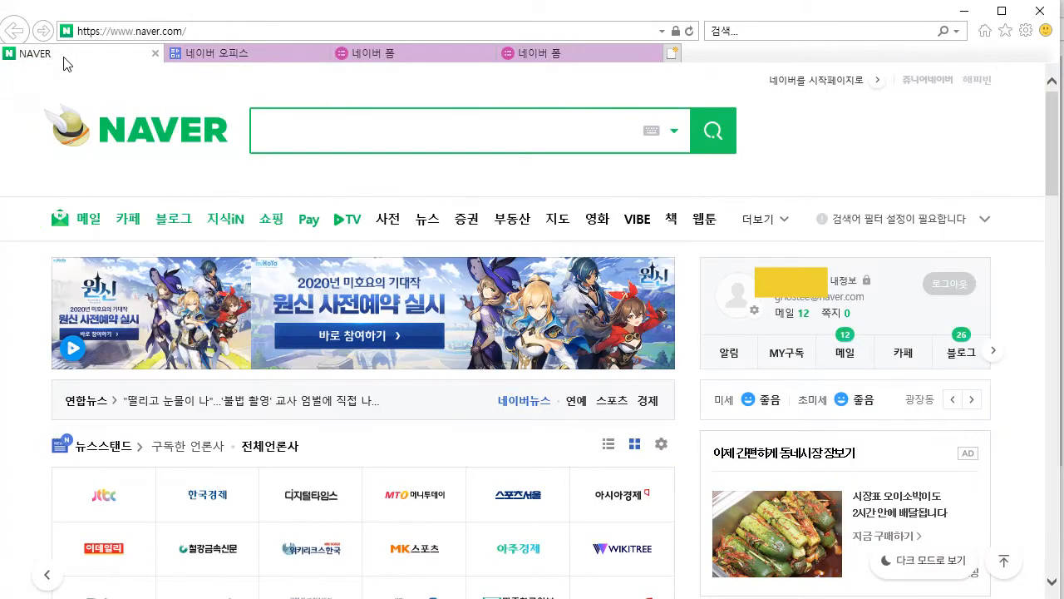
{"action": "left_click", "coordinate": [344, 141]}
{"action": "left_click", "coordinate": [351, 223]}
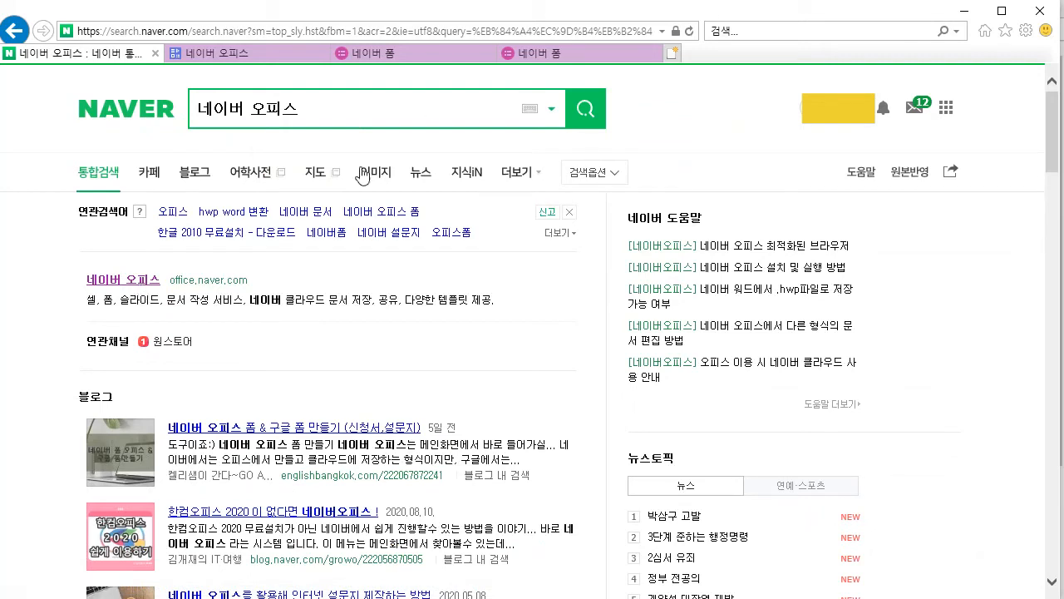
Create a new Naver Form document from Naver Office and open its title and description section for editing
{"action": "left_click", "coordinate": [238, 55]}
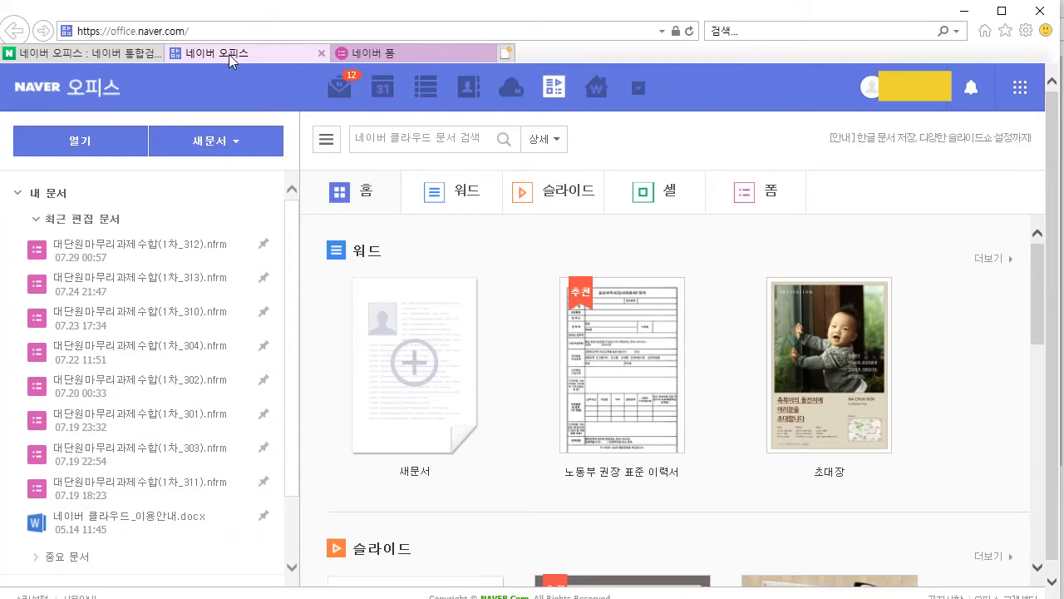
{"action": "left_click", "coordinate": [230, 142]}
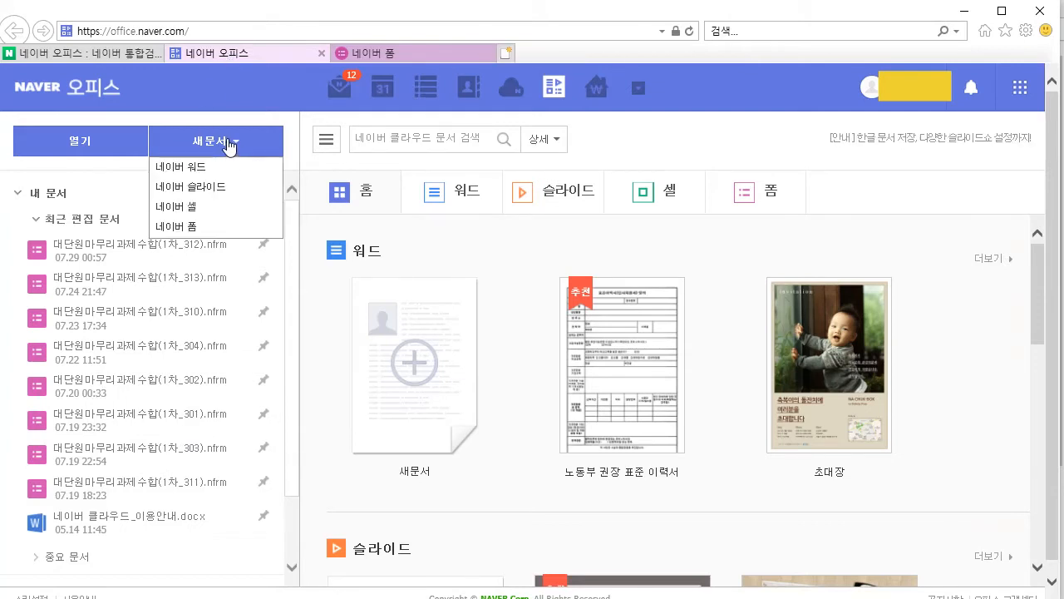
{"action": "left_click", "coordinate": [196, 231]}
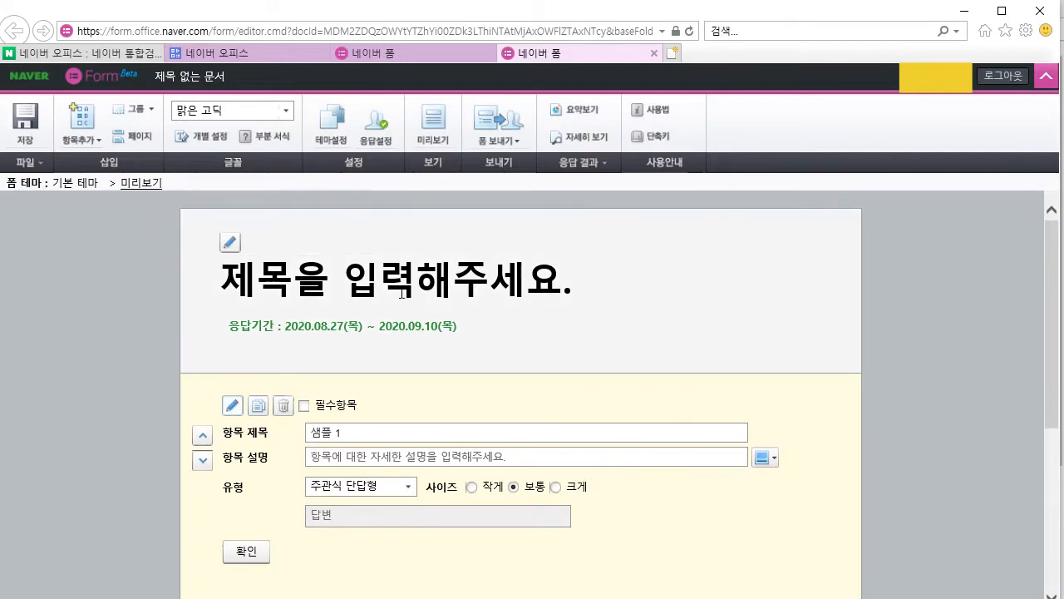
{"action": "left_click", "coordinate": [348, 280]}
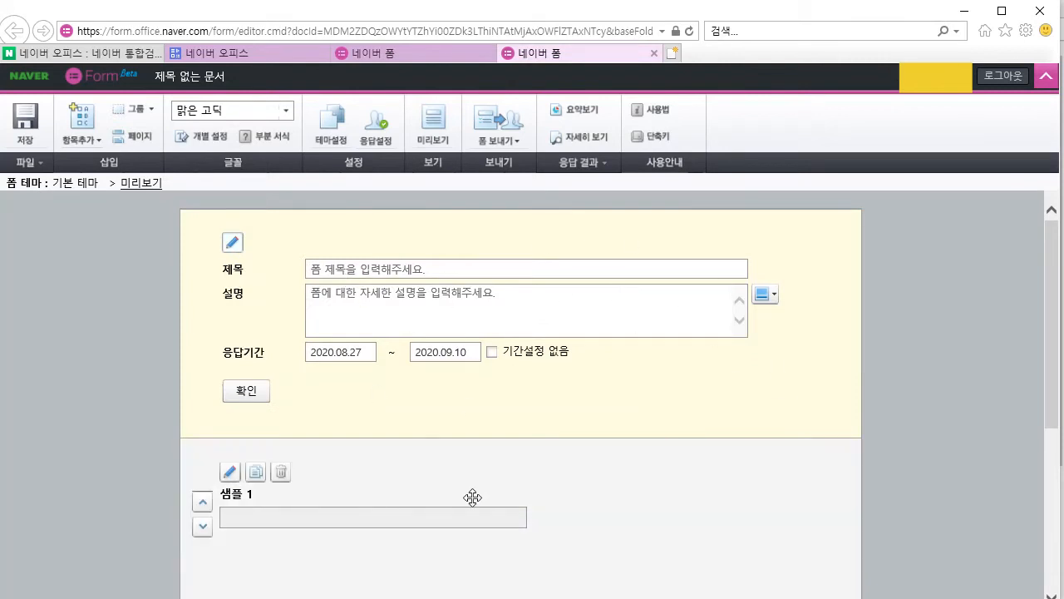
Switch to the existing form 대단원마무리과제수합(1차_312) and view its title, description and example photo
{"action": "left_click", "coordinate": [400, 53]}
{"action": "scroll", "coordinate": [836, 377], "scroll_direction": "up", "scroll_amount": 2}
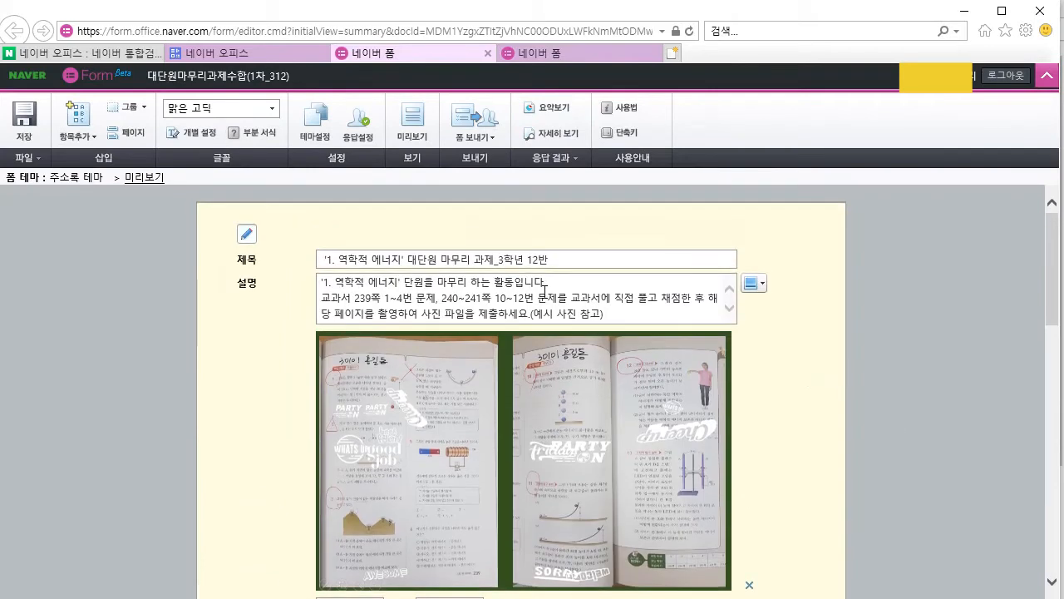
Copy the title '1. 역학적 에너지' 대단원 마무리 과제_3학년 12반 from the existing form into the new form's title
{"action": "left_click", "coordinate": [526, 259]}
{"action": "key", "text": "ctrl+c"}
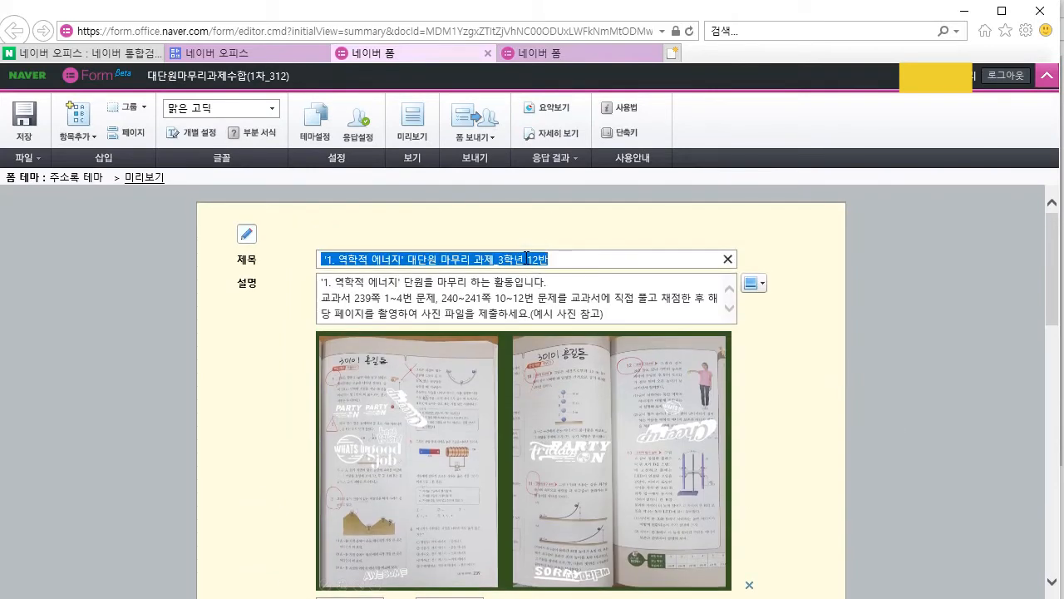
{"action": "left_click", "coordinate": [607, 54]}
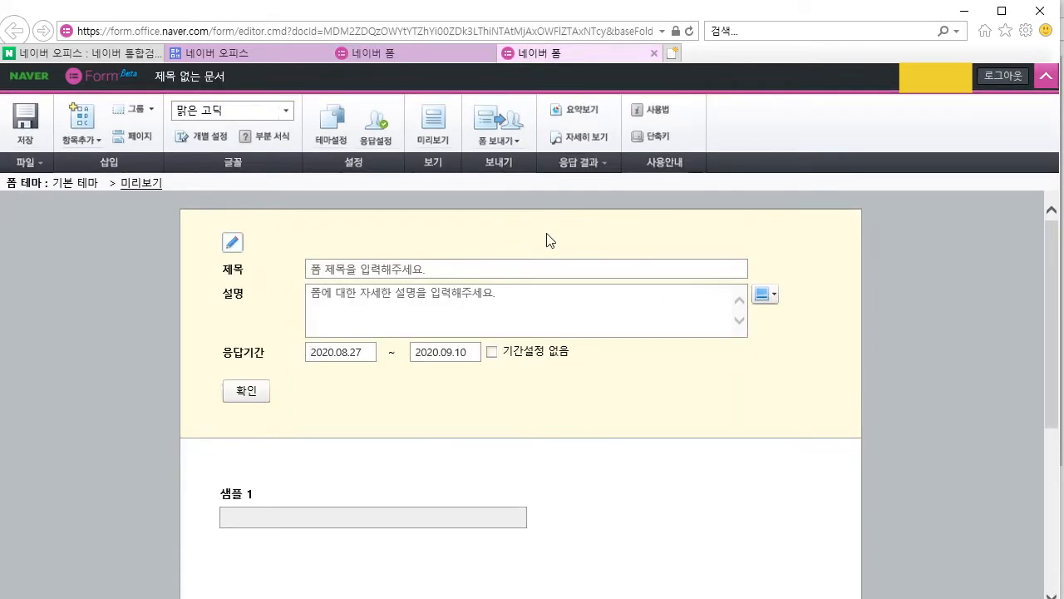
{"action": "left_click", "coordinate": [520, 274]}
{"action": "key", "text": "ctrl+v"}
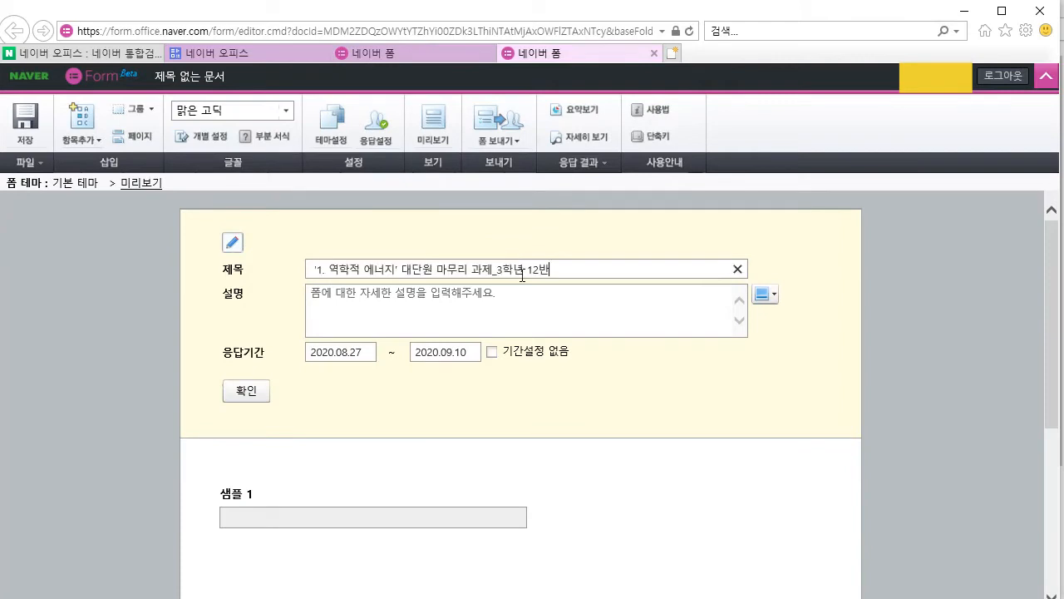
Copy the whole description about textbook pages 239 and 240~241 from the existing form into the new form's description
{"action": "left_click", "coordinate": [392, 51]}
{"action": "left_click", "coordinate": [425, 297]}
{"action": "key", "text": "ctrl+a"}
{"action": "key", "text": "ctrl+c"}
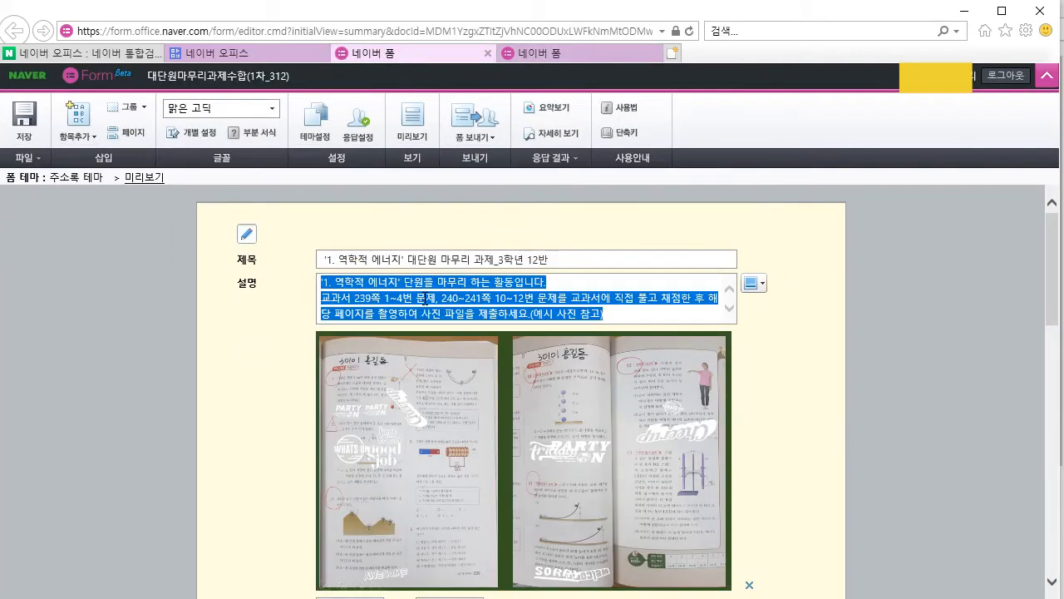
{"action": "left_click", "coordinate": [550, 53]}
{"action": "left_click", "coordinate": [522, 325]}
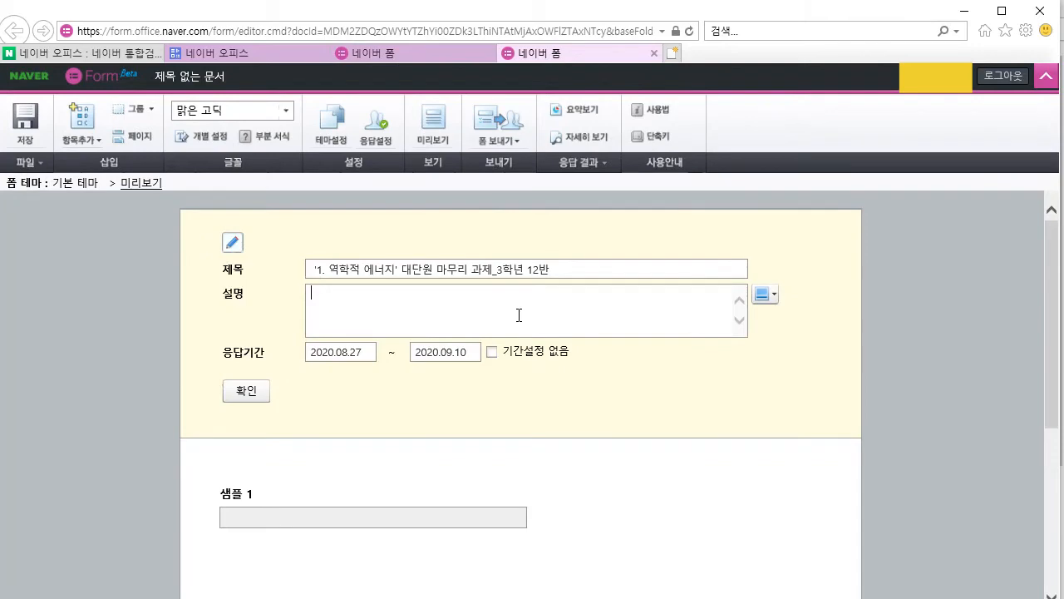
{"action": "key", "text": "ctrl+v"}
Check the existing form's example photo and view the image insertion options for the new form's description
{"action": "left_click", "coordinate": [407, 53]}
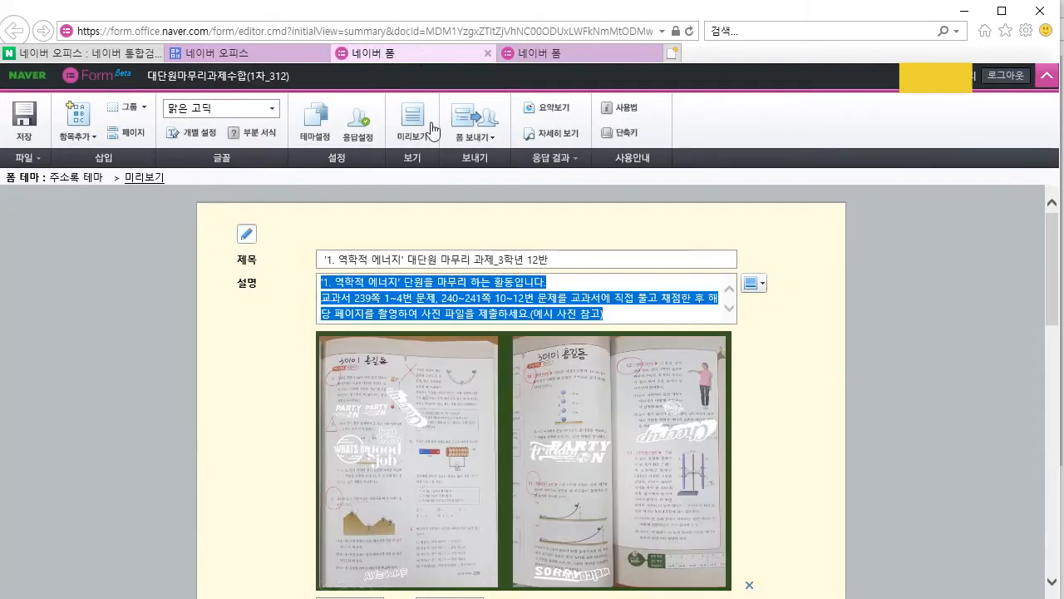
{"action": "left_click", "coordinate": [574, 54]}
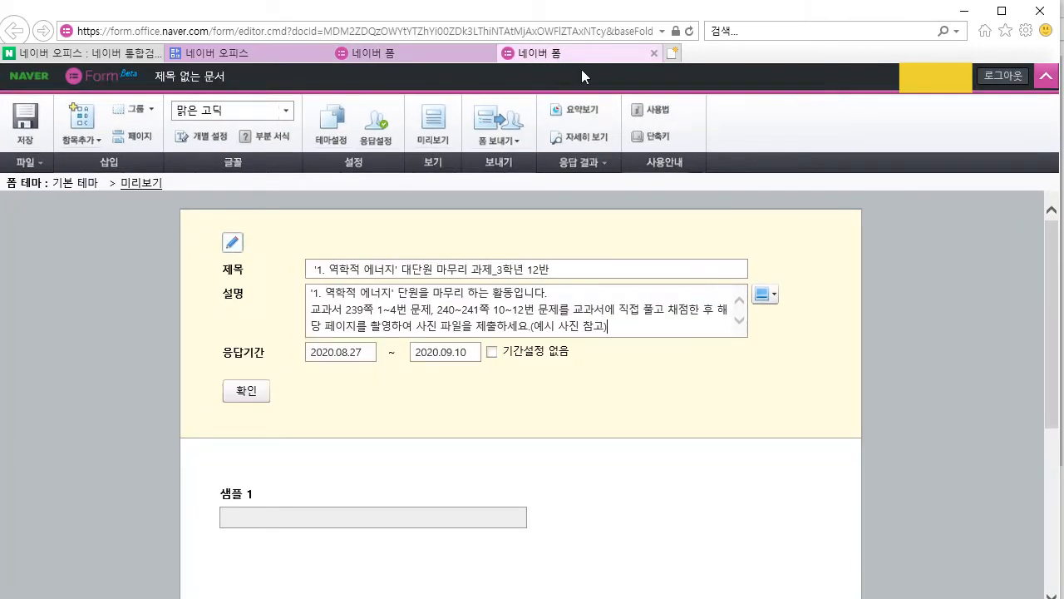
{"action": "left_click", "coordinate": [764, 299]}
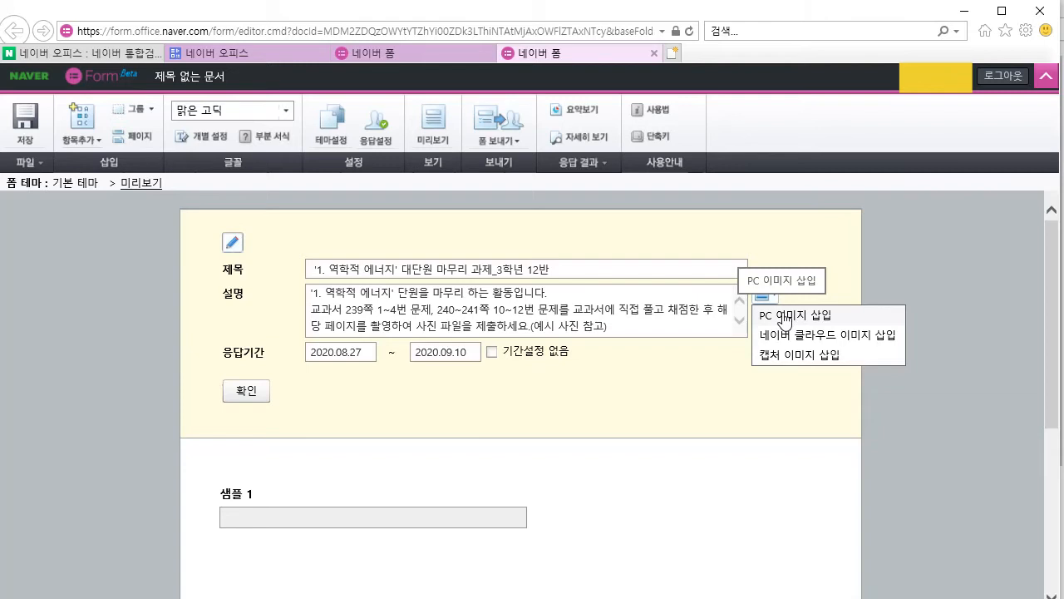
{"action": "left_click", "coordinate": [722, 407]}
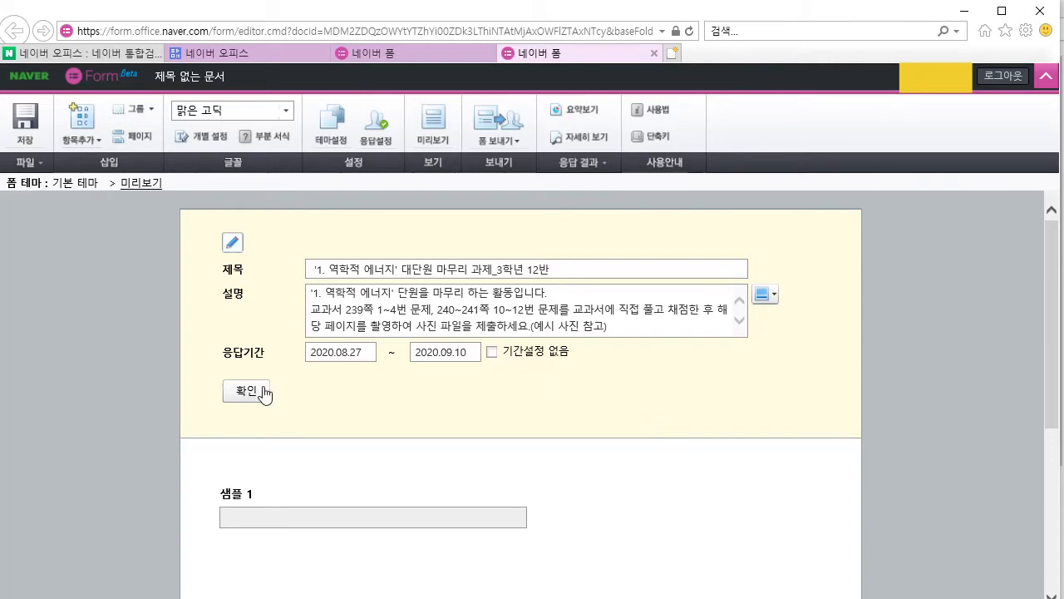
Copy the question title 1. 학번을 쓰세요. from the existing form over the title of item 샘플 1 in the new form
{"action": "scroll", "coordinate": [690, 416], "scroll_direction": "down", "scroll_amount": 3}
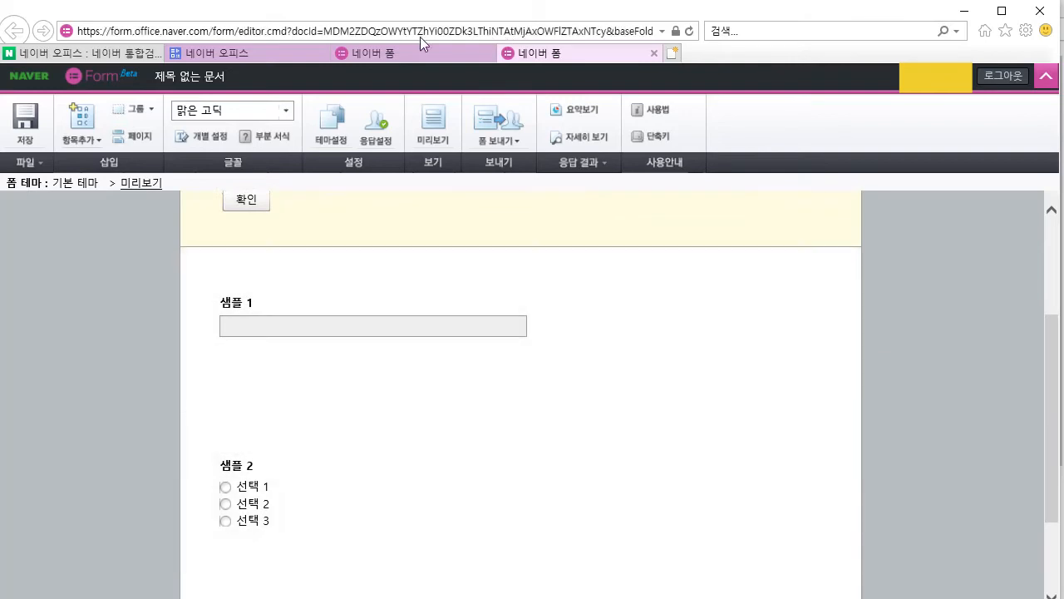
{"action": "left_click", "coordinate": [415, 50]}
{"action": "left_click", "coordinate": [811, 427]}
{"action": "scroll", "coordinate": [807, 427], "scroll_direction": "down", "scroll_amount": 5}
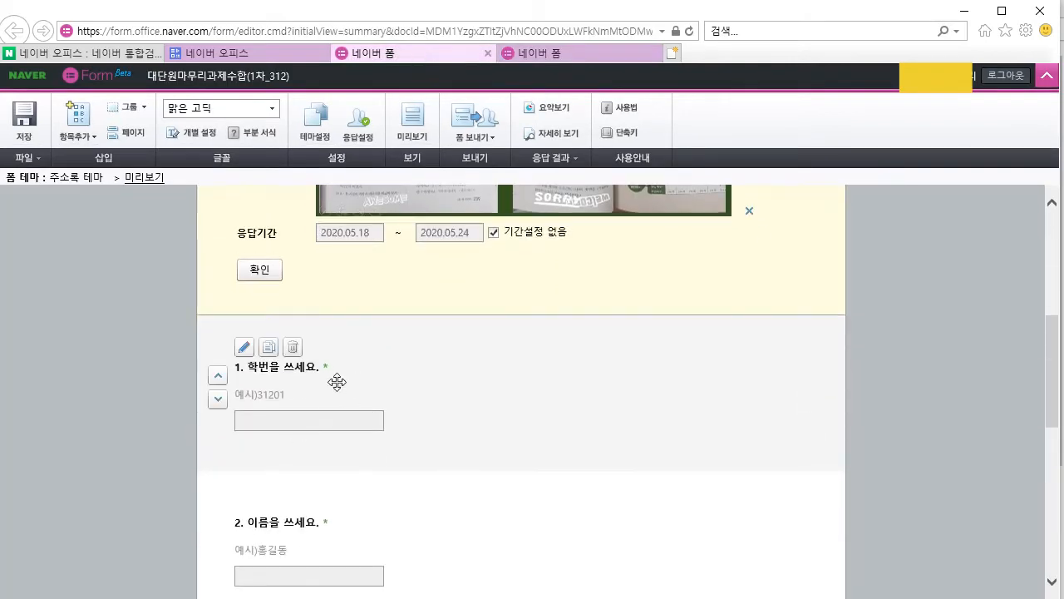
{"action": "left_click", "coordinate": [295, 366]}
{"action": "left_click", "coordinate": [357, 404]}
{"action": "key", "text": "ctrl+c"}
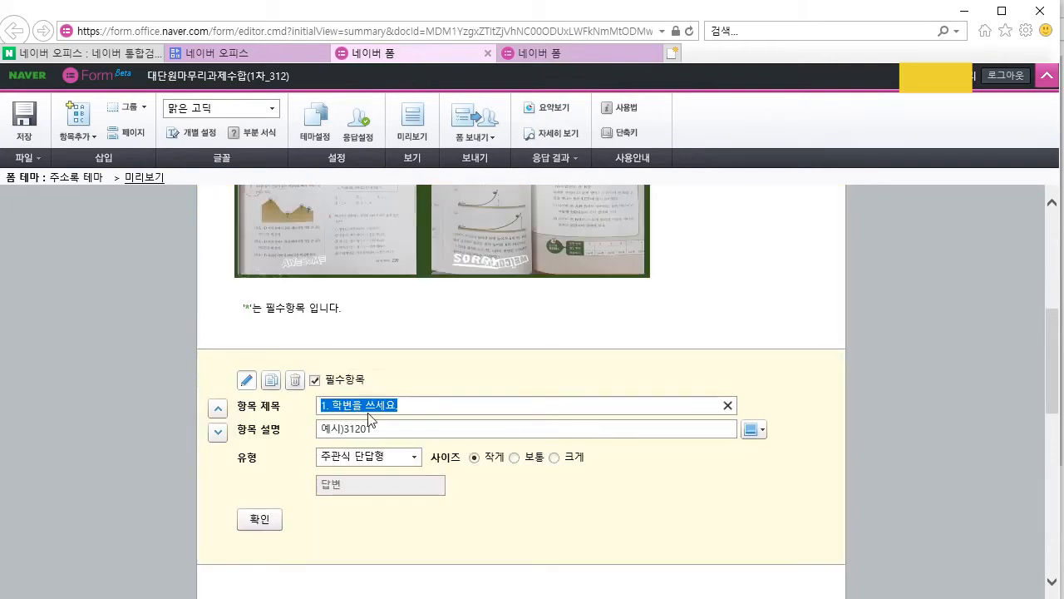
{"action": "left_click", "coordinate": [560, 54]}
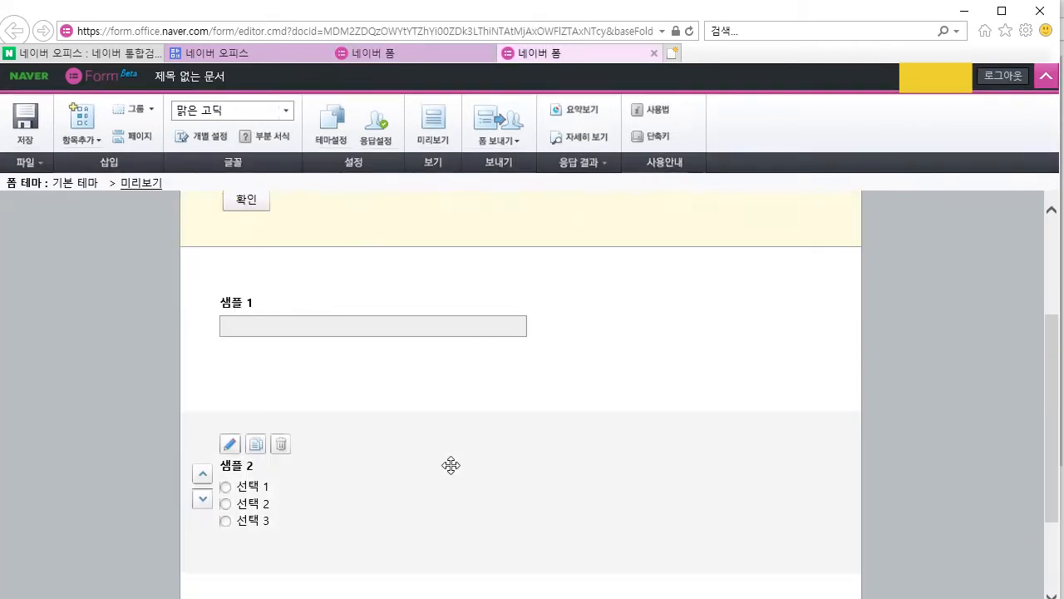
{"action": "left_click", "coordinate": [366, 327]}
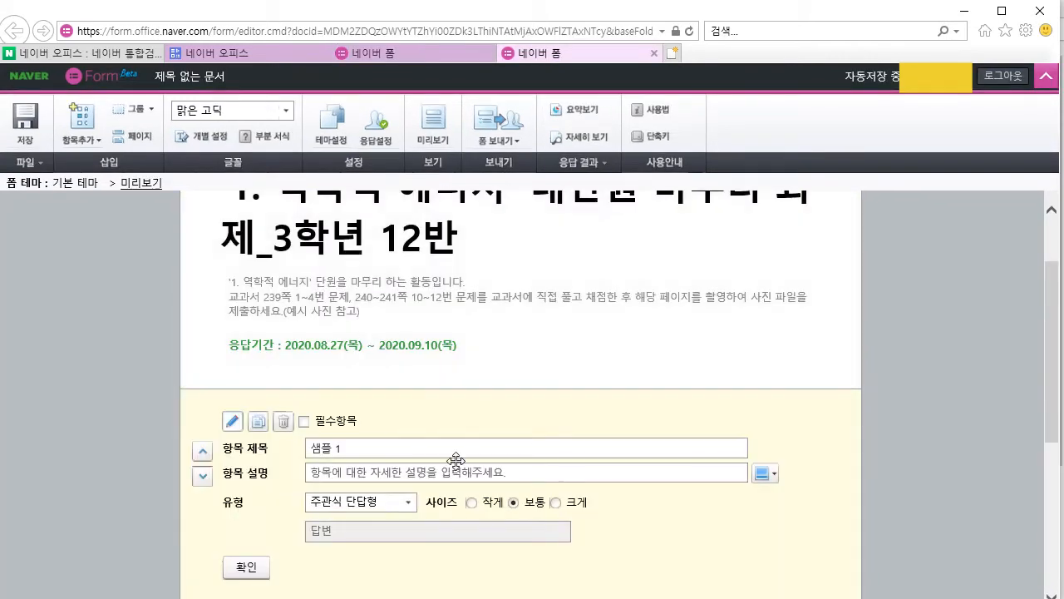
{"action": "left_click", "coordinate": [354, 449]}
{"action": "key", "text": "ctrl+v"}
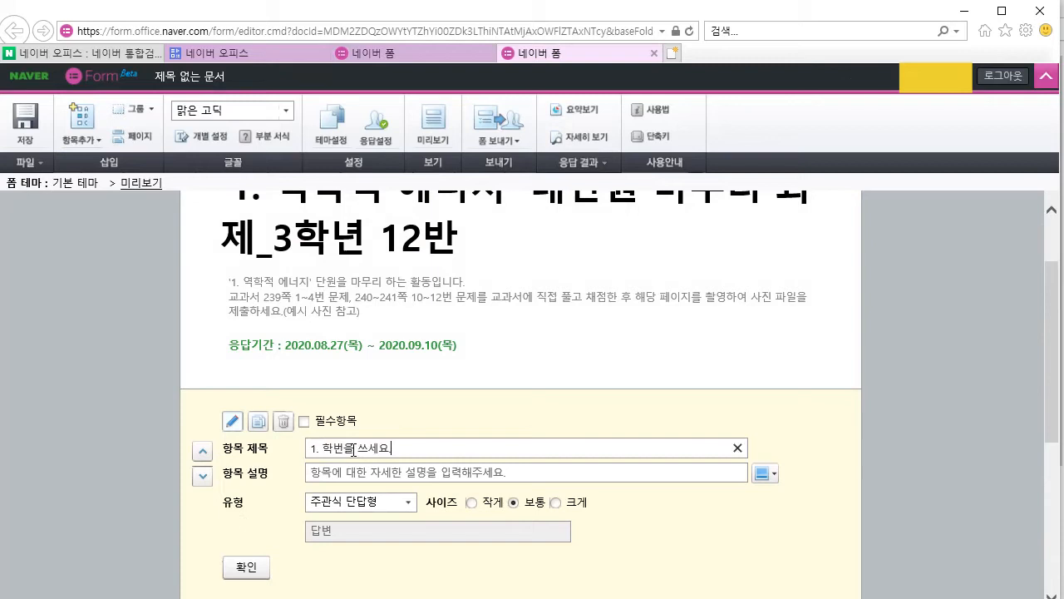
Copy the example student number description of question 1 from the existing form into the new form's first item
{"action": "left_click", "coordinate": [408, 54]}
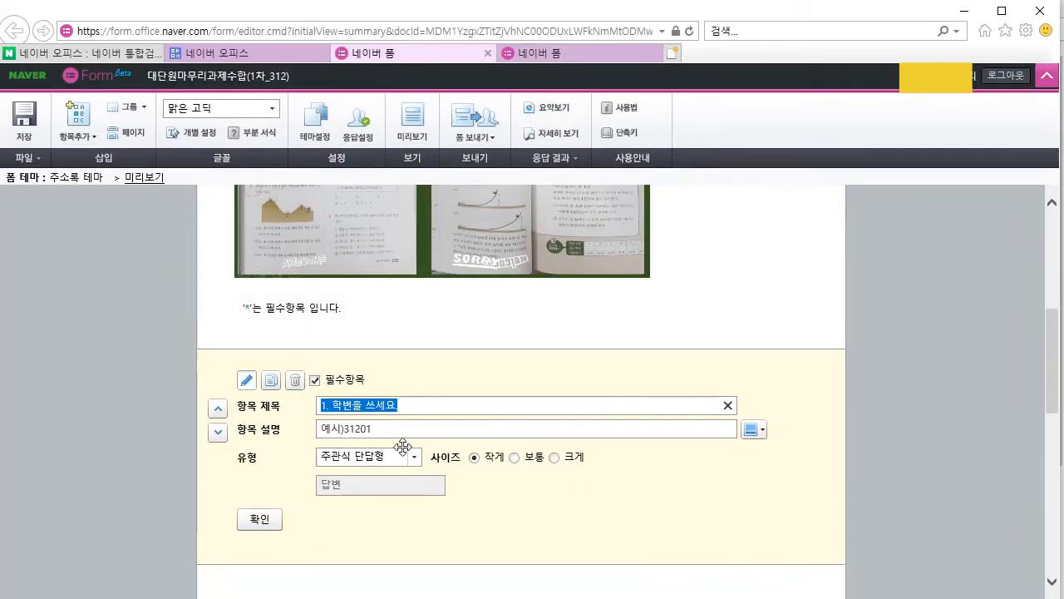
{"action": "left_click", "coordinate": [396, 427]}
{"action": "key", "text": "ctrl+c"}
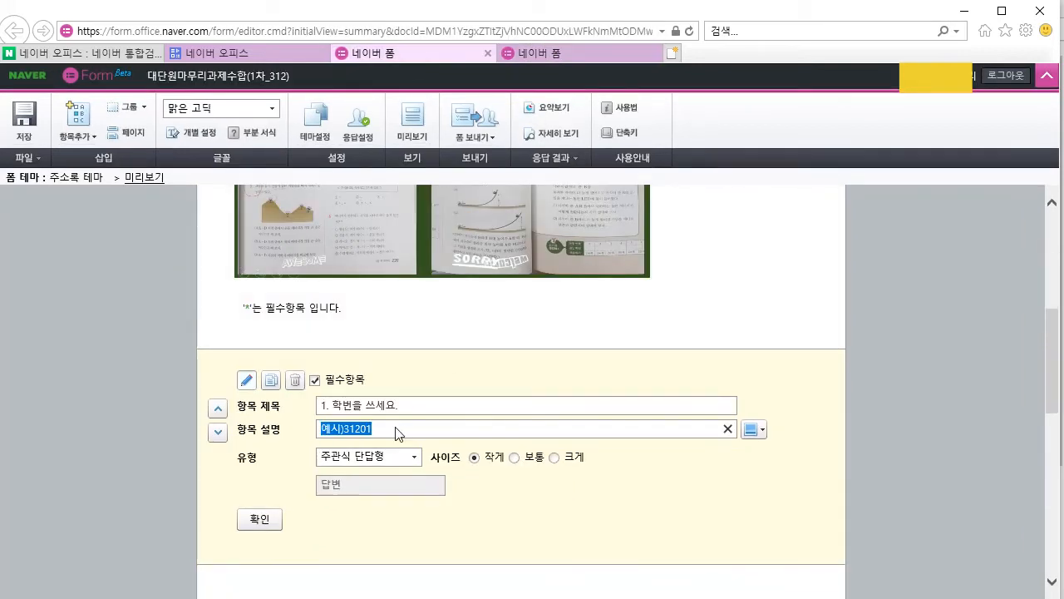
{"action": "left_click", "coordinate": [620, 52]}
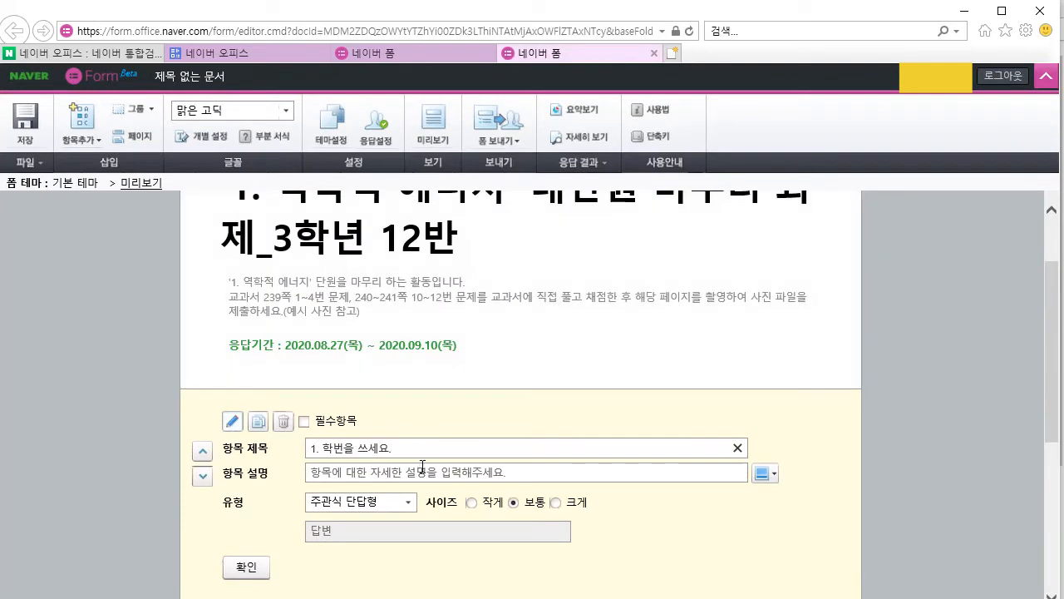
{"action": "left_click", "coordinate": [426, 473]}
{"action": "key", "text": "ctrl+v"}
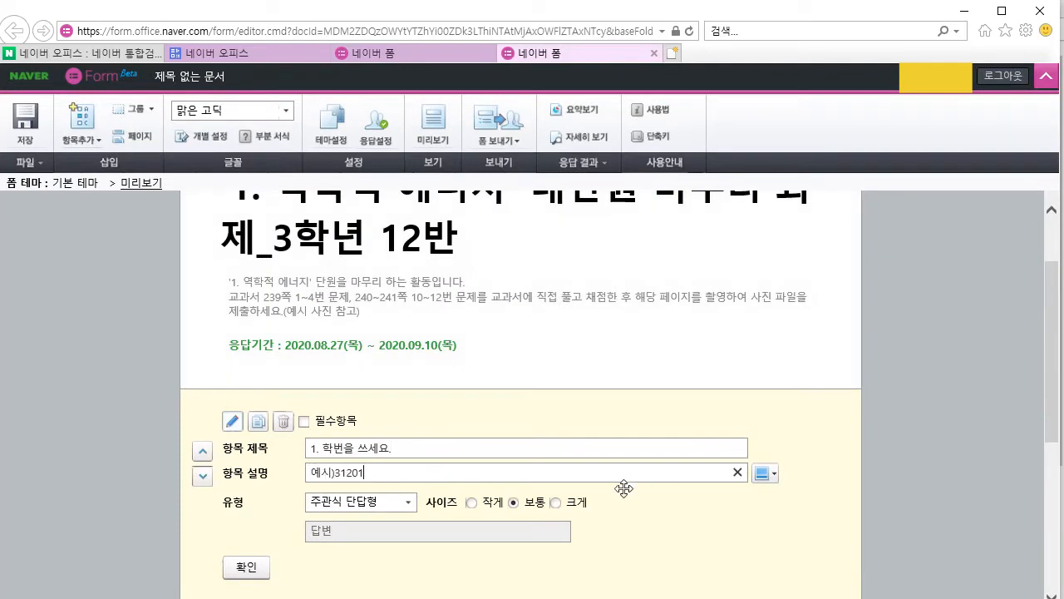
Match the existing form by setting the first item's answer size to 작게, and finish editing the item
{"action": "left_click", "coordinate": [421, 52]}
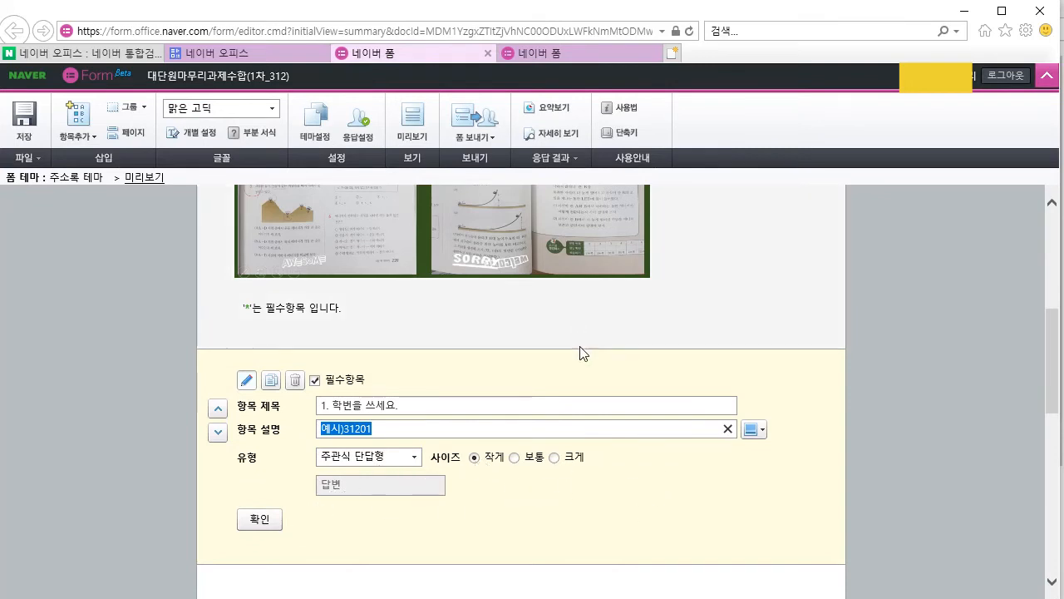
{"action": "left_click", "coordinate": [582, 50]}
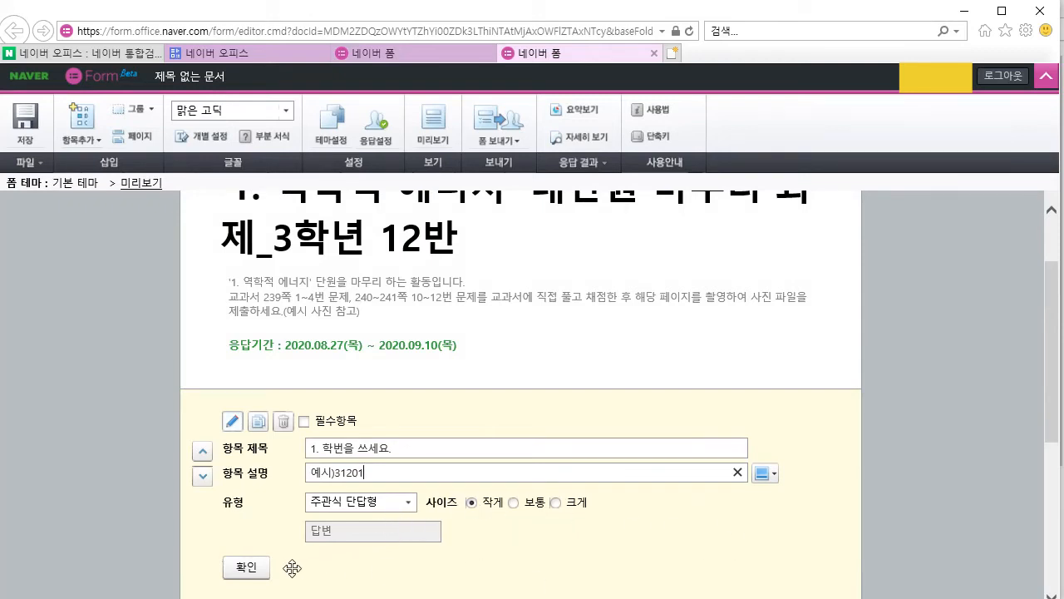
{"action": "left_click", "coordinate": [250, 572]}
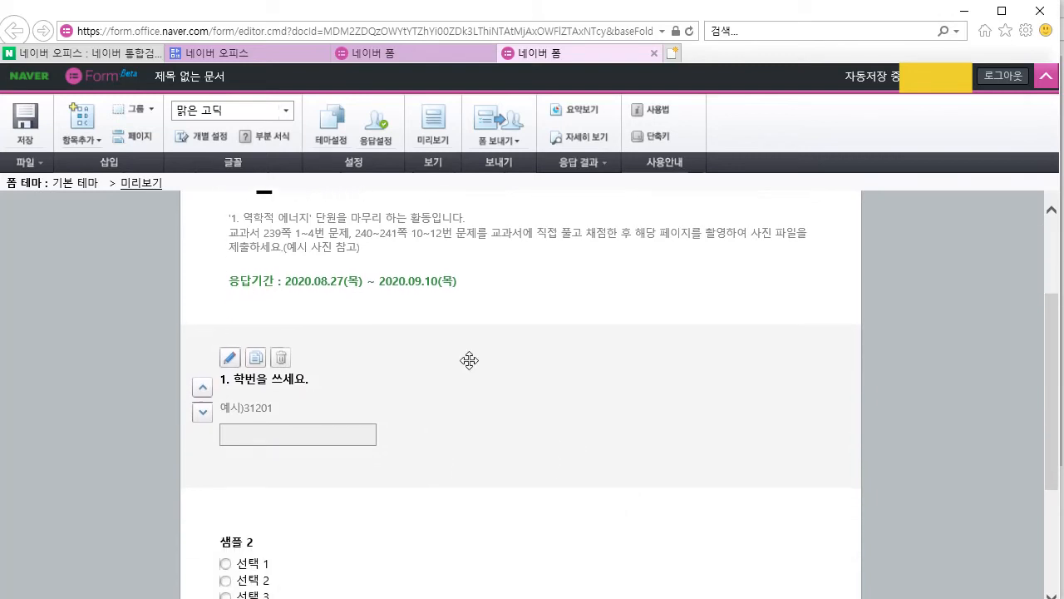
Copy the question title 2. 이름을 쓰세요. from the existing form over the title of item 샘플 2 in the new form
{"action": "scroll", "coordinate": [316, 412], "scroll_direction": "down", "scroll_amount": 3}
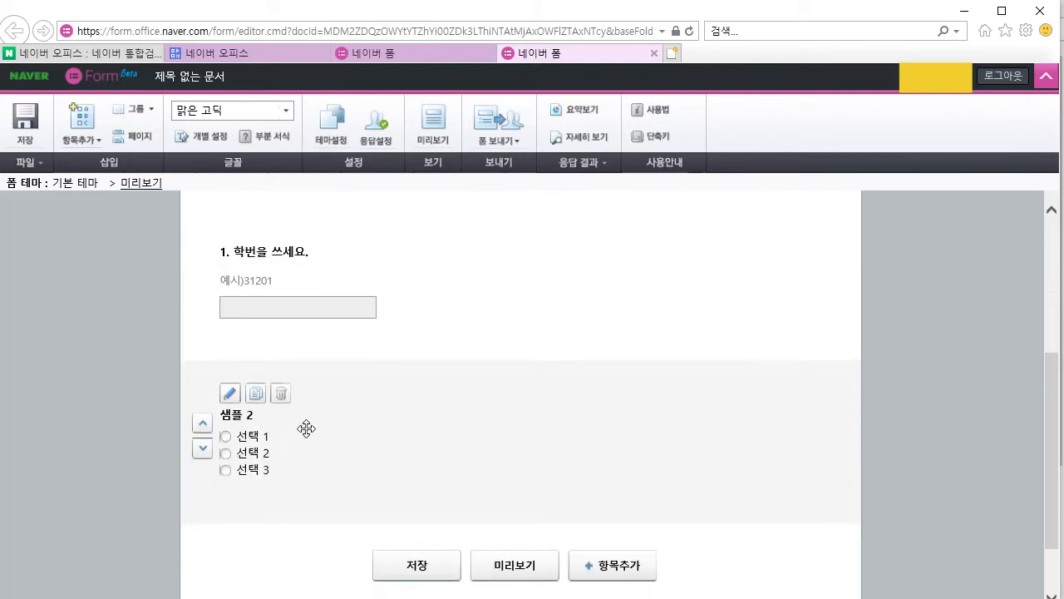
{"action": "left_click", "coordinate": [312, 437]}
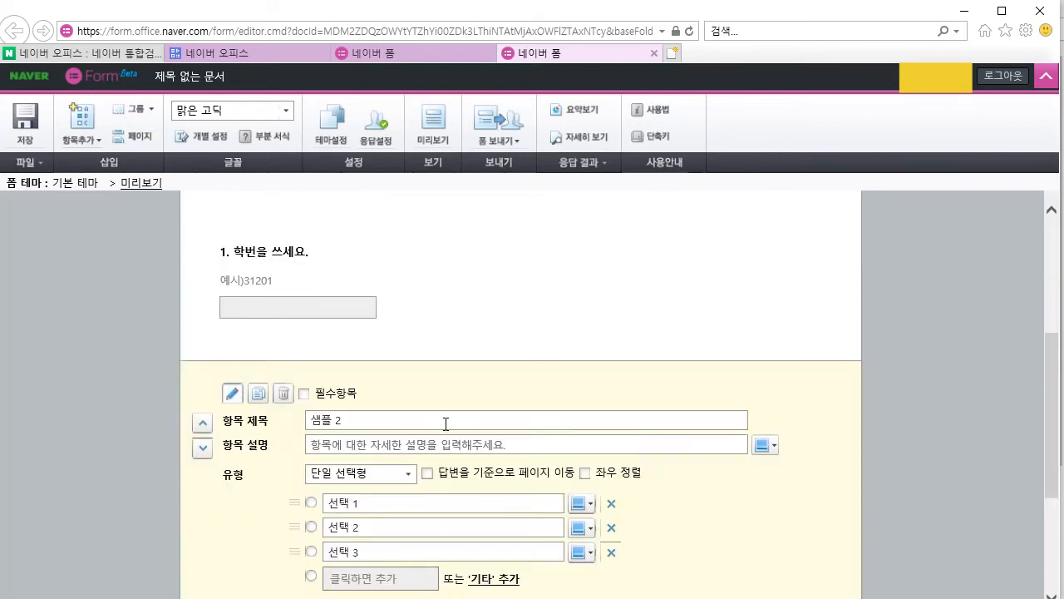
{"action": "left_click", "coordinate": [416, 55]}
{"action": "scroll", "coordinate": [406, 570], "scroll_direction": "down", "scroll_amount": 3}
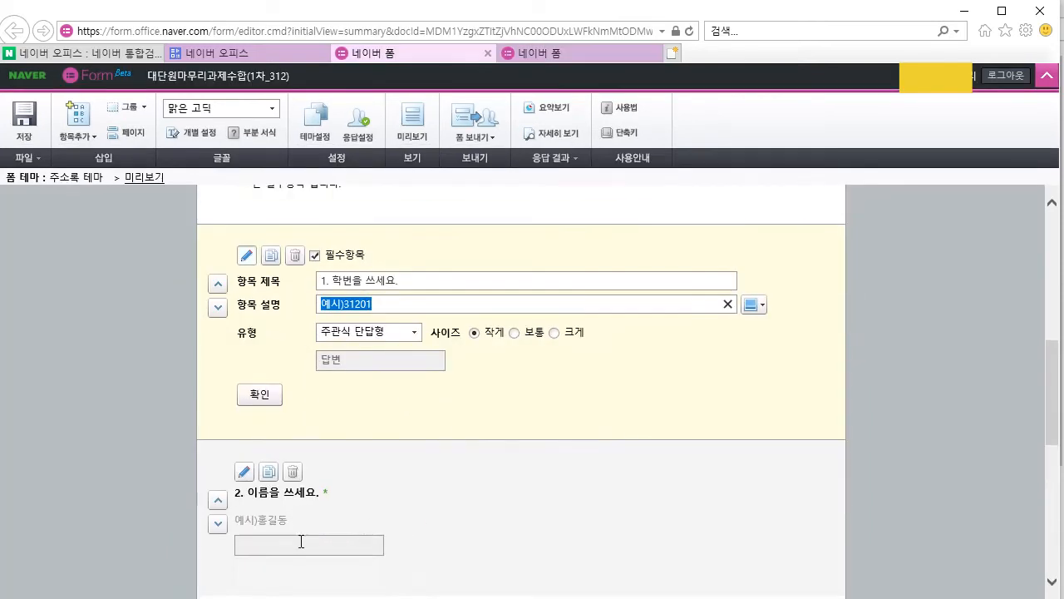
{"action": "left_click", "coordinate": [282, 497]}
{"action": "triple_click", "coordinate": [386, 438]}
{"action": "key", "text": "ctrl+c"}
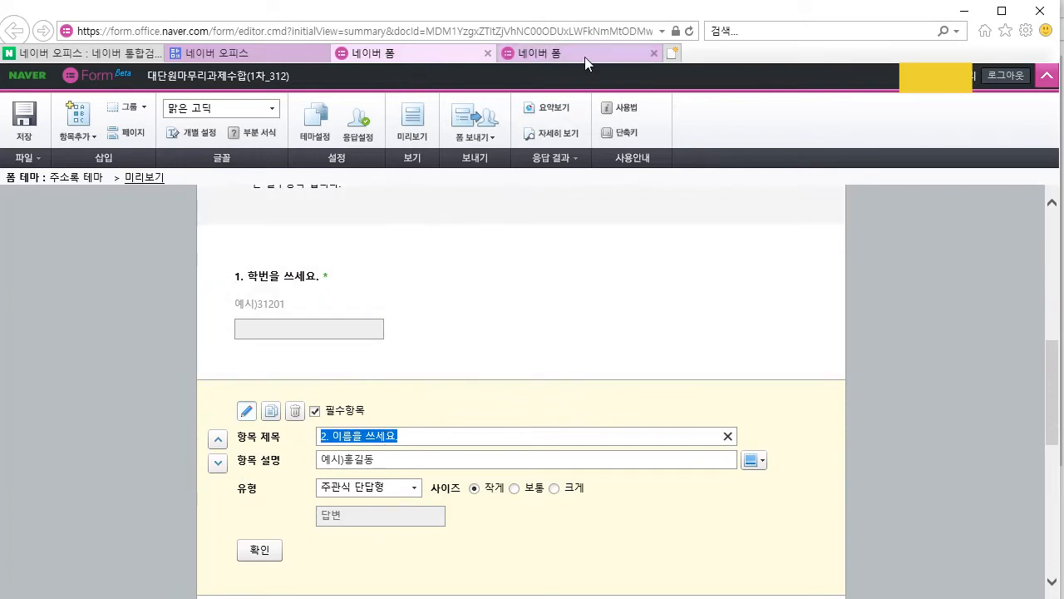
{"action": "left_click", "coordinate": [584, 55]}
{"action": "triple_click", "coordinate": [461, 422]}
{"action": "key", "text": "ctrl+v"}
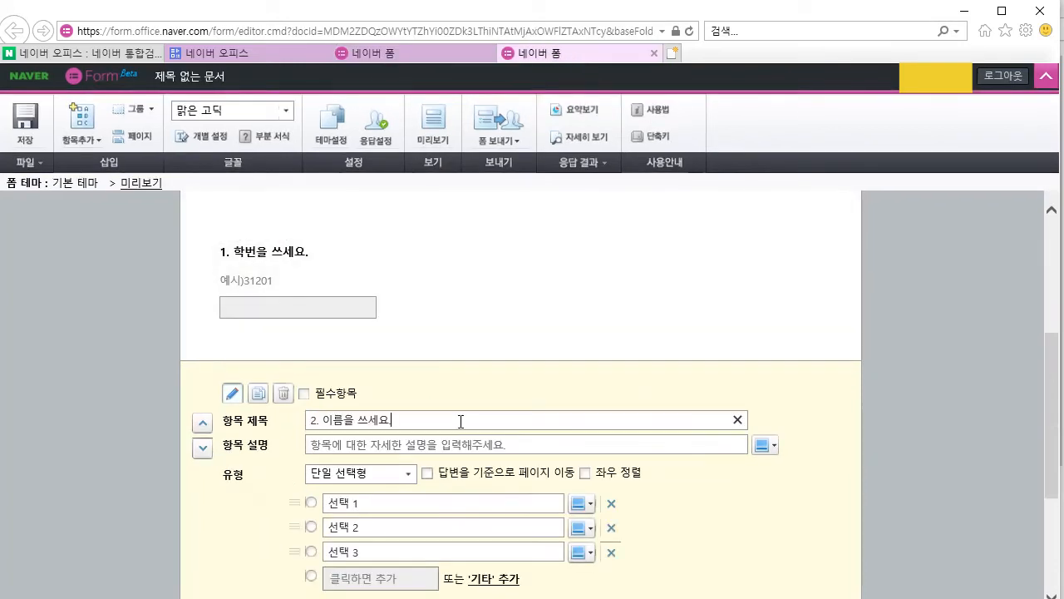
Copy the example name description of question 2 from the existing form into the new form's second item
{"action": "left_click", "coordinate": [422, 51]}
{"action": "triple_click", "coordinate": [396, 463]}
{"action": "key", "text": "ctrl+c"}
{"action": "left_click", "coordinate": [581, 52]}
{"action": "left_click", "coordinate": [395, 449]}
{"action": "key", "text": "ctrl+v"}
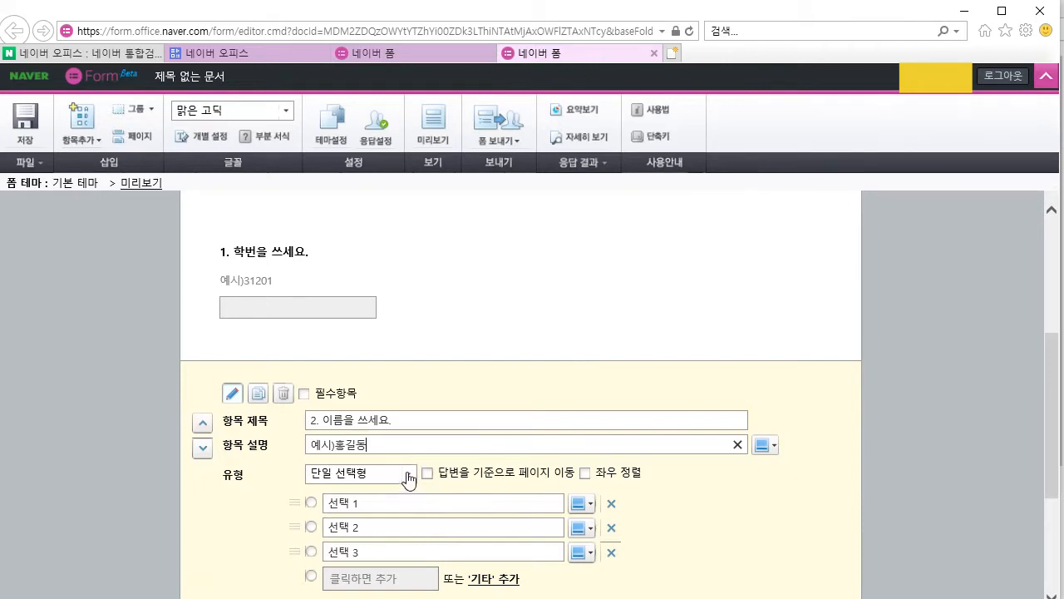
Change the second item's type to 주관식 단답형 and its answer size to 작게
{"action": "left_click", "coordinate": [407, 475]}
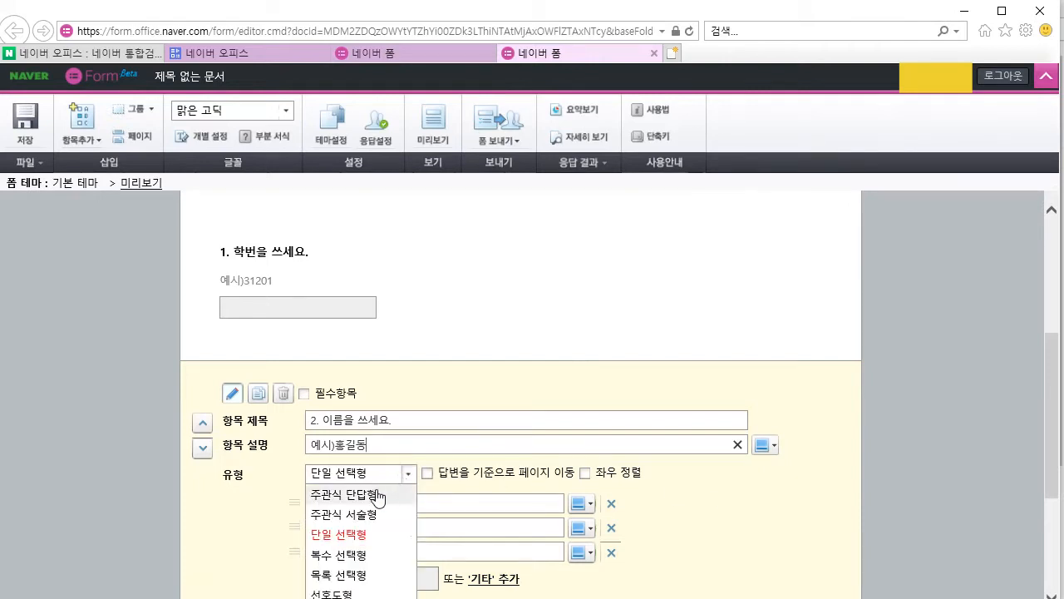
{"action": "left_click", "coordinate": [377, 497]}
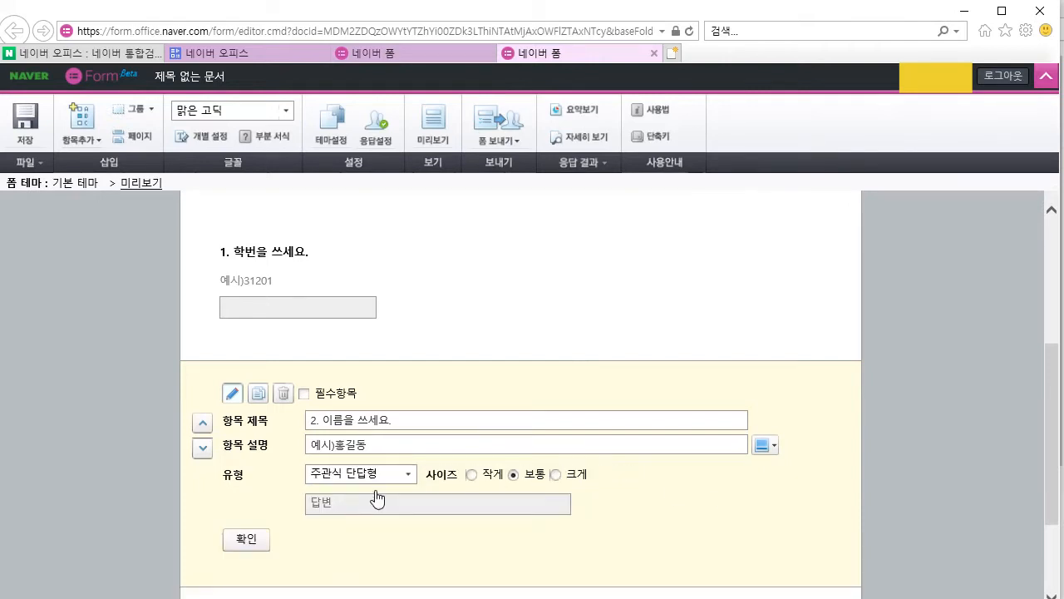
{"action": "left_click", "coordinate": [472, 475]}
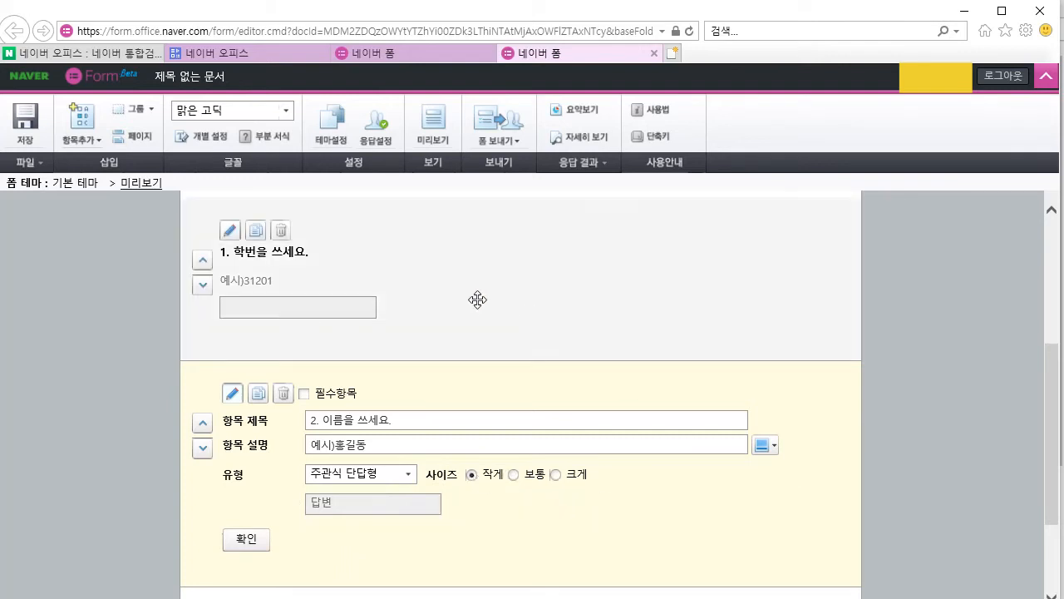
Add a third item to the new form and copy the title of question 3 from the existing form into it
{"action": "scroll", "coordinate": [785, 566], "scroll_direction": "down", "scroll_amount": 3}
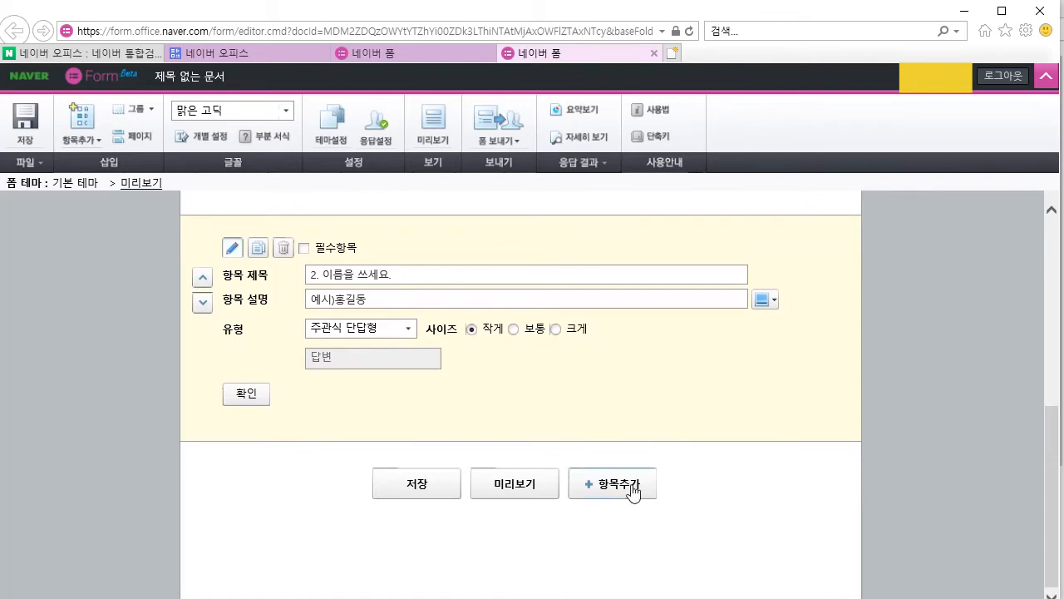
{"action": "left_click", "coordinate": [613, 484]}
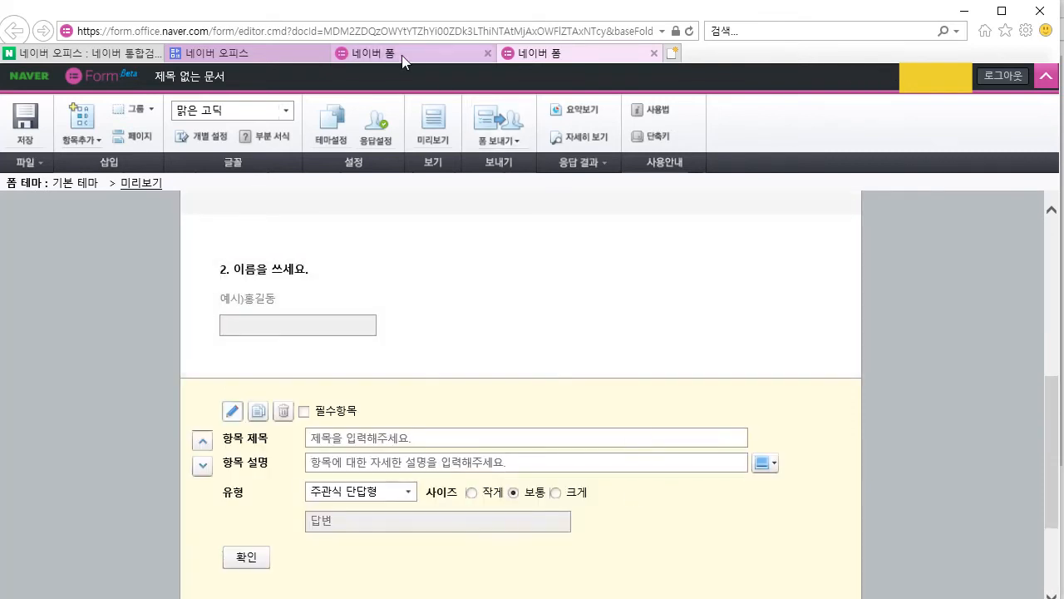
{"action": "left_click", "coordinate": [404, 52]}
{"action": "scroll", "coordinate": [790, 500], "scroll_direction": "down", "scroll_amount": 3}
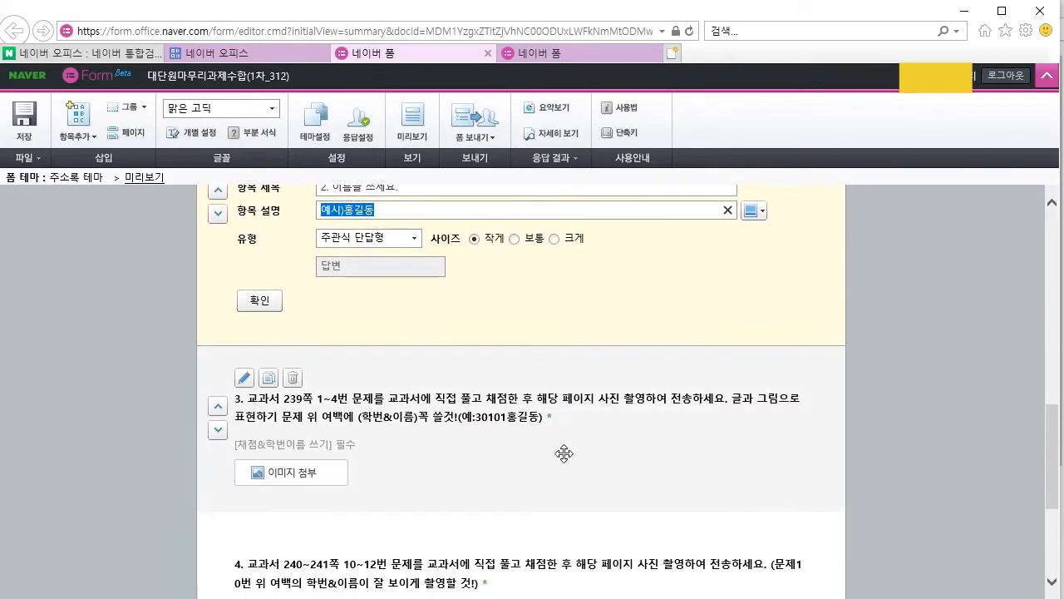
{"action": "left_click", "coordinate": [516, 401]}
{"action": "left_click", "coordinate": [528, 430]}
{"action": "key", "text": "ctrl+c"}
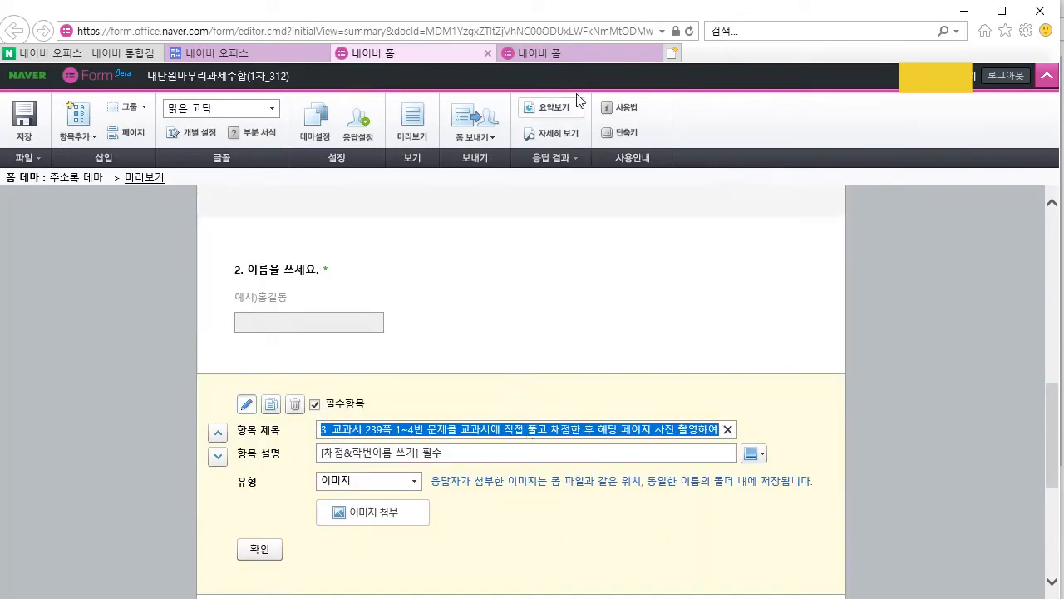
{"action": "left_click", "coordinate": [577, 52]}
{"action": "left_click", "coordinate": [582, 437]}
{"action": "key", "text": "ctrl+v"}
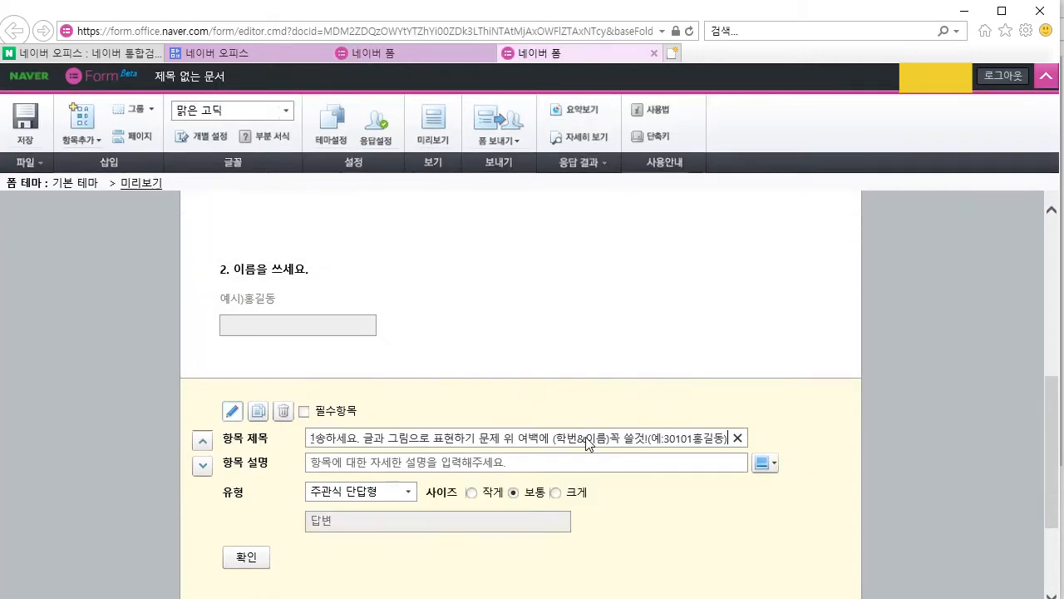
Copy the description [채점&학번이름 쓰기] 필수 of question 3 from the existing form into the new form's third item
{"action": "left_click", "coordinate": [391, 53]}
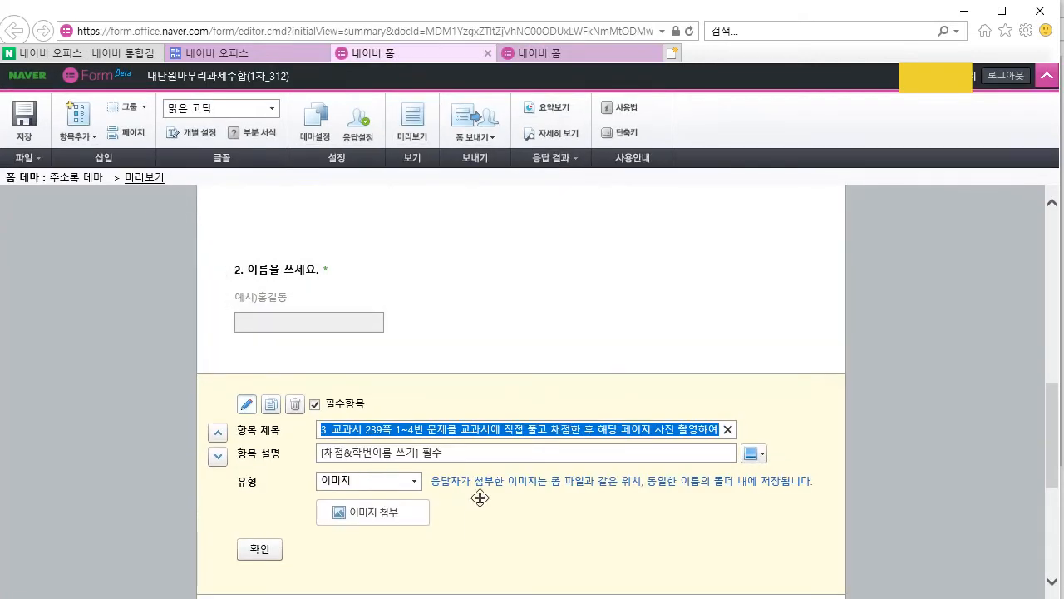
{"action": "left_click", "coordinate": [462, 456]}
{"action": "key", "text": "ctrl+c"}
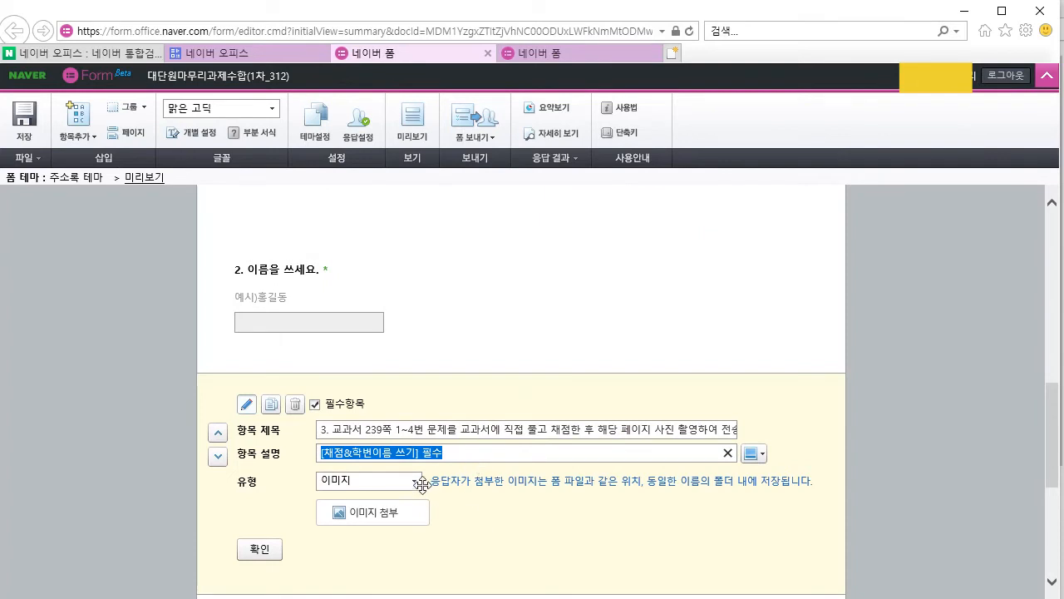
{"action": "left_click", "coordinate": [597, 57]}
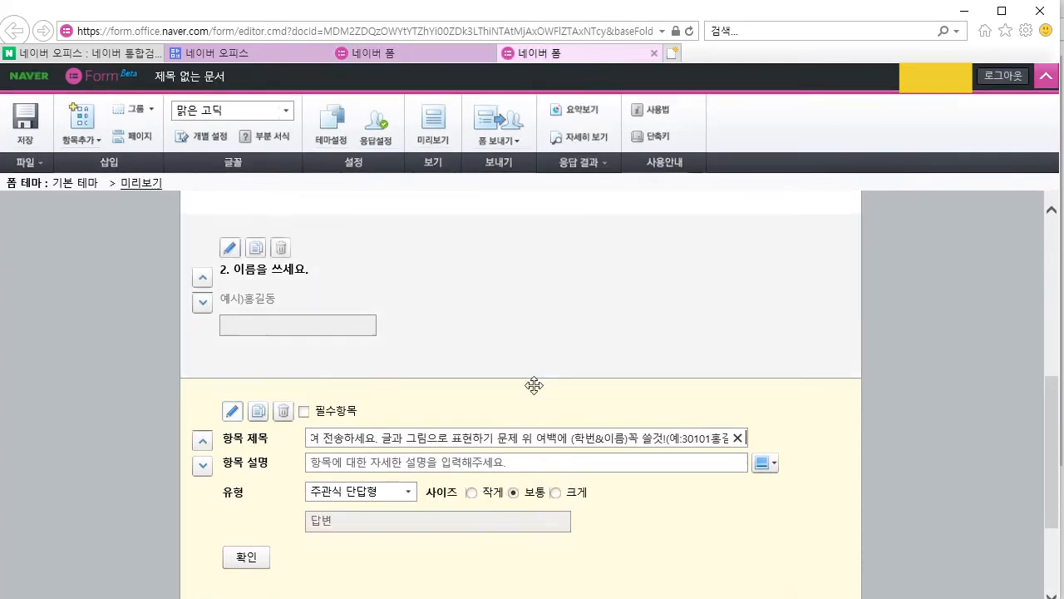
{"action": "left_click", "coordinate": [490, 463]}
{"action": "key", "text": "ctrl+v"}
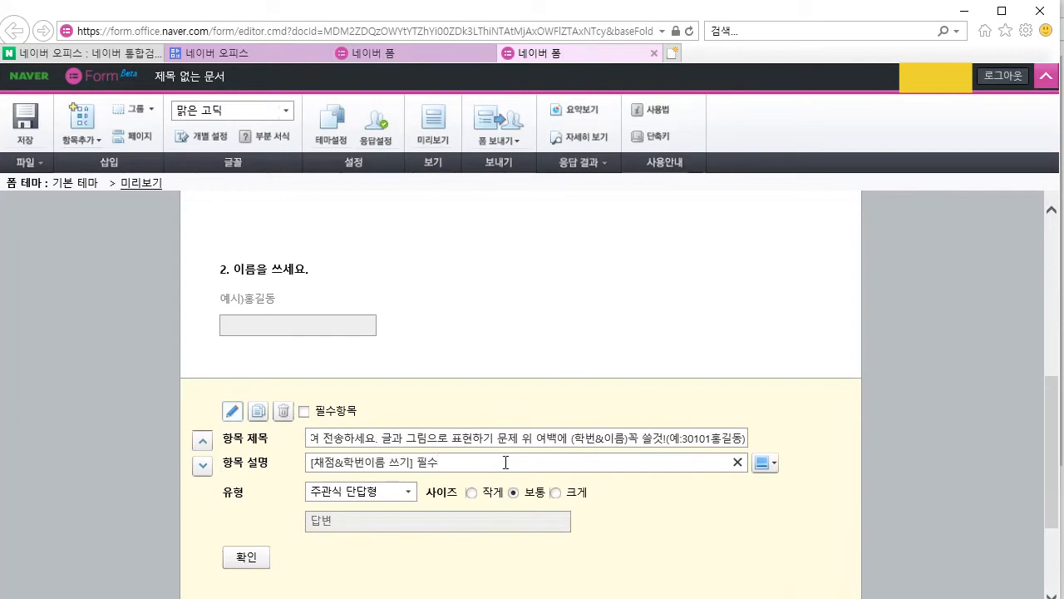
Match the existing form by setting the third item's type to 이미지, and finish editing the item
{"action": "left_click", "coordinate": [415, 53]}
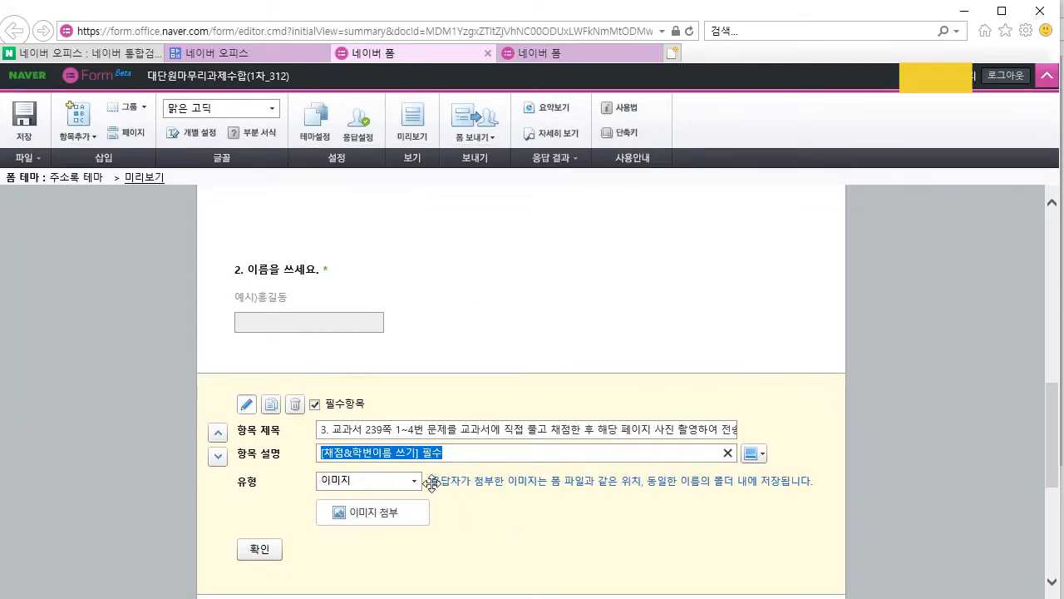
{"action": "left_click", "coordinate": [599, 55]}
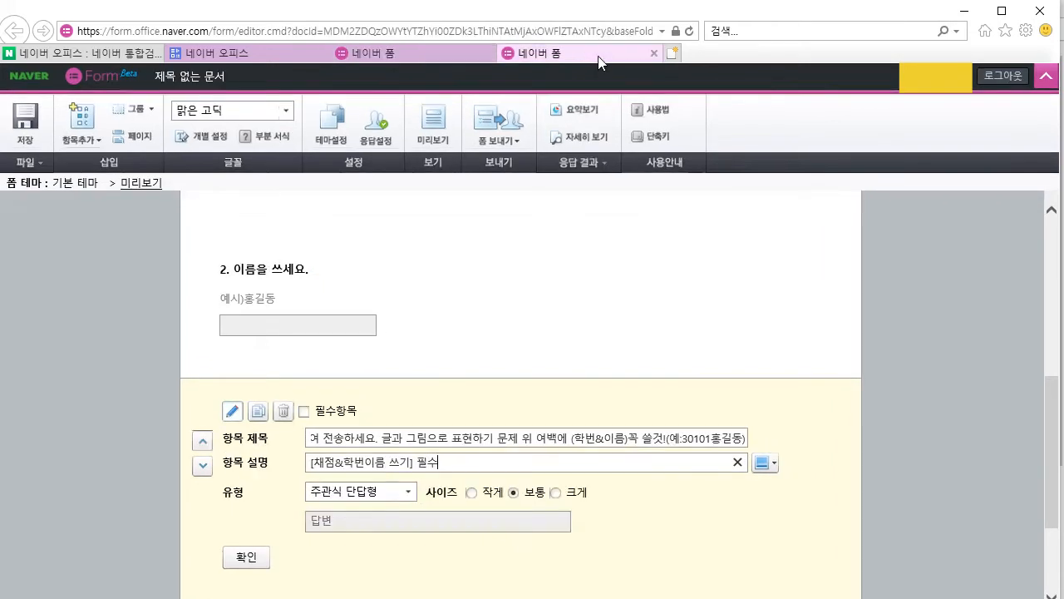
{"action": "left_click", "coordinate": [408, 491]}
{"action": "scroll", "coordinate": [391, 523], "scroll_direction": "down", "scroll_amount": 1}
{"action": "scroll", "coordinate": [378, 532], "scroll_direction": "down", "scroll_amount": 1}
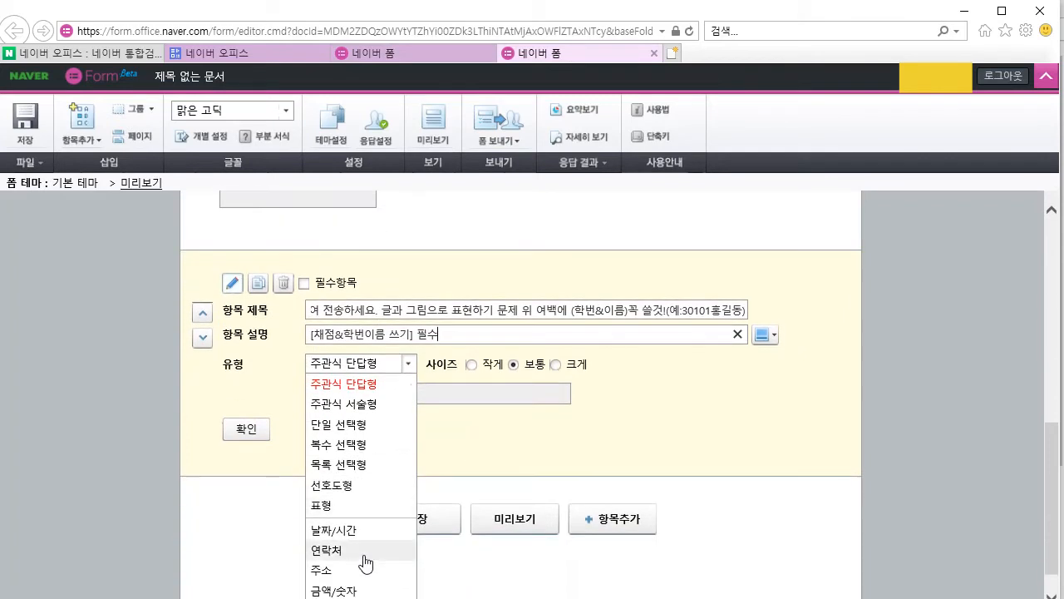
{"action": "left_click", "coordinate": [343, 575]}
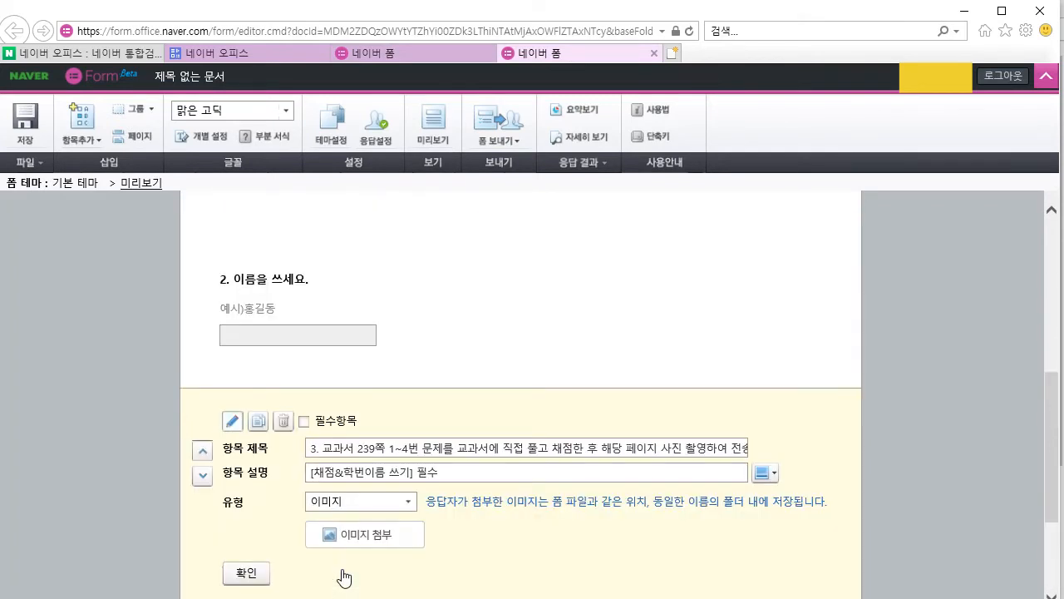
{"action": "left_click", "coordinate": [246, 573]}
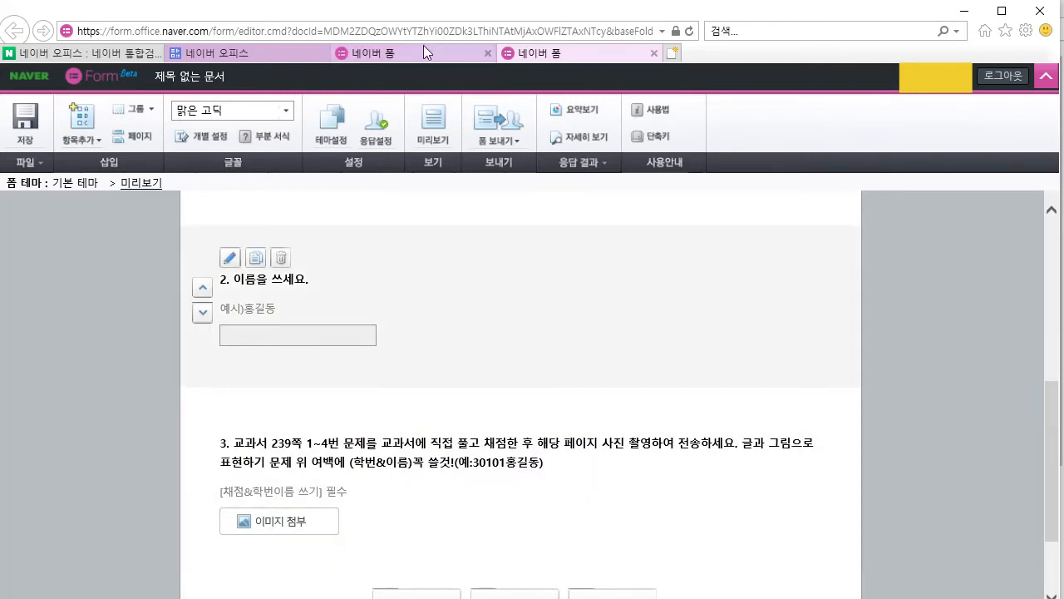
Open question 4 of the existing form for editing and examine its settings, including the required option
{"action": "left_click", "coordinate": [423, 50]}
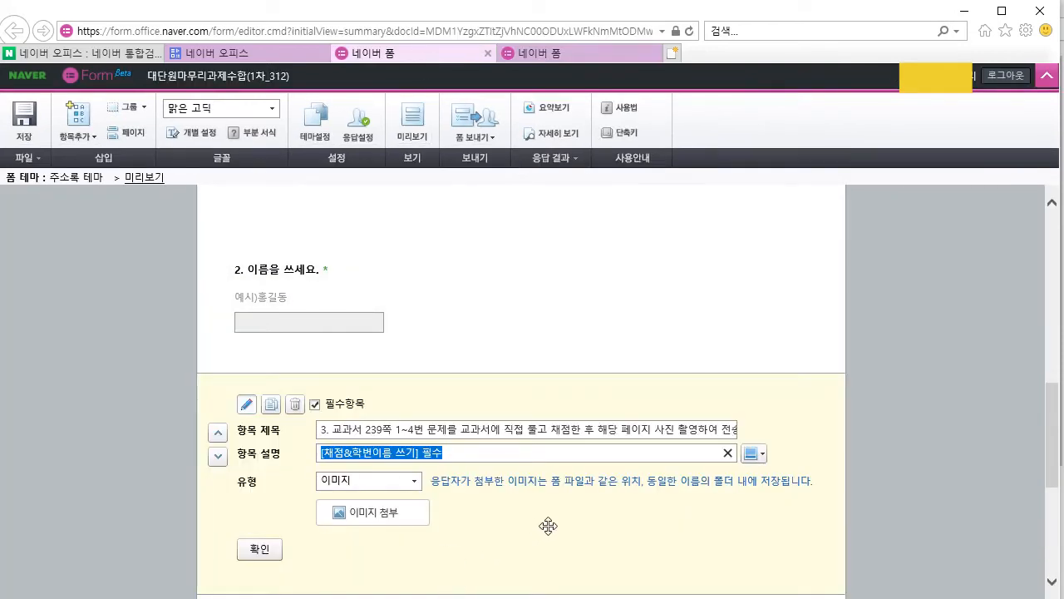
{"action": "left_click", "coordinate": [548, 526]}
{"action": "scroll", "coordinate": [750, 551], "scroll_direction": "down", "scroll_amount": 3}
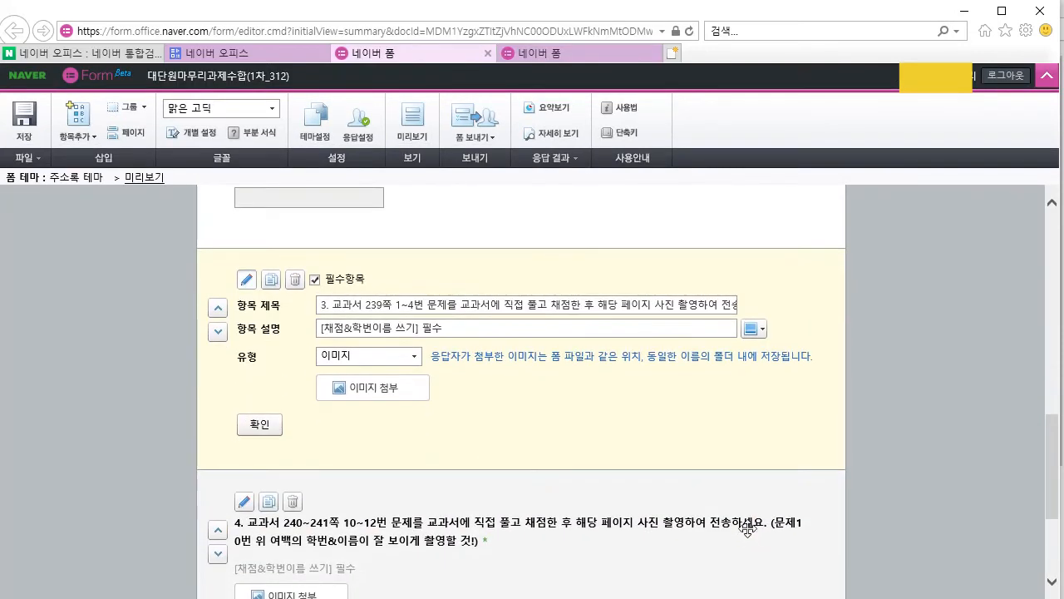
{"action": "left_click", "coordinate": [676, 561]}
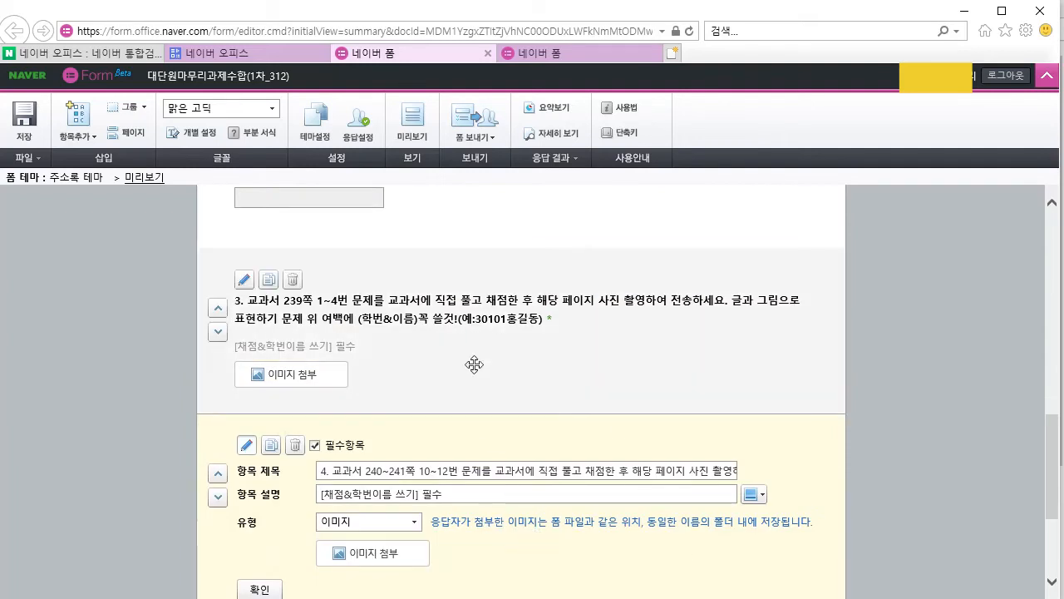
{"action": "scroll", "coordinate": [522, 500], "scroll_direction": "down", "scroll_amount": 2}
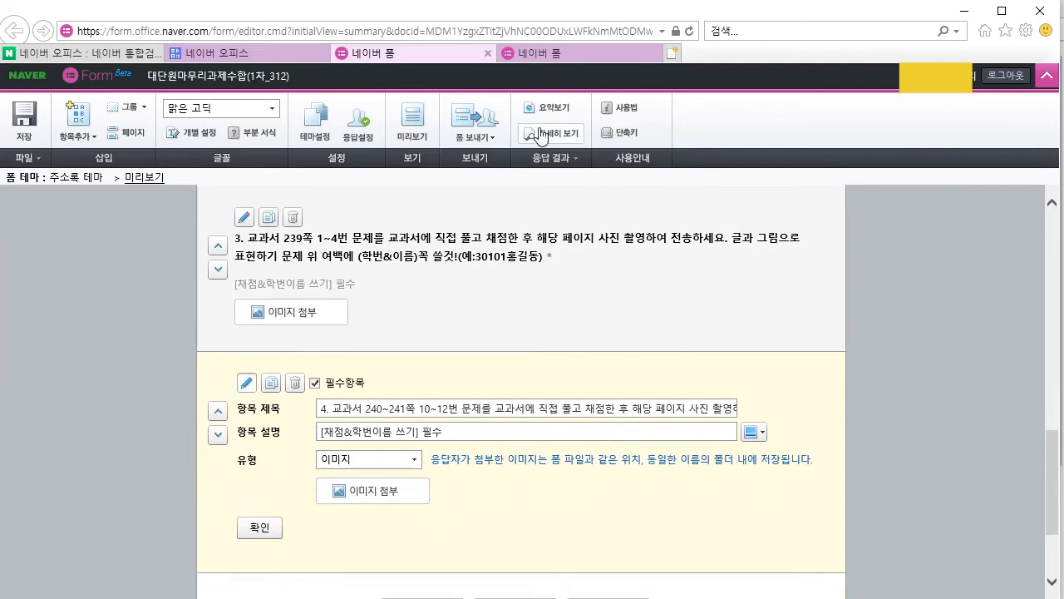
Mark items 3, 1 and 2 of the new form as required (필수항목)
{"action": "left_click", "coordinate": [549, 53]}
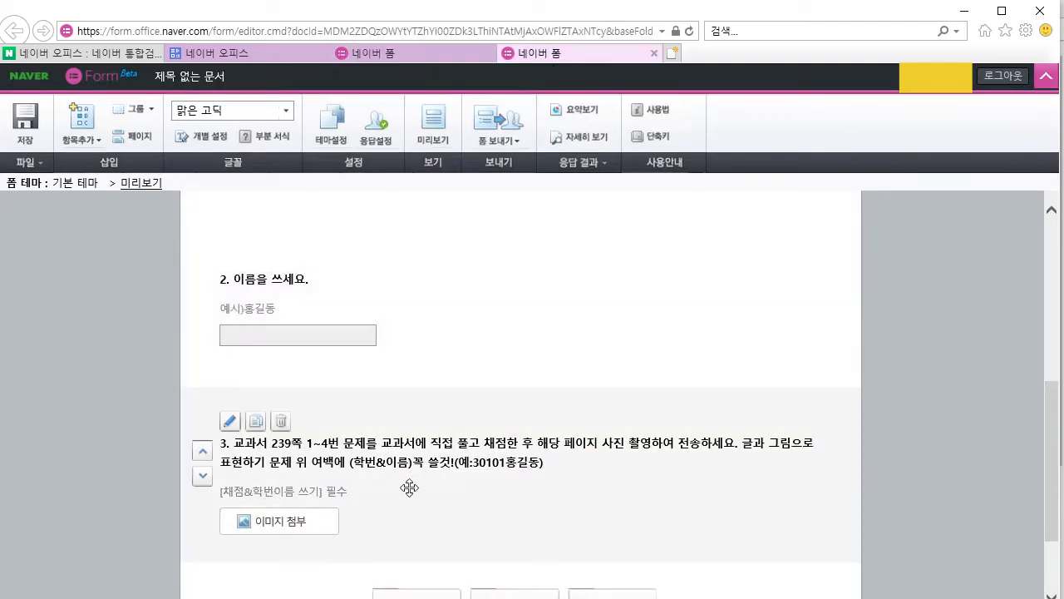
{"action": "left_click", "coordinate": [409, 487]}
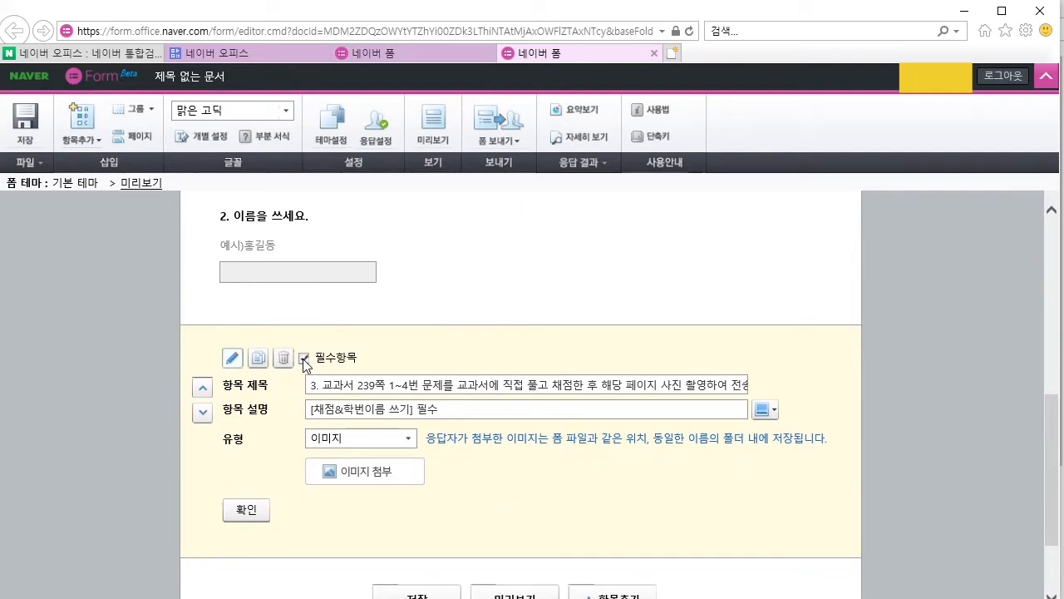
{"action": "left_click", "coordinate": [449, 255]}
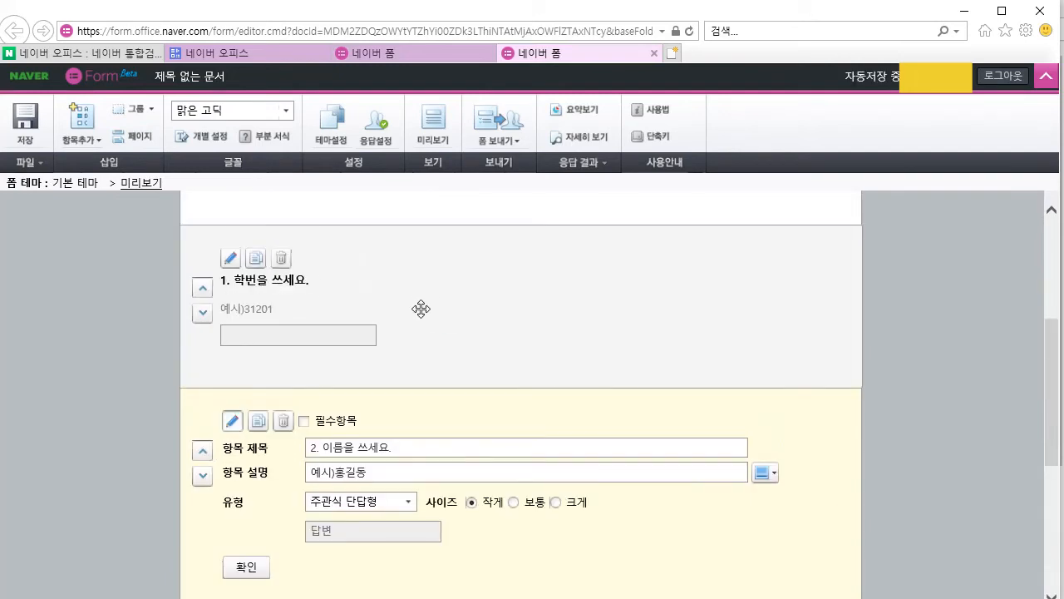
{"action": "left_click", "coordinate": [420, 309]}
{"action": "left_click", "coordinate": [303, 422]}
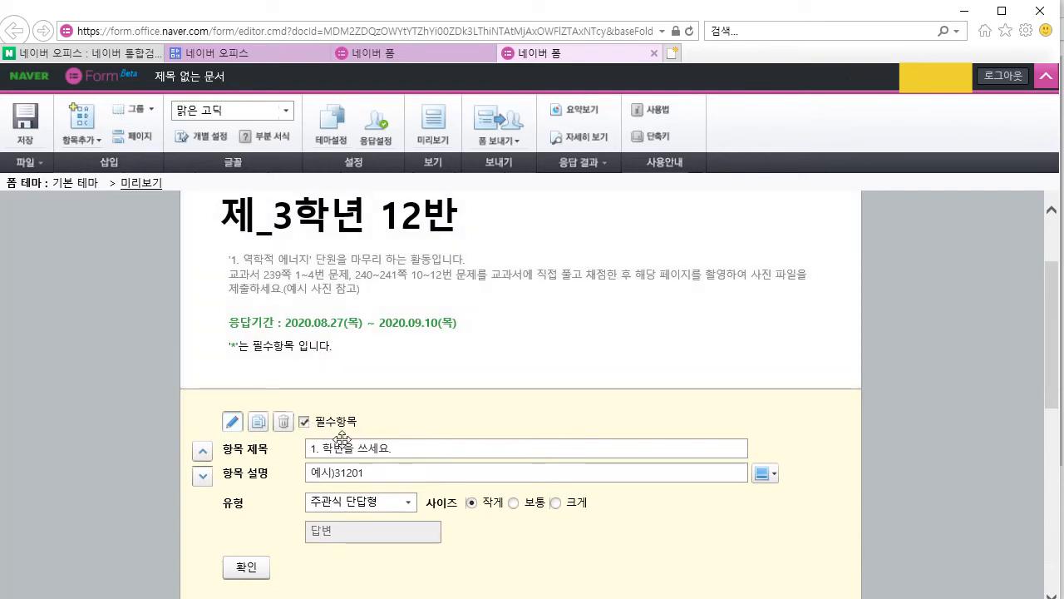
{"action": "scroll", "coordinate": [681, 548], "scroll_direction": "down", "scroll_amount": 3}
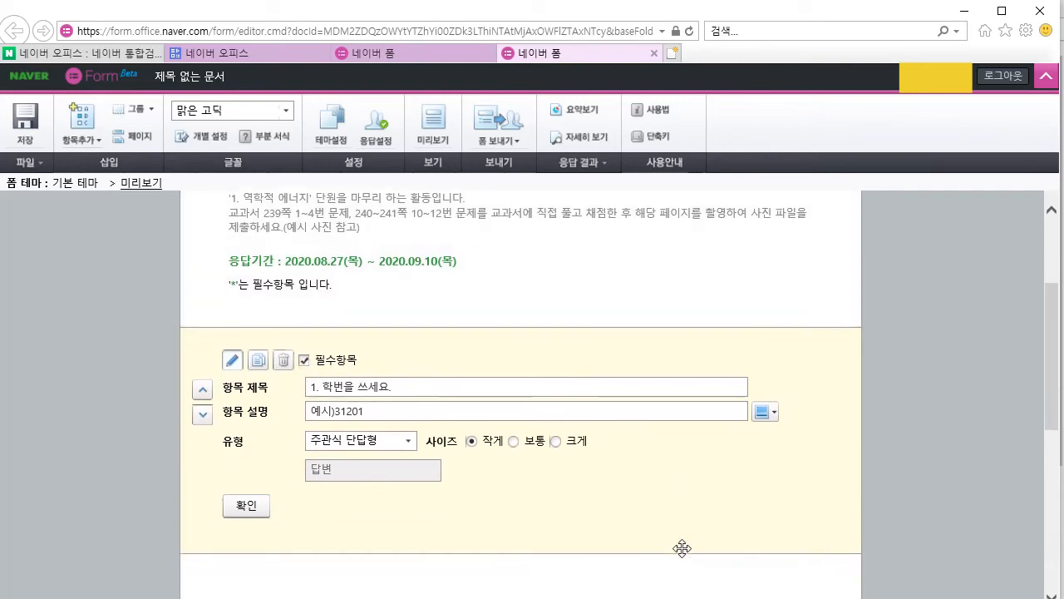
{"action": "left_click", "coordinate": [582, 552]}
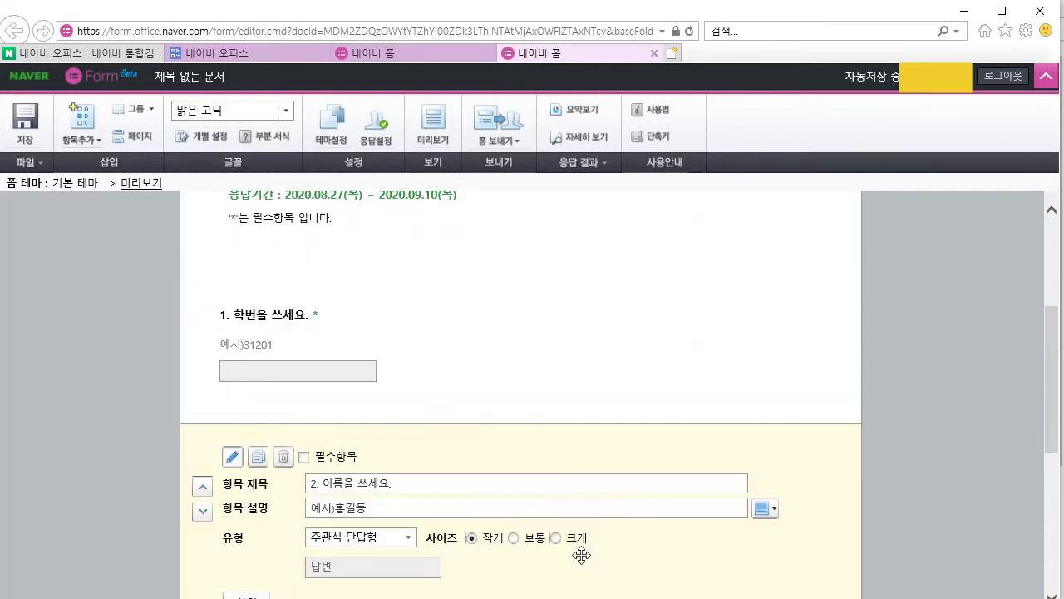
{"action": "left_click", "coordinate": [304, 456]}
{"action": "scroll", "coordinate": [494, 456], "scroll_direction": "down", "scroll_amount": 2}
{"action": "scroll", "coordinate": [507, 469], "scroll_direction": "down", "scroll_amount": 2}
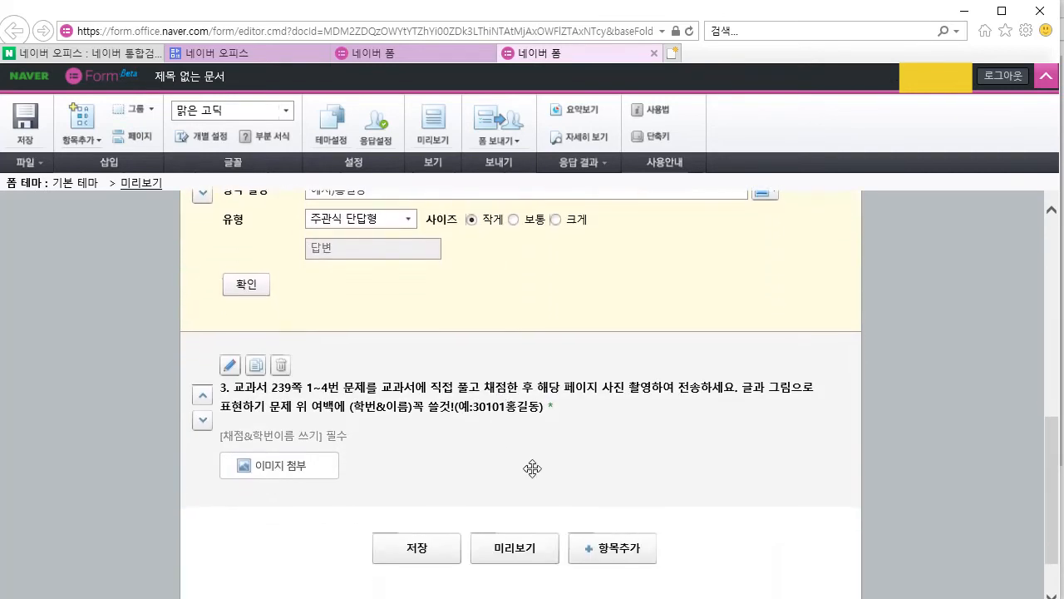
Add a fourth item below question 3 in the new form
{"action": "left_click", "coordinate": [433, 441]}
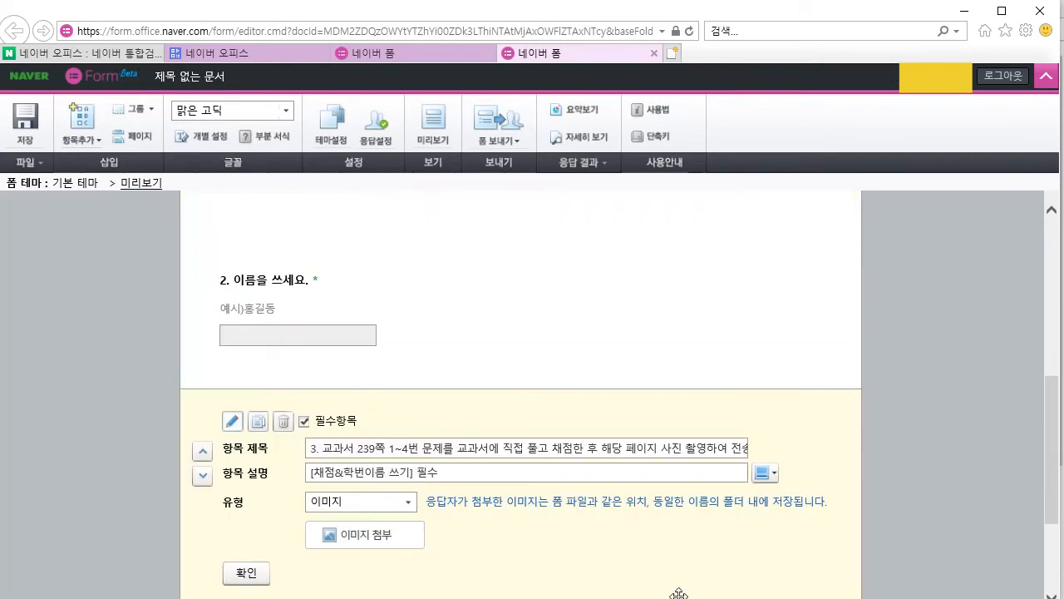
{"action": "scroll", "coordinate": [677, 553], "scroll_direction": "down", "scroll_amount": 2}
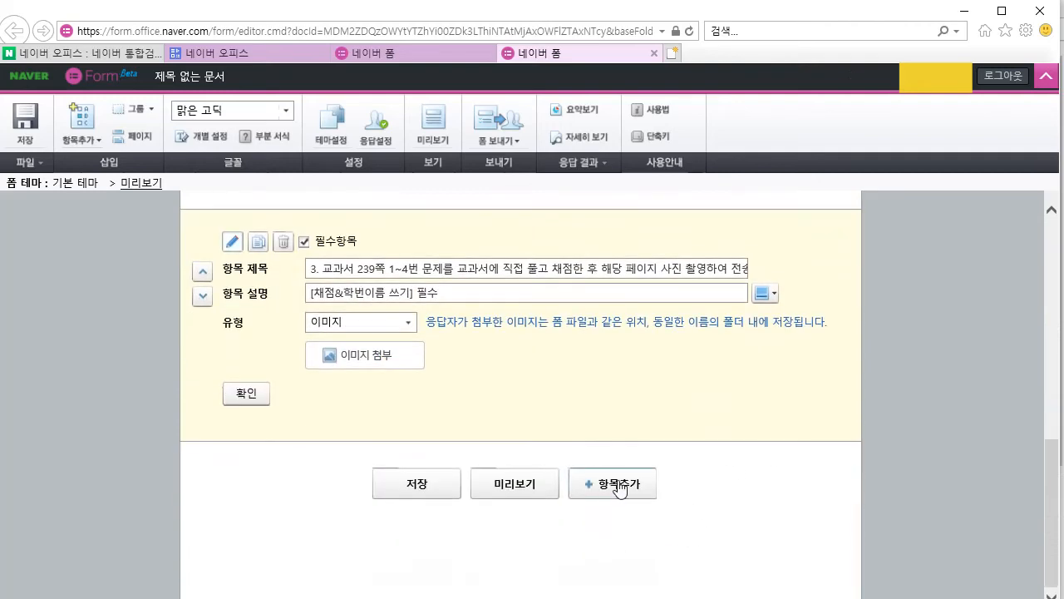
{"action": "left_click", "coordinate": [618, 488]}
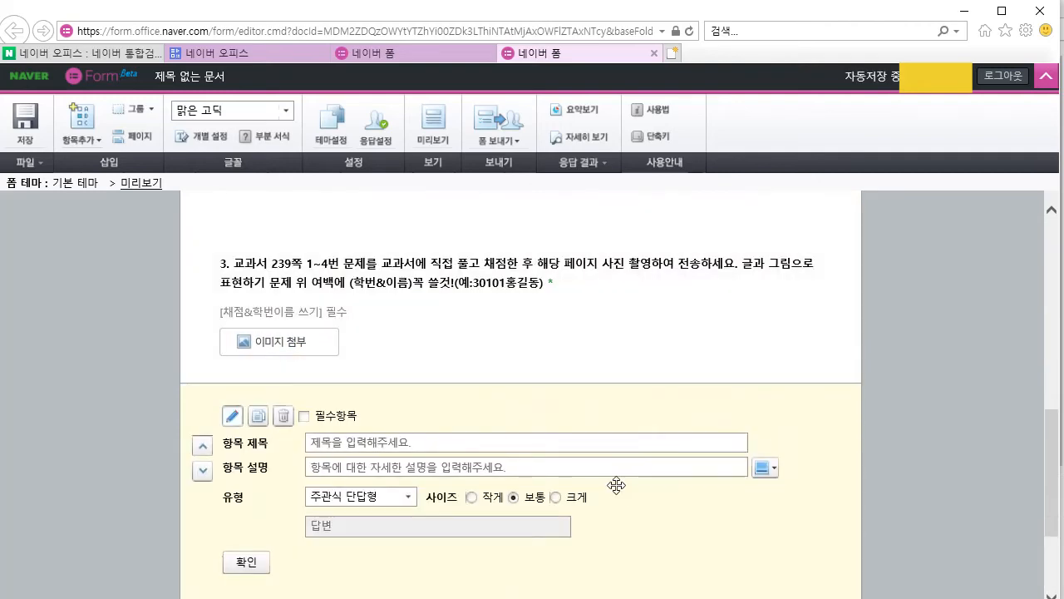
{"action": "scroll", "coordinate": [657, 499], "scroll_direction": "down", "scroll_amount": 2}
{"action": "scroll", "coordinate": [646, 527], "scroll_direction": "up", "scroll_amount": 1}
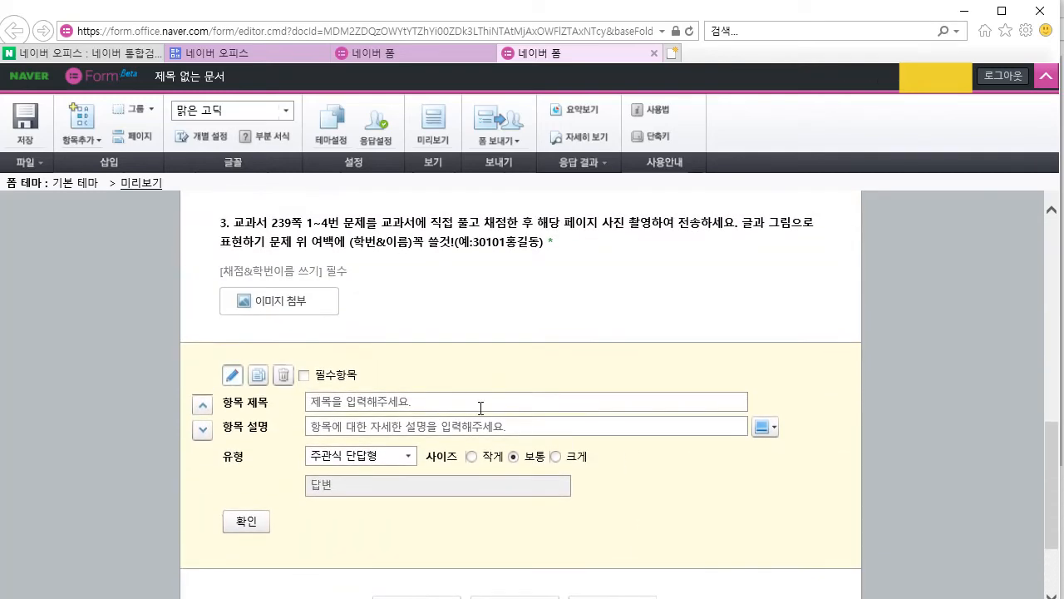
Copy the title of question 4 on textbook pages 240~241 from the existing form into the new form's fourth item
{"action": "left_click", "coordinate": [439, 55]}
{"action": "scroll", "coordinate": [618, 482], "scroll_direction": "down", "scroll_amount": 2}
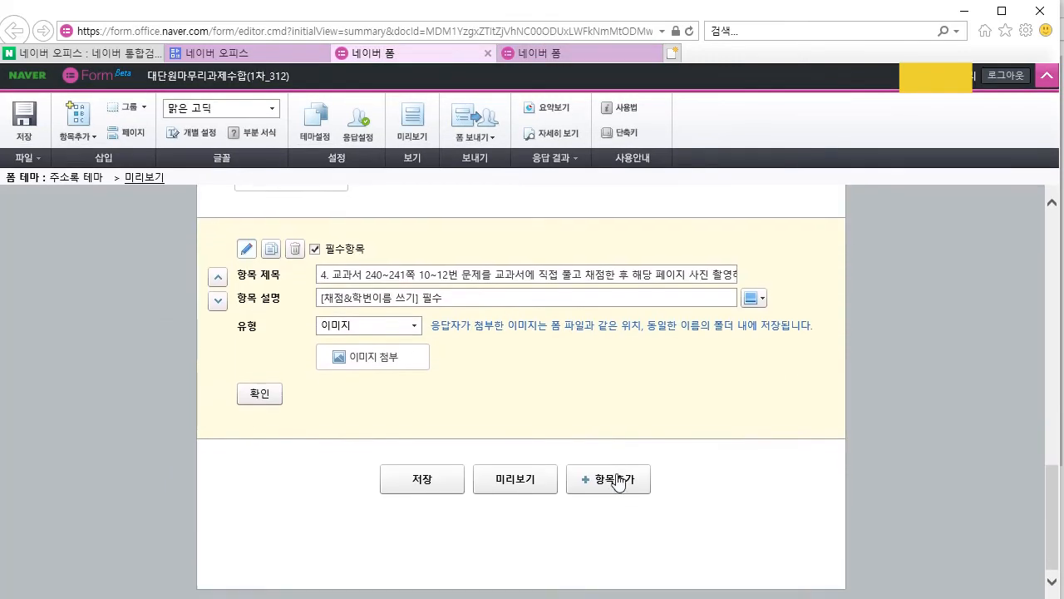
{"action": "triple_click", "coordinate": [496, 268]}
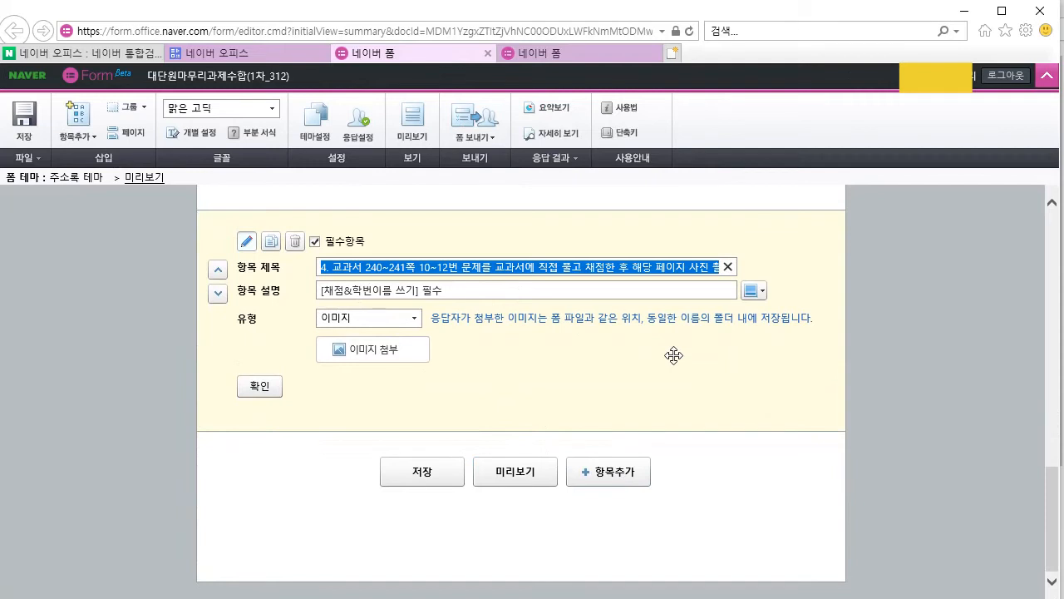
{"action": "key", "text": "ctrl+Tab"}
{"action": "left_click", "coordinate": [538, 408]}
{"action": "key", "text": "ctrl+v"}
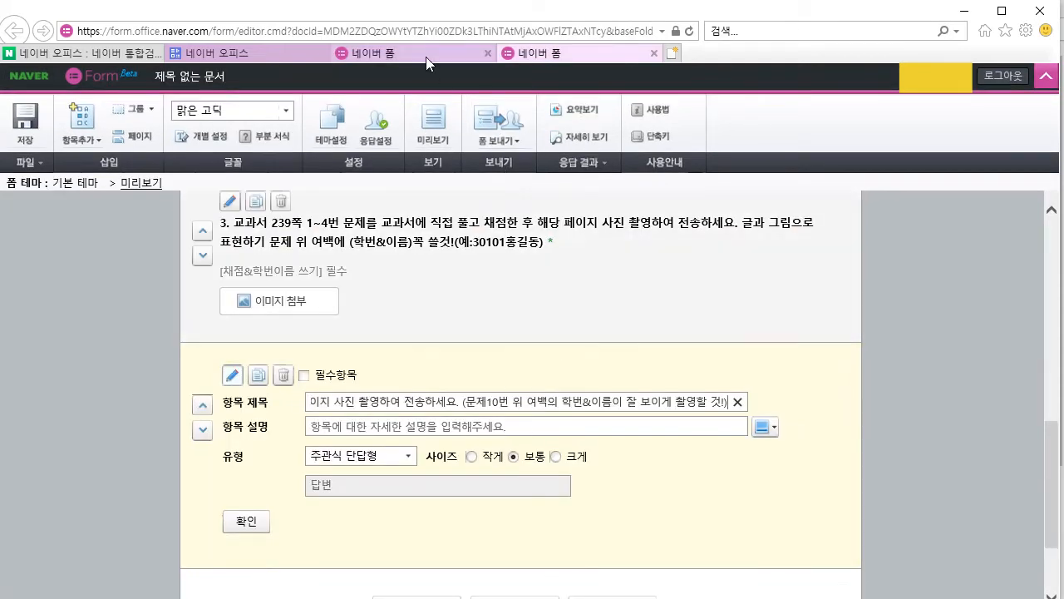
Copy the description [채점&학번이름 쓰기] 필수 of question 4 from the existing form into the new form's fourth item
{"action": "left_click", "coordinate": [425, 55]}
{"action": "key", "text": "Tab"}
{"action": "key", "text": "ctrl+c"}
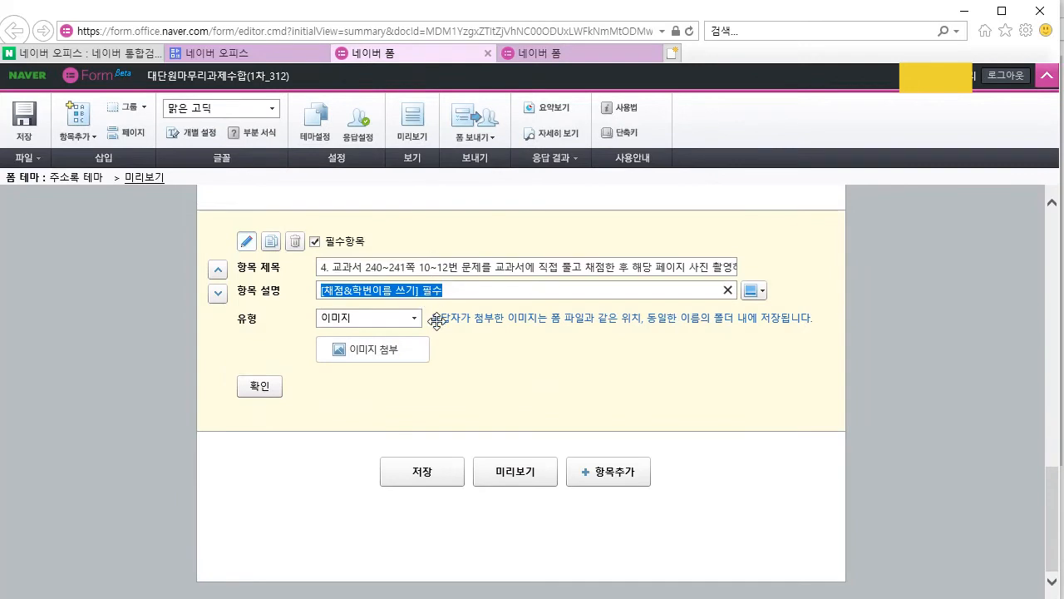
{"action": "left_click", "coordinate": [588, 49]}
{"action": "left_click", "coordinate": [557, 428]}
{"action": "key", "text": "ctrl+v"}
Set the fourth item's type to 이미지 and mark the item as required
{"action": "left_click", "coordinate": [402, 456]}
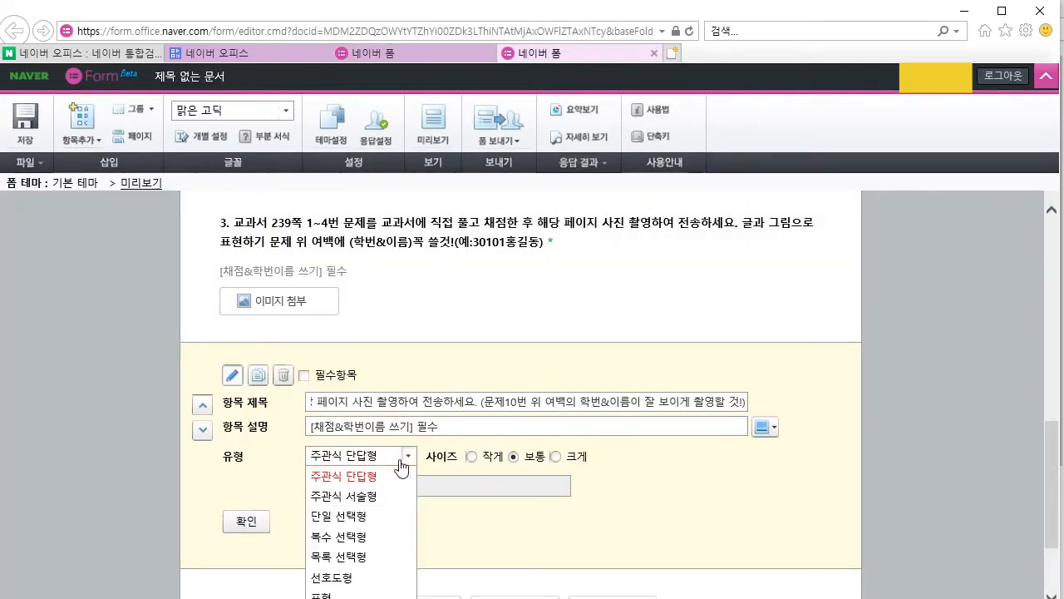
{"action": "scroll", "coordinate": [394, 487], "scroll_direction": "down", "scroll_amount": 2}
{"action": "left_click", "coordinate": [367, 576]}
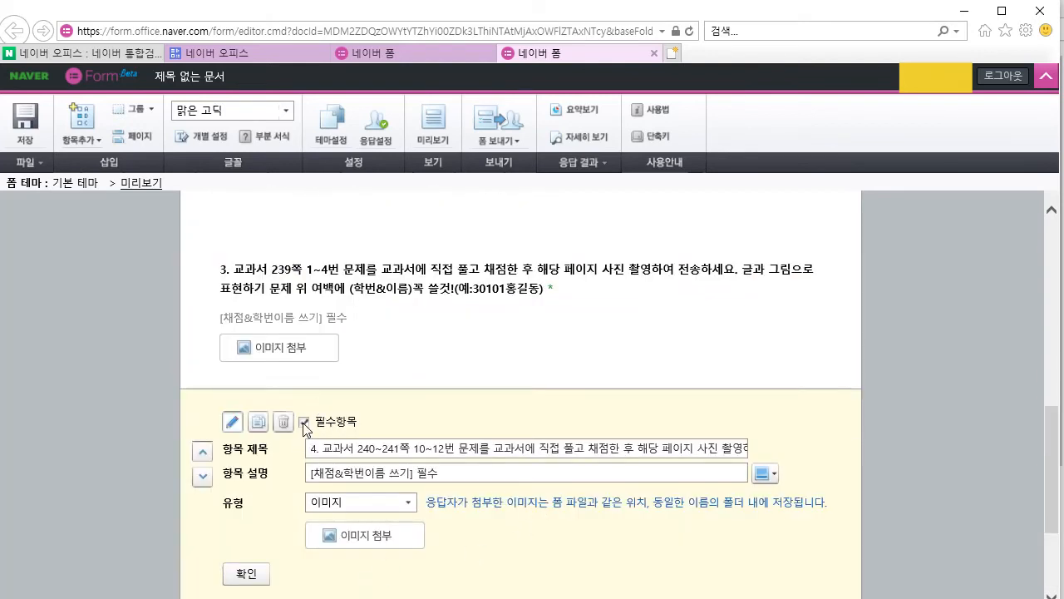
Confirm the fourth item and save the new form as 대단원마무리과제수합(1차_314)
{"action": "scroll", "coordinate": [582, 545], "scroll_direction": "down", "scroll_amount": 1}
{"action": "left_click", "coordinate": [250, 514]}
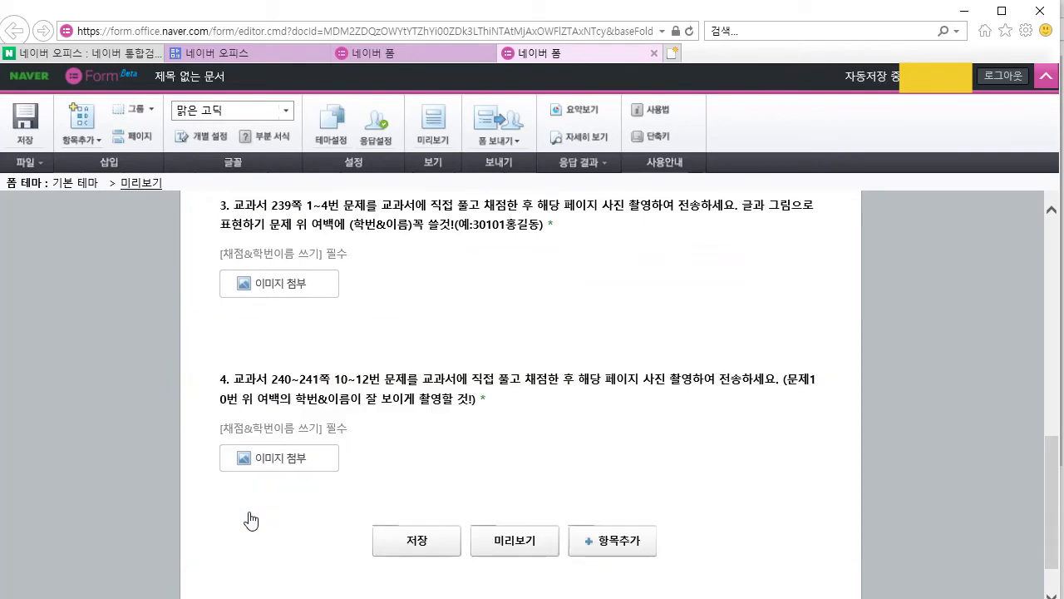
{"action": "scroll", "coordinate": [723, 506], "scroll_direction": "down", "scroll_amount": 1}
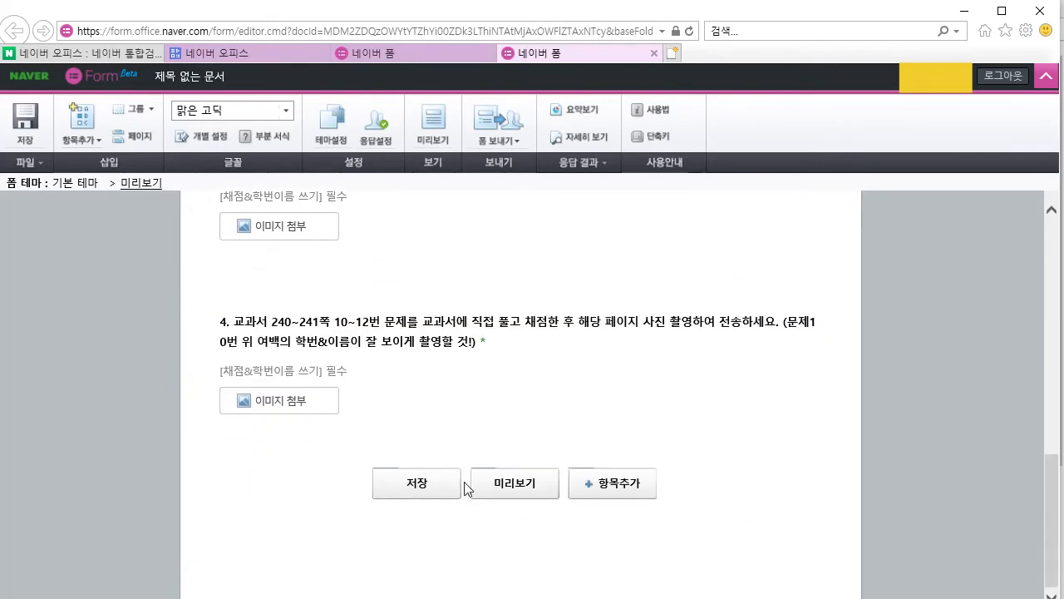
{"action": "left_click", "coordinate": [417, 483]}
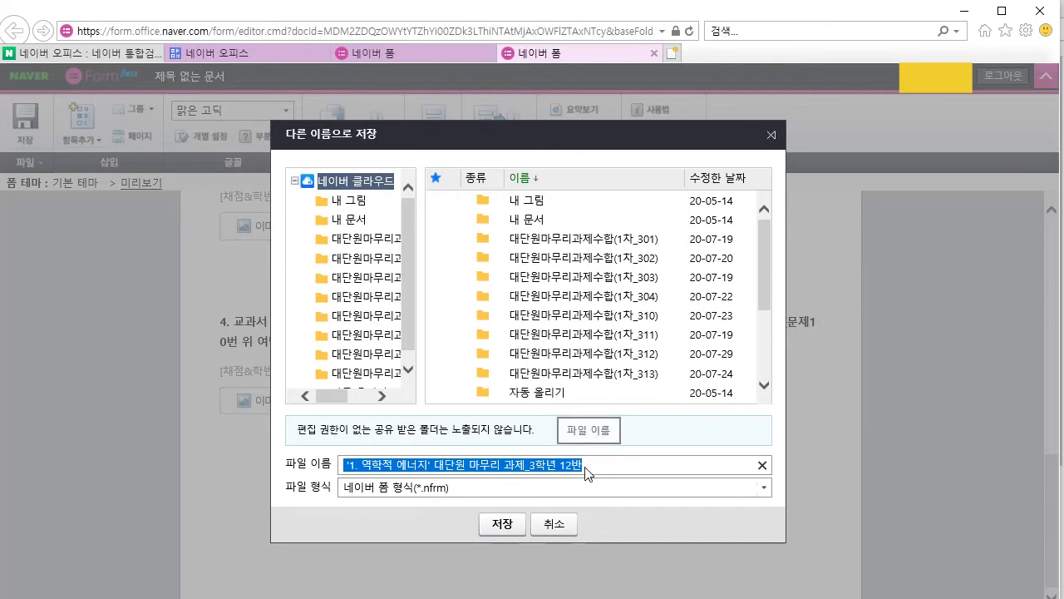
{"action": "left_click", "coordinate": [488, 468]}
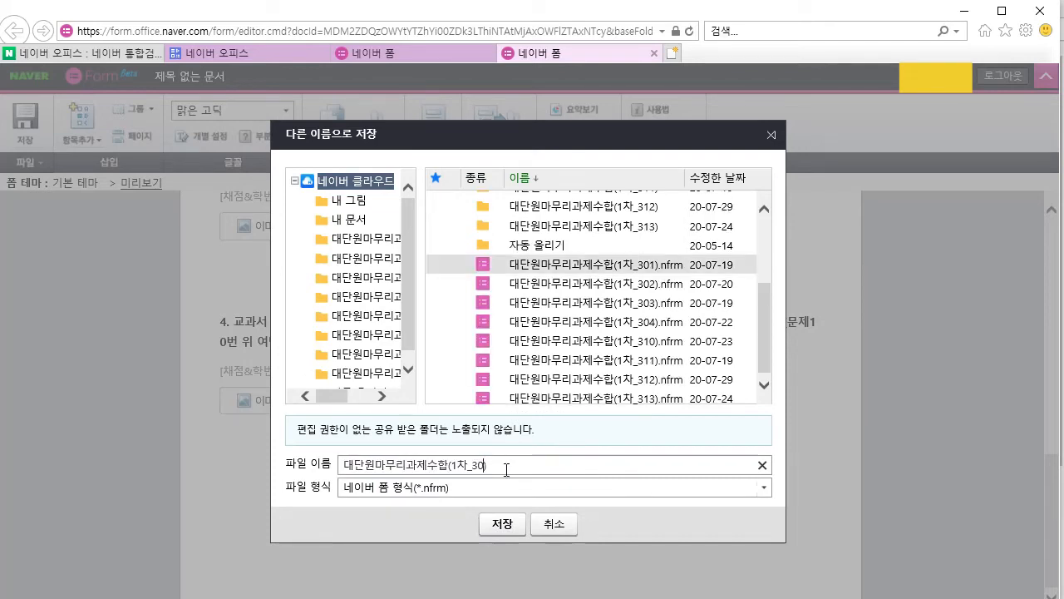
{"action": "type", "text": "4"}
{"action": "left_click", "coordinate": [504, 526]}
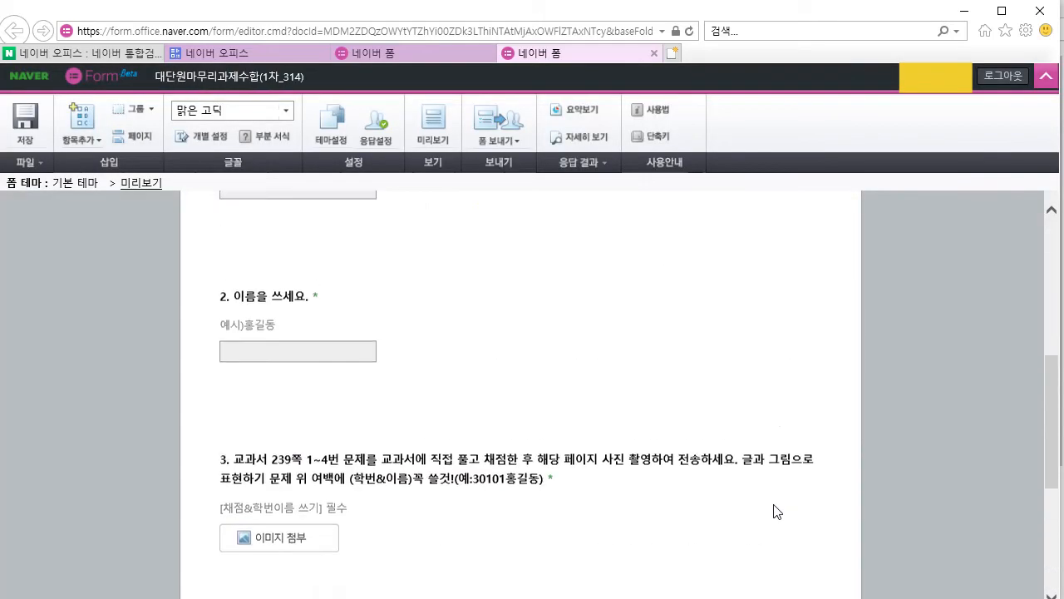
Open 대단원마무리과제수합(1차_314).nfrm from the recent documents in Naver Office, return it to editing mode and review its contents
{"action": "left_click", "coordinate": [267, 58]}
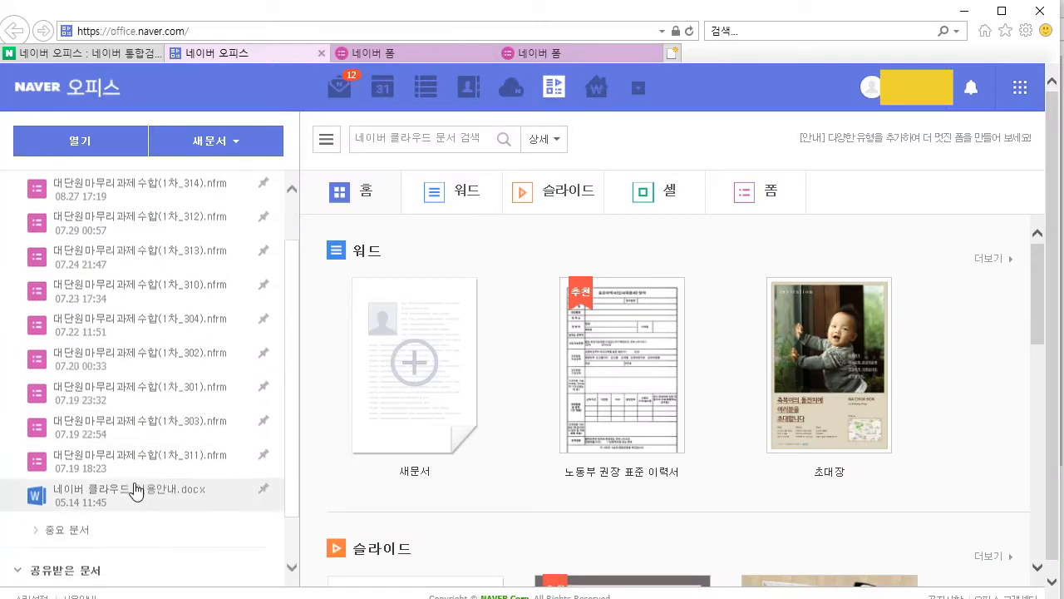
{"action": "left_click", "coordinate": [174, 193]}
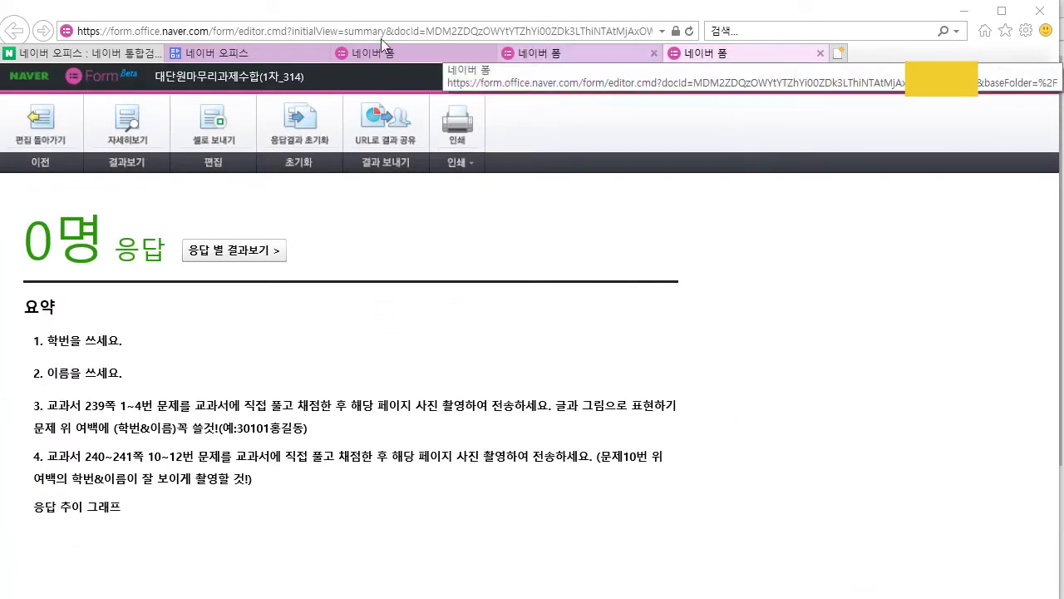
{"action": "left_click", "coordinate": [212, 52]}
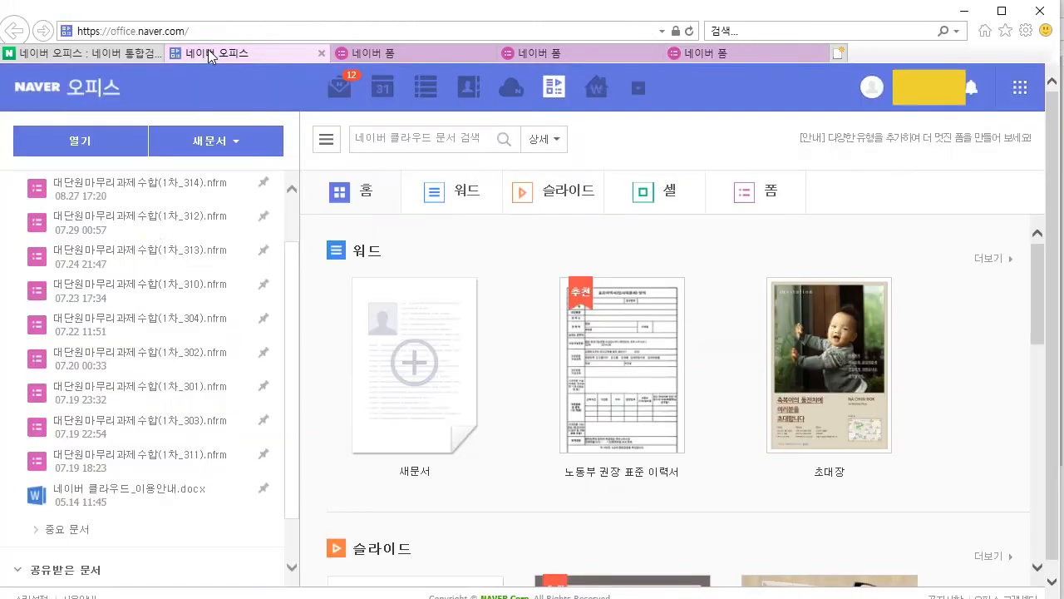
{"action": "left_click", "coordinate": [181, 192]}
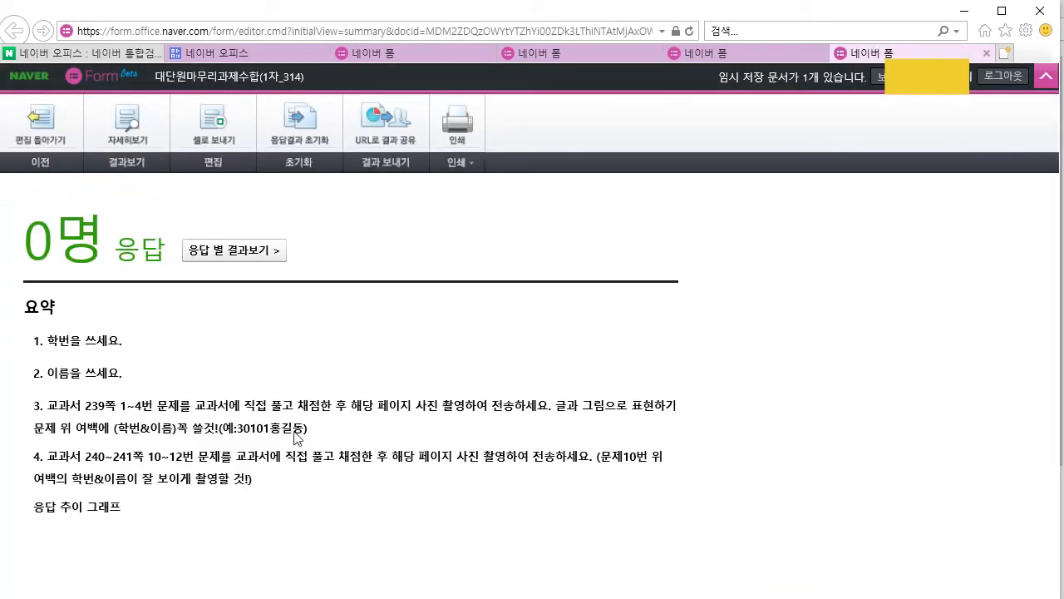
{"action": "left_click", "coordinate": [59, 140]}
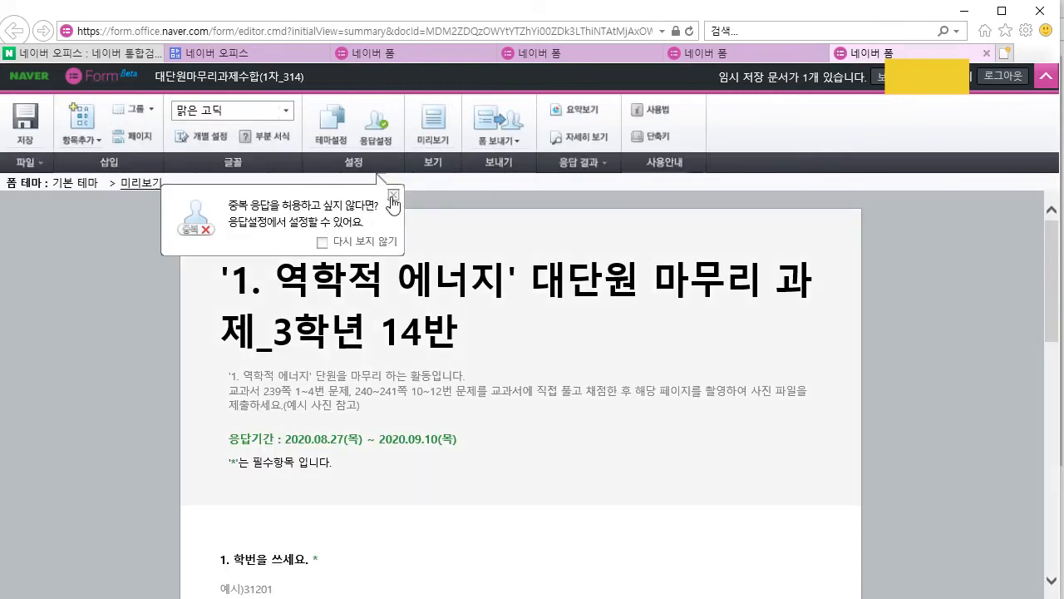
{"action": "left_click", "coordinate": [393, 196]}
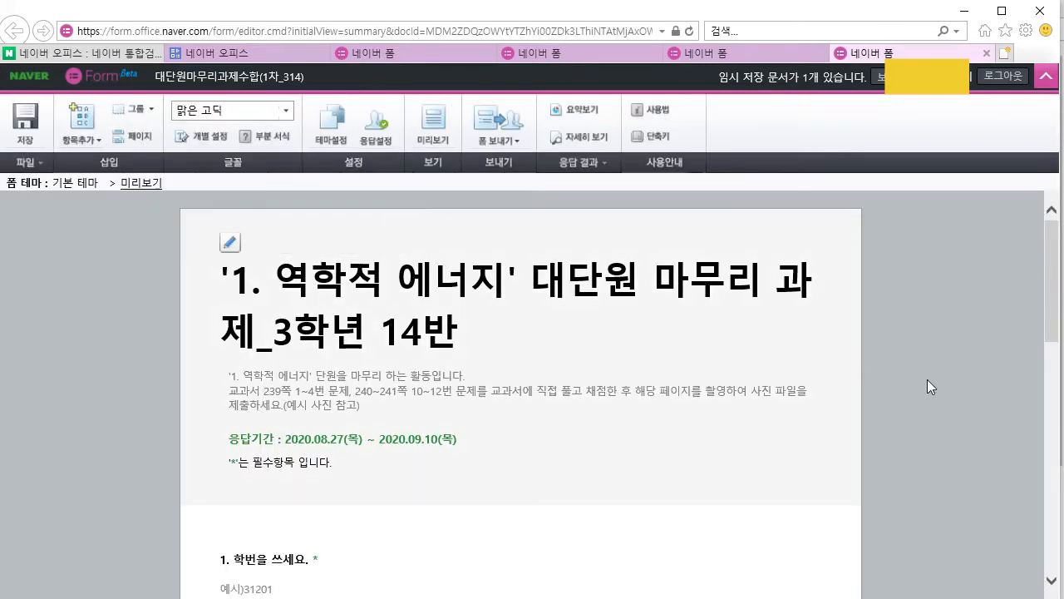
{"action": "scroll", "coordinate": [927, 387], "scroll_direction": "down", "scroll_amount": 10}
{"action": "scroll", "coordinate": [926, 413], "scroll_direction": "up", "scroll_amount": 10}
Copy the form's sharing URL and allow the web page to access the clipboard
{"action": "left_click", "coordinate": [501, 124]}
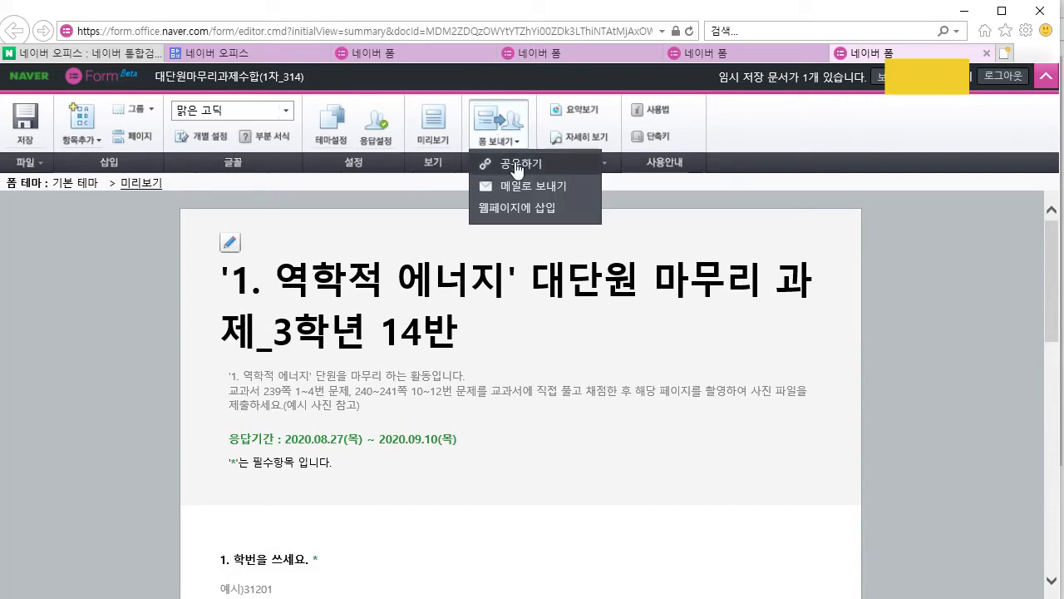
{"action": "left_click", "coordinate": [517, 167]}
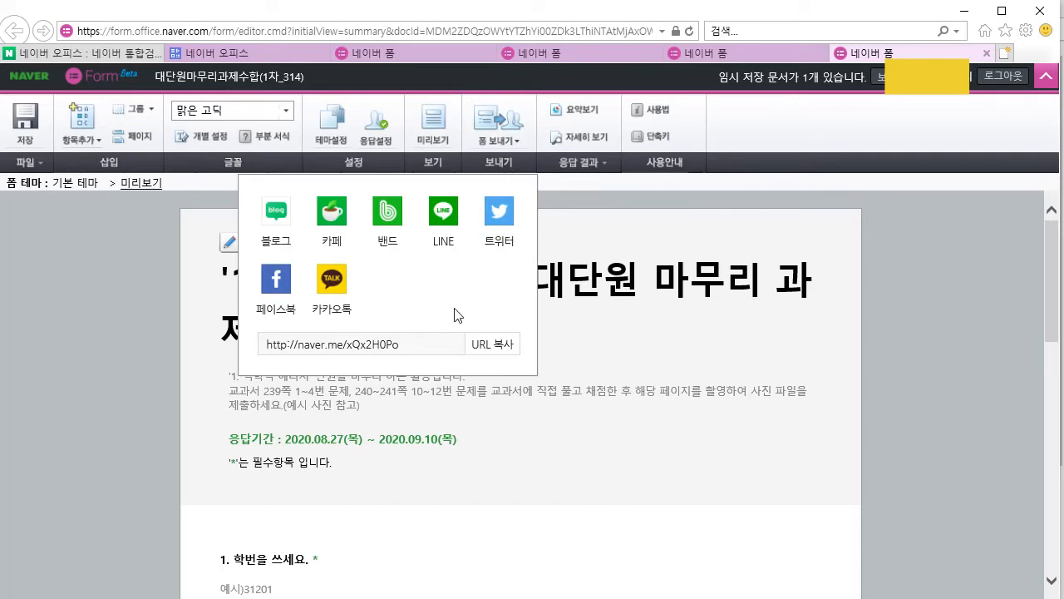
{"action": "left_click", "coordinate": [353, 351]}
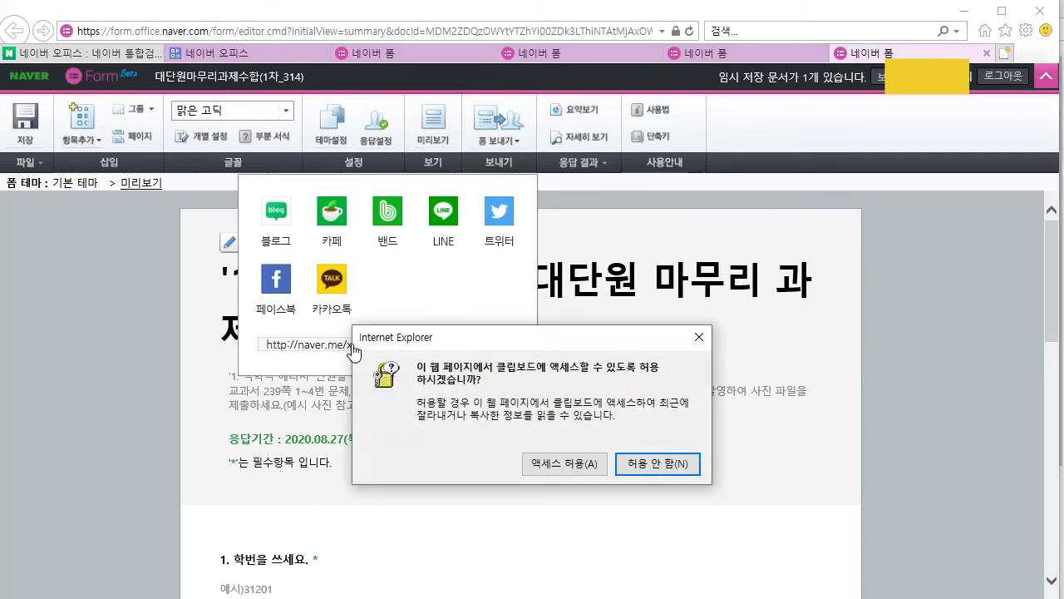
{"action": "left_click", "coordinate": [556, 465]}
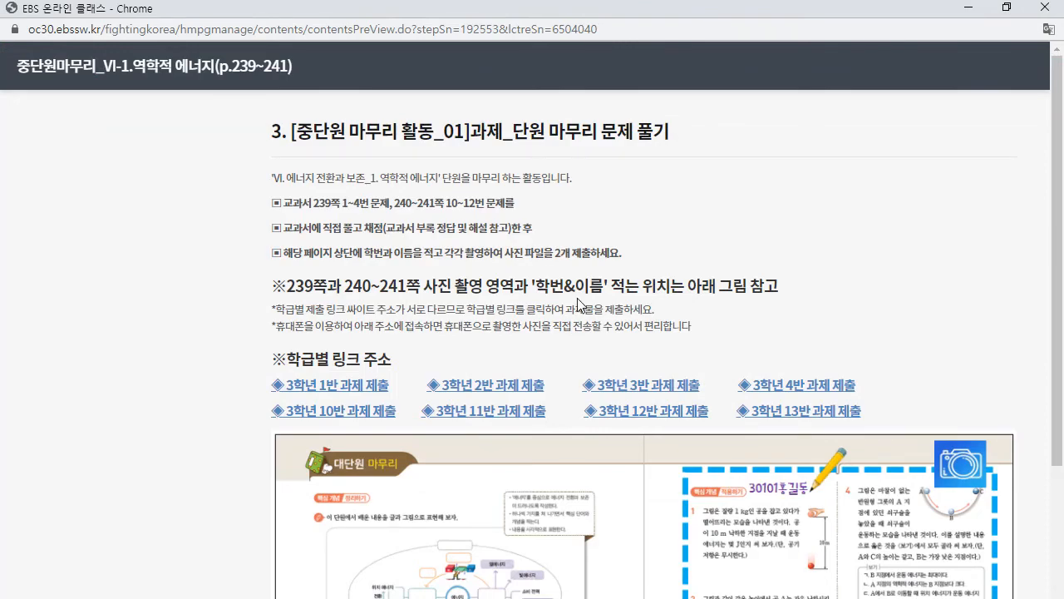
In the EBS 온라인 클래스 lecture editor, examine the form address behind the 3학년 10반 과제 제출 link in the introduction text
{"action": "left_click", "coordinate": [1042, 9]}
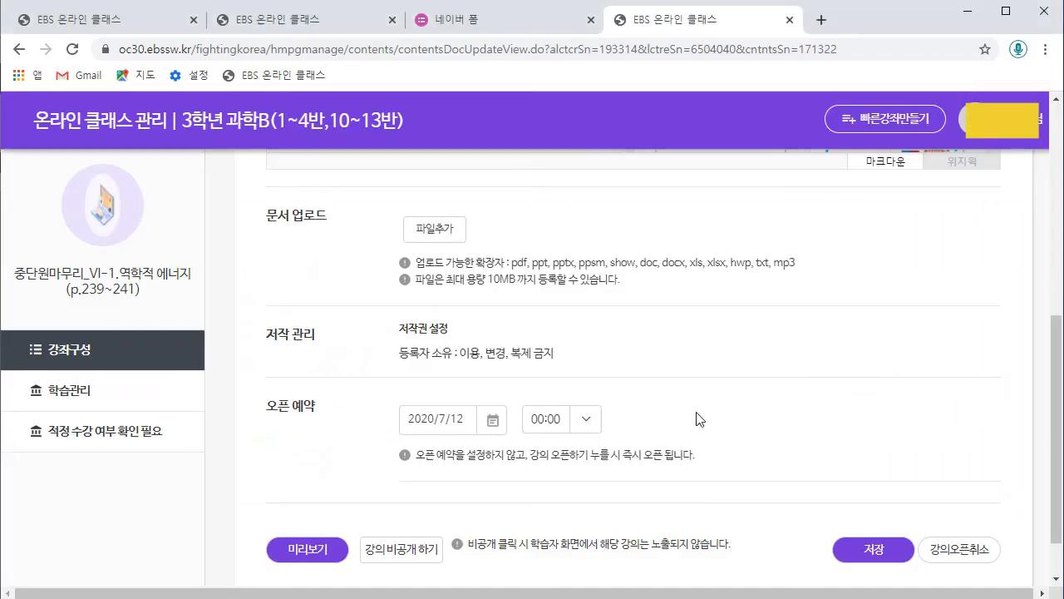
{"action": "scroll", "coordinate": [661, 342], "scroll_direction": "up", "scroll_amount": 6}
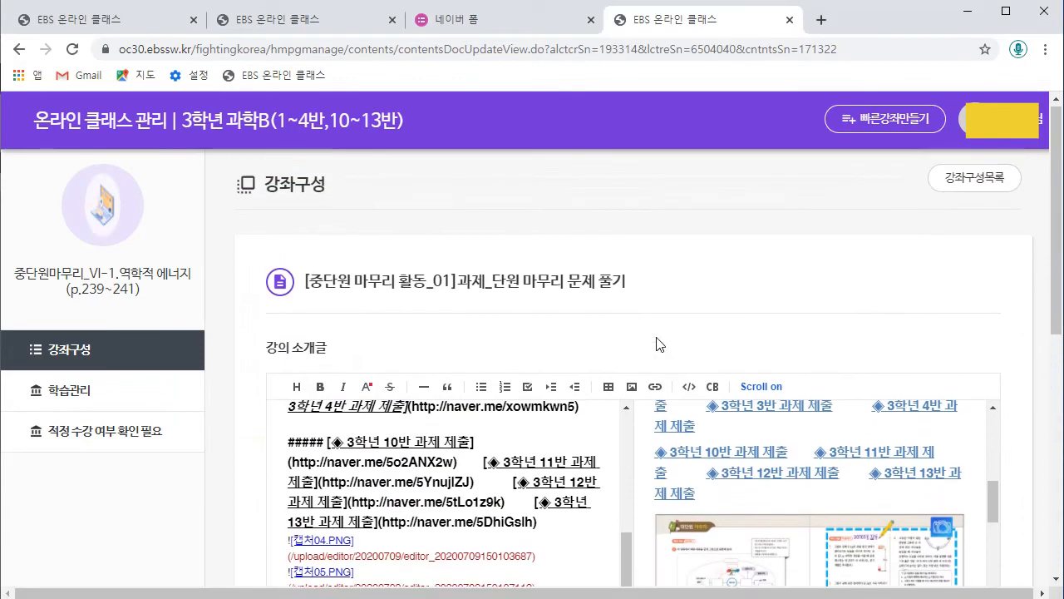
{"action": "left_click", "coordinate": [408, 466]}
{"action": "left_click_drag", "start_coordinate": [296, 469], "coordinate": [449, 460]}
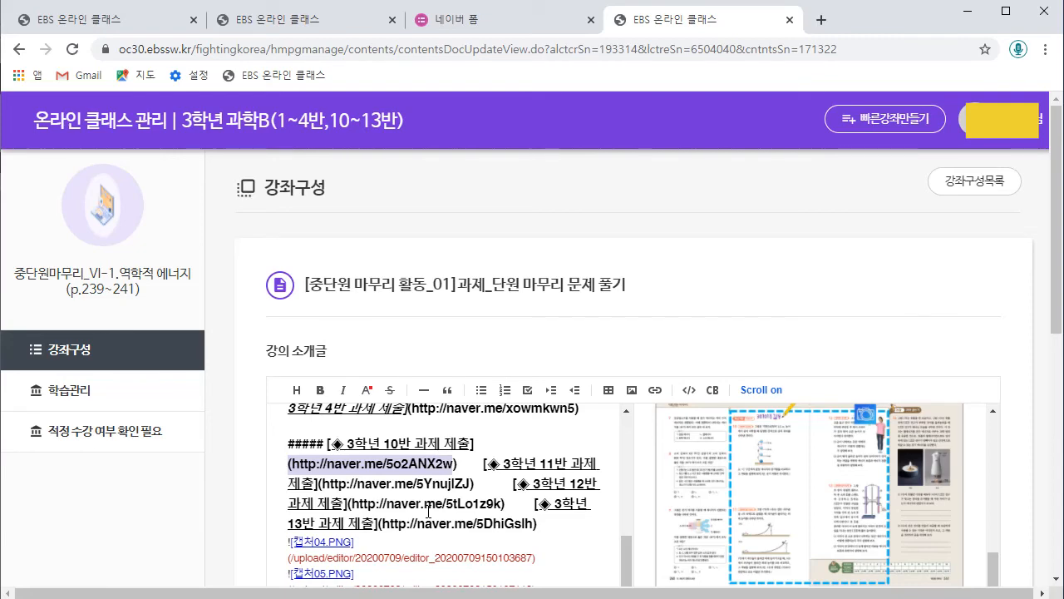
{"action": "left_click", "coordinate": [427, 509]}
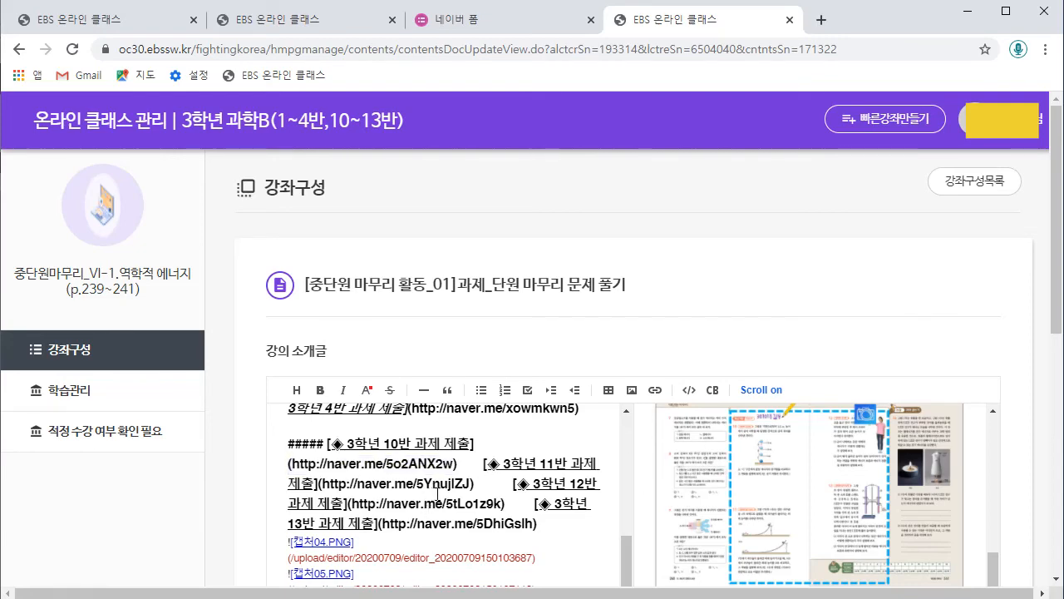
Preview the lecture to check how the class submission links look, and close the preview
{"action": "scroll", "coordinate": [438, 493], "scroll_direction": "down", "scroll_amount": 7}
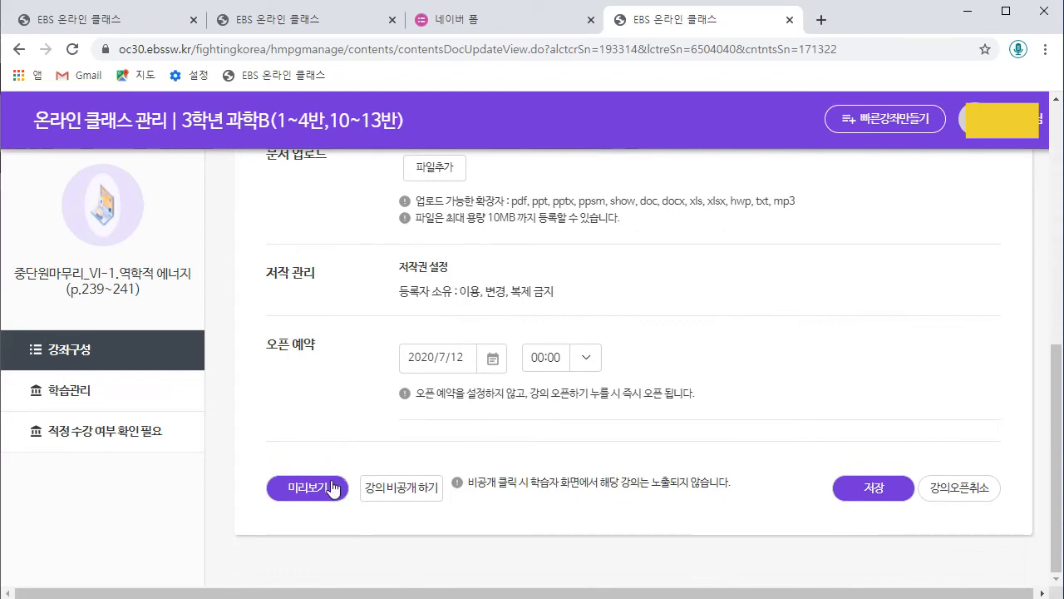
{"action": "left_click", "coordinate": [332, 488]}
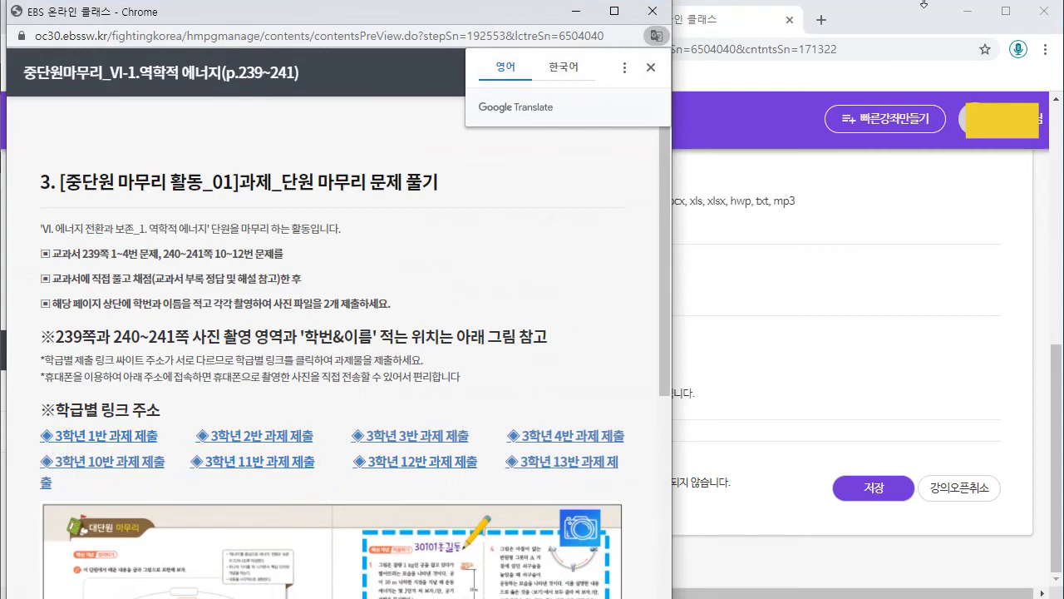
{"action": "left_click", "coordinate": [651, 12]}
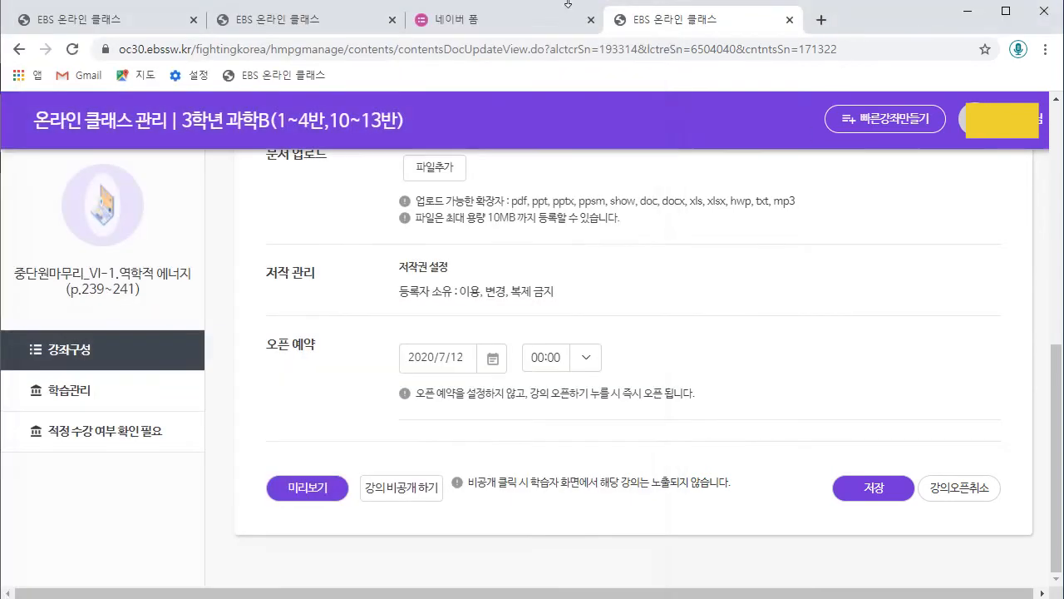
Switch to Naver Office, open 대단원마무리과제수합(1차_301).nfrm from the recent documents and return it to editing mode
{"action": "left_click", "coordinate": [501, 31]}
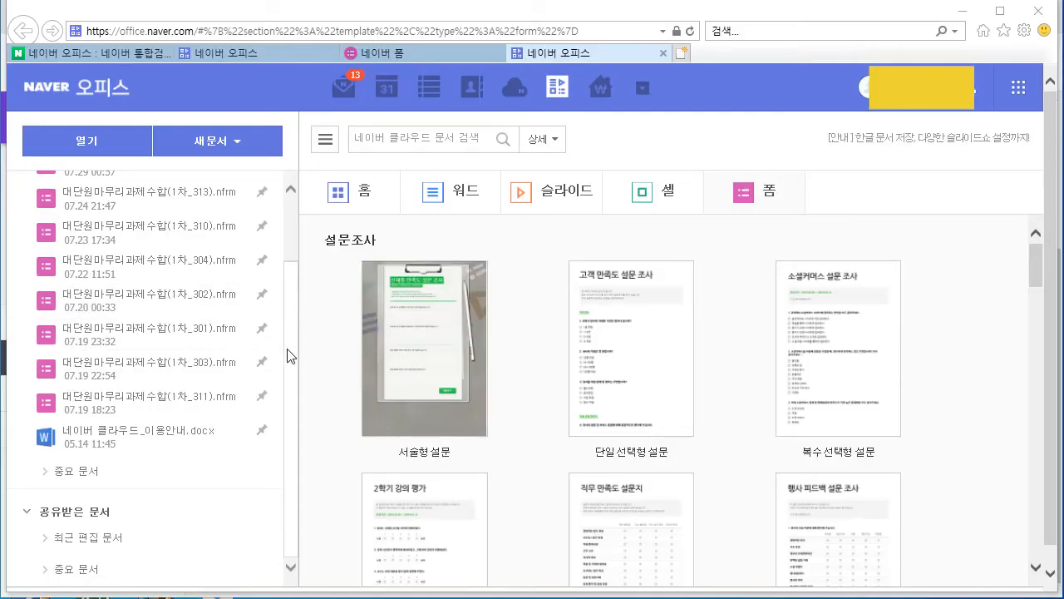
{"action": "scroll", "coordinate": [285, 352], "scroll_direction": "up", "scroll_amount": 2}
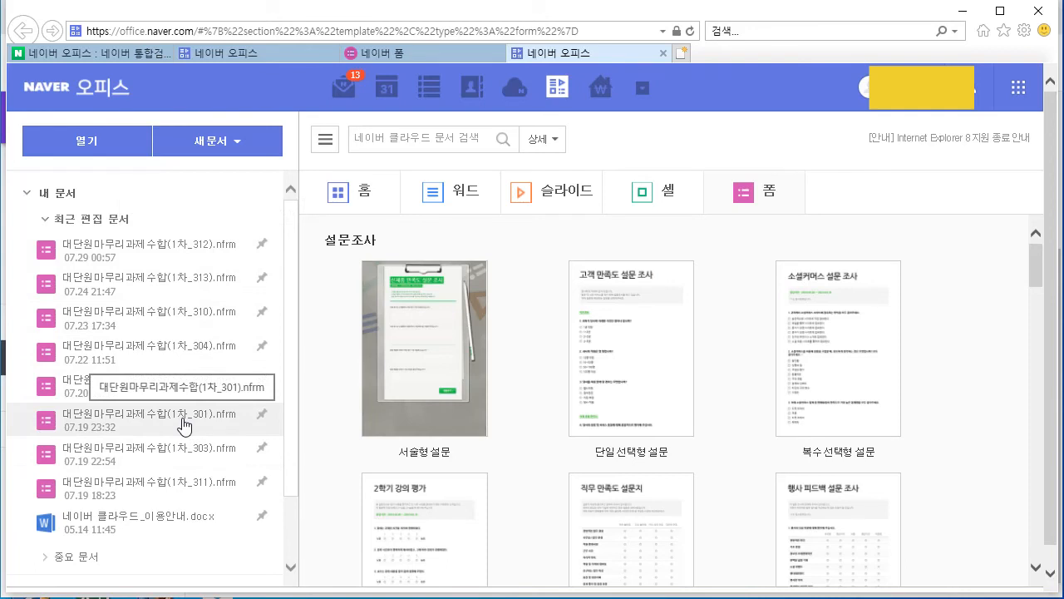
{"action": "left_click", "coordinate": [184, 425]}
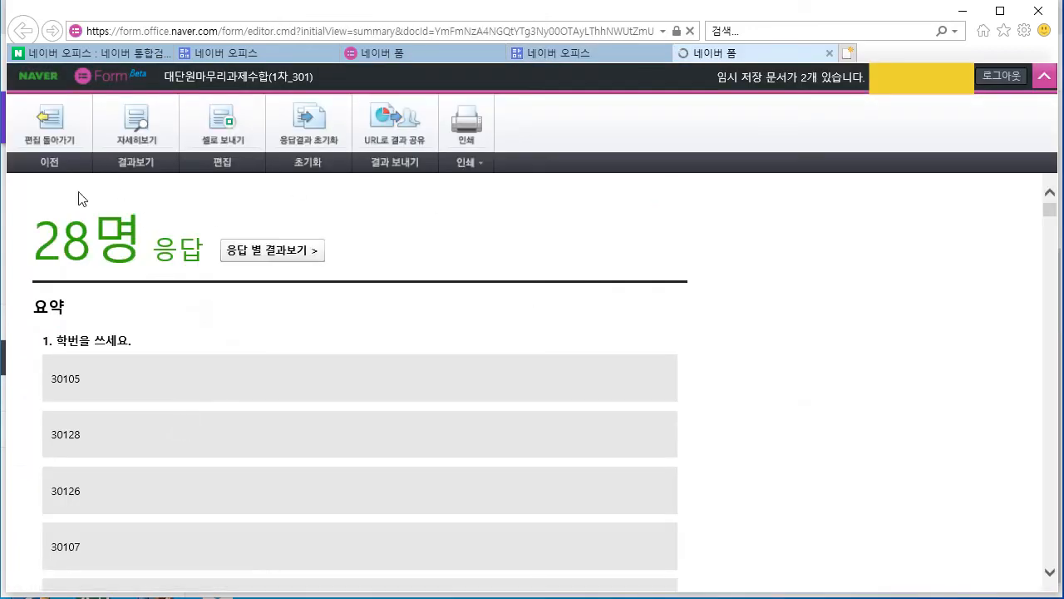
{"action": "left_click", "coordinate": [62, 125]}
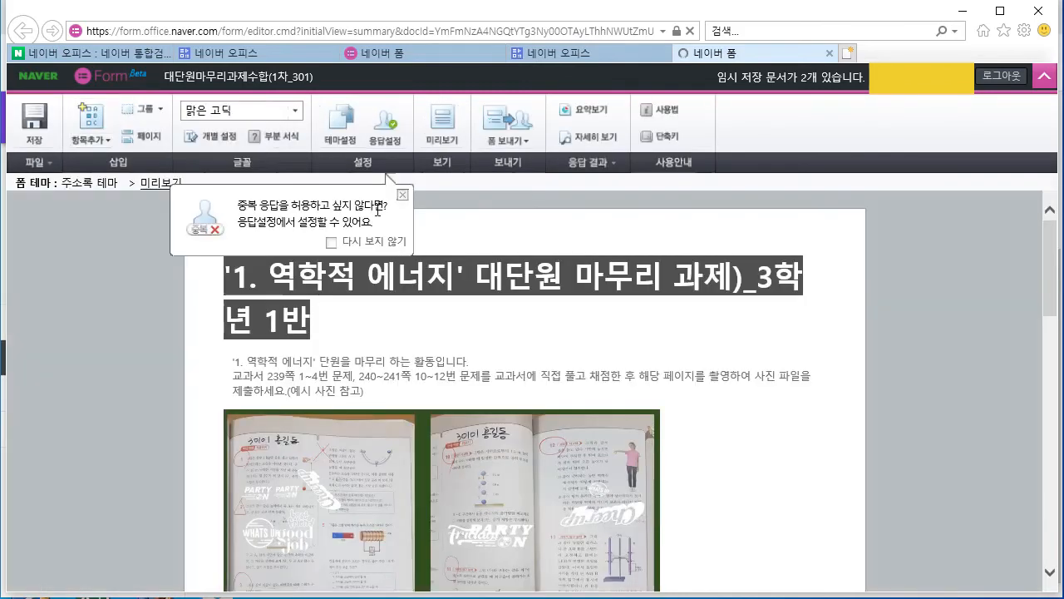
Change the class in the form's title to 3학년 14반
{"action": "left_click", "coordinate": [290, 325]}
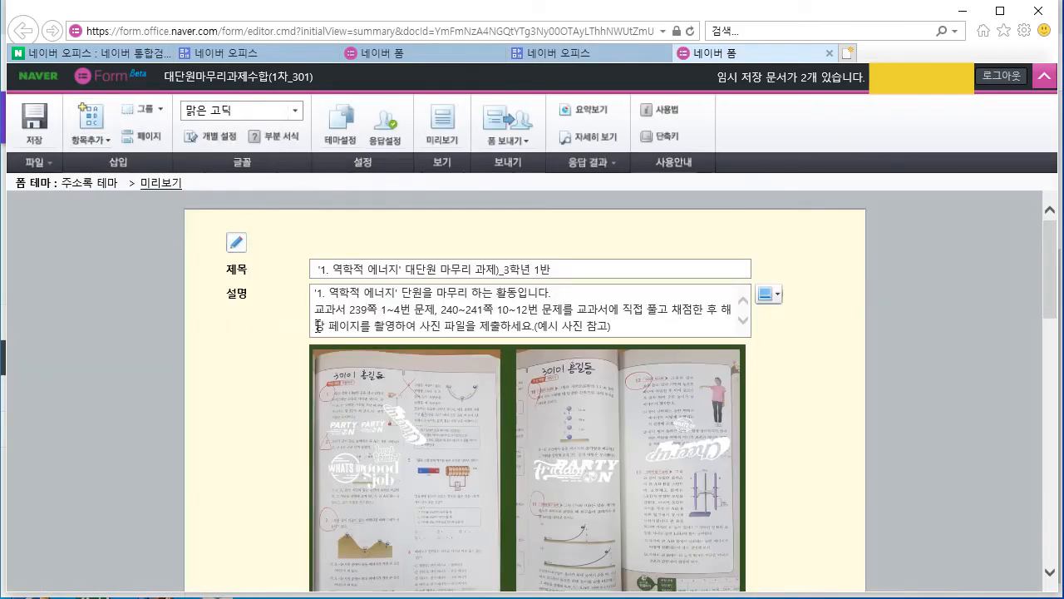
{"action": "left_click", "coordinate": [545, 275]}
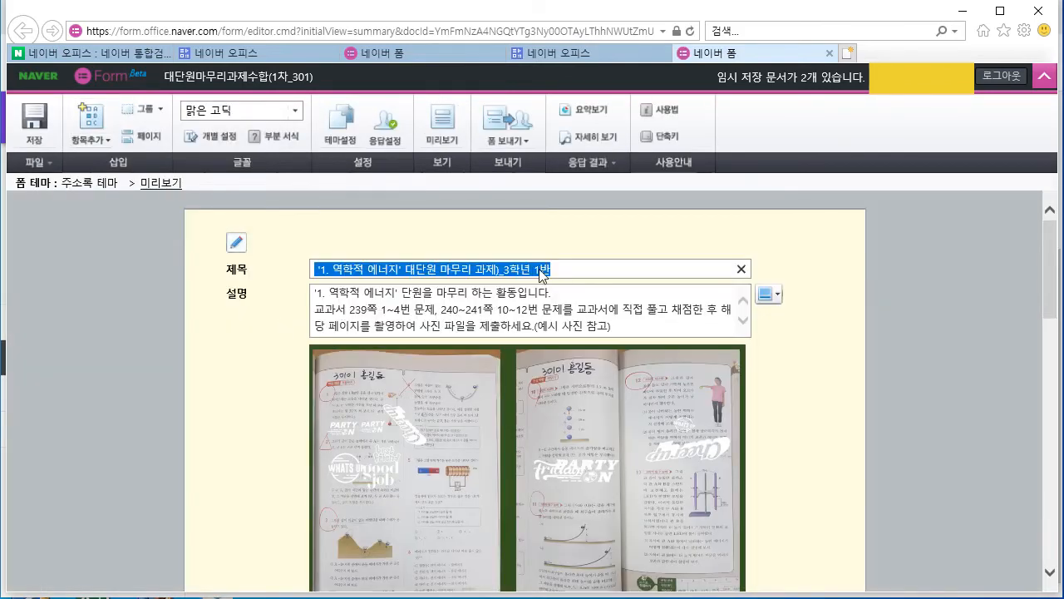
{"action": "left_click", "coordinate": [542, 268]}
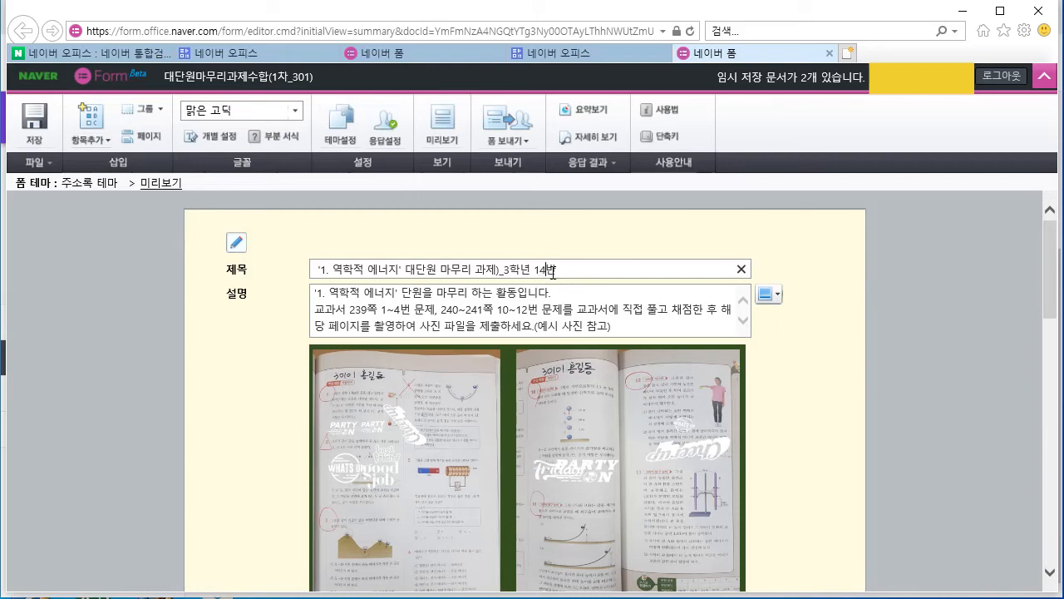
Try to save a copy of the form under the new name 대단원마무리과제수합(1차_314) and review its questions
{"action": "left_click", "coordinate": [44, 165]}
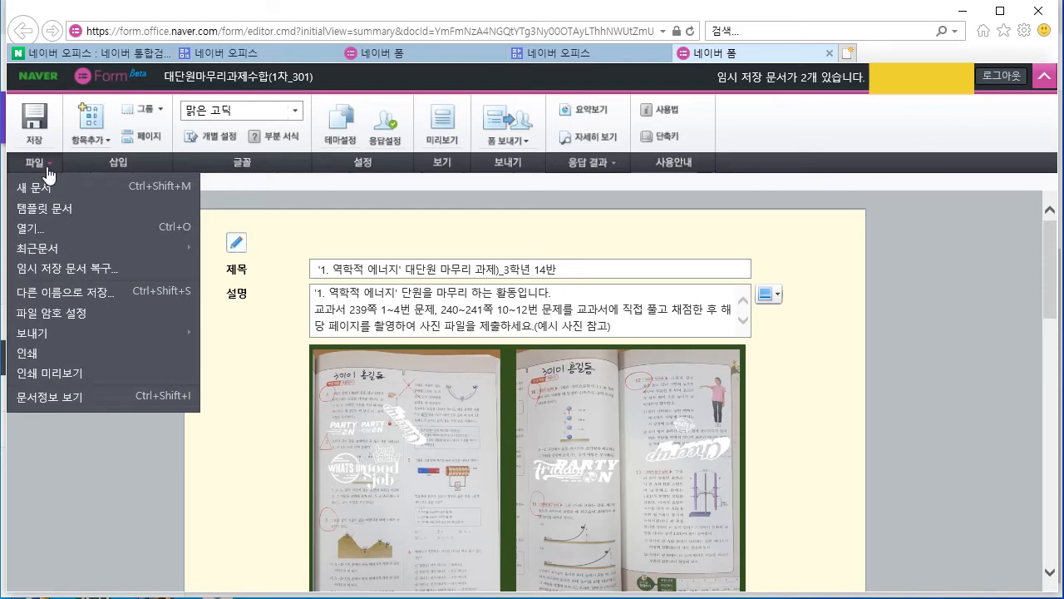
{"action": "left_click", "coordinate": [42, 292]}
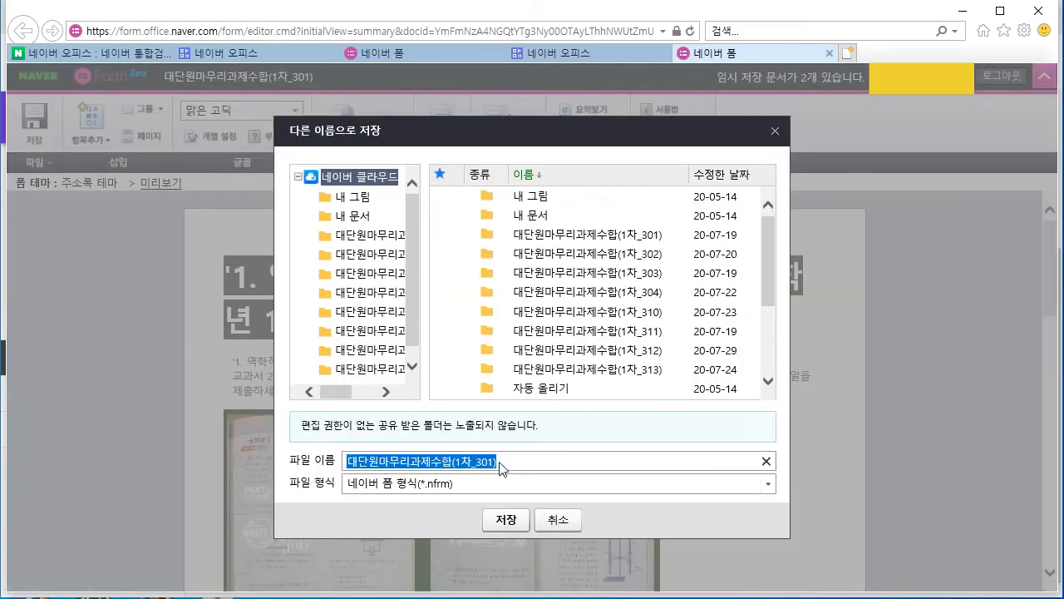
{"action": "left_click_drag", "start_coordinate": [768, 284], "coordinate": [768, 349]}
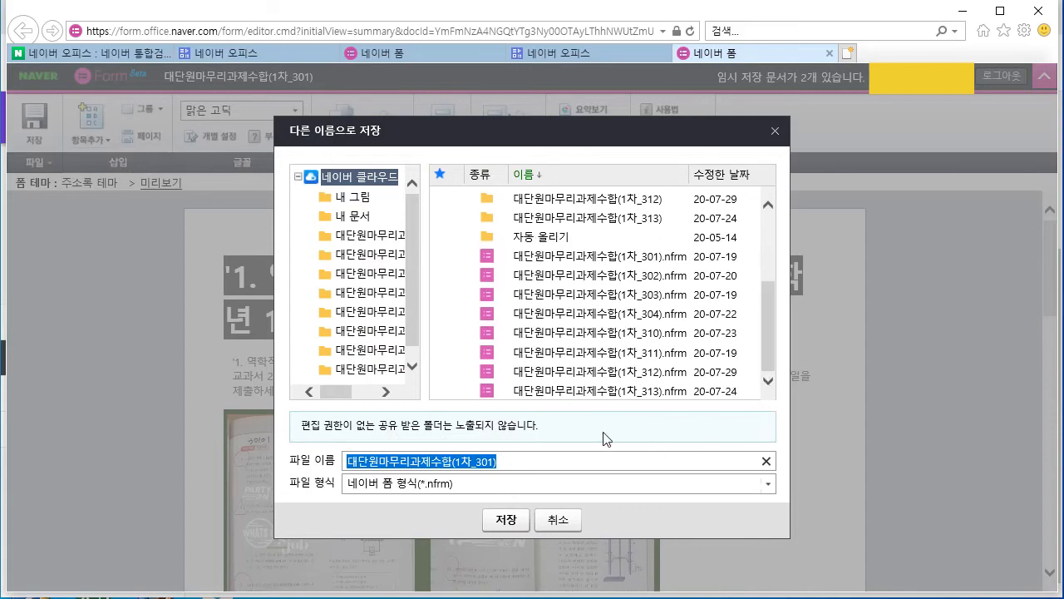
{"action": "left_click", "coordinate": [496, 463]}
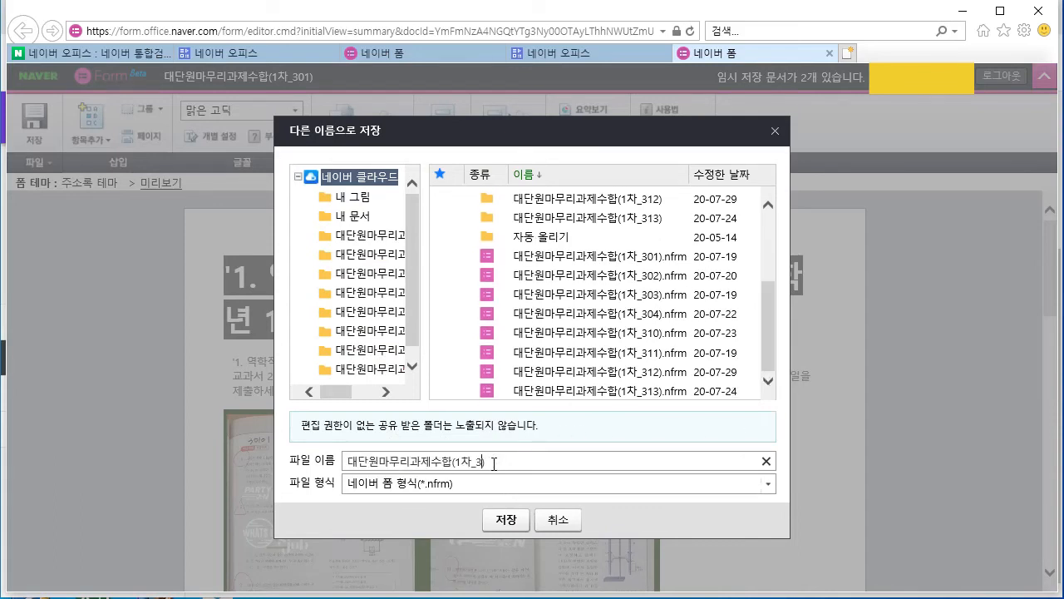
{"action": "type", "text": "14"}
{"action": "left_click", "coordinate": [507, 520]}
{"action": "scroll", "coordinate": [919, 379], "scroll_direction": "down", "scroll_amount": 1}
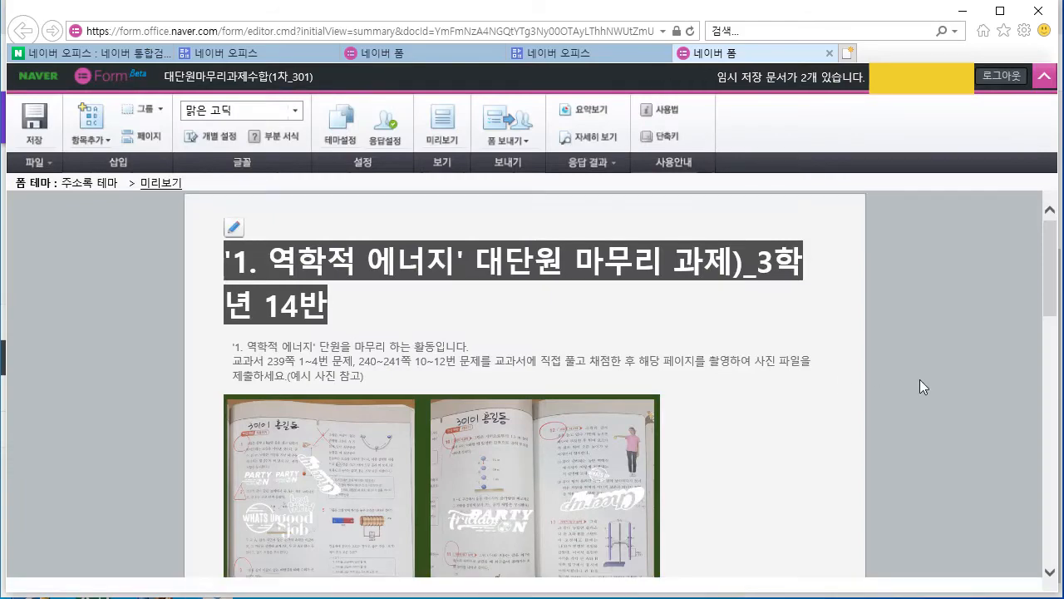
{"action": "scroll", "coordinate": [920, 381], "scroll_direction": "down", "scroll_amount": 7}
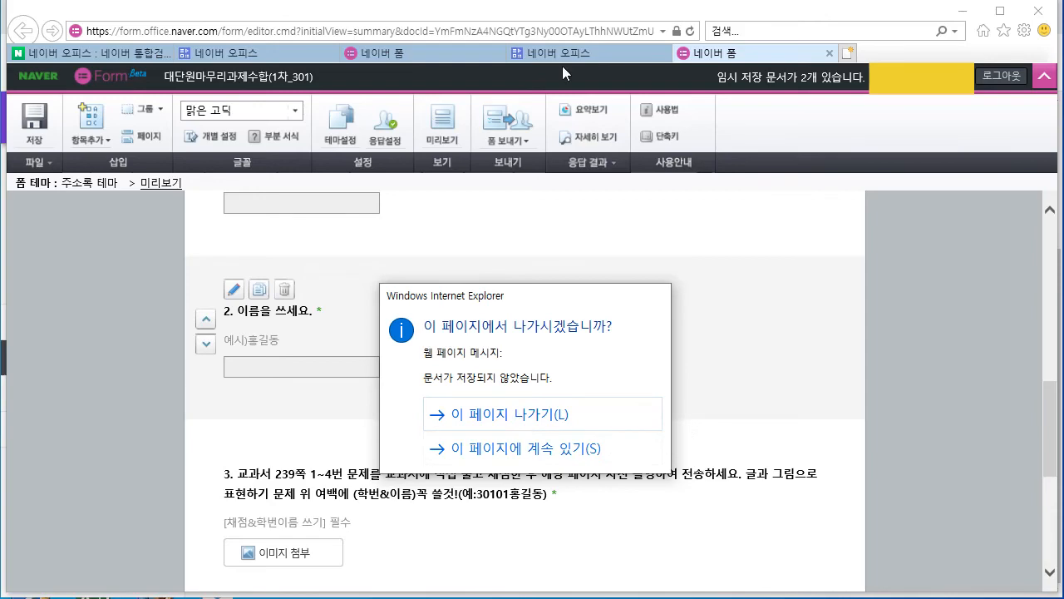
Refresh the Naver Office recent documents, open 대단원마무리과제수합(1차_314).nfrm and return it to editing mode
{"action": "left_click", "coordinate": [518, 448]}
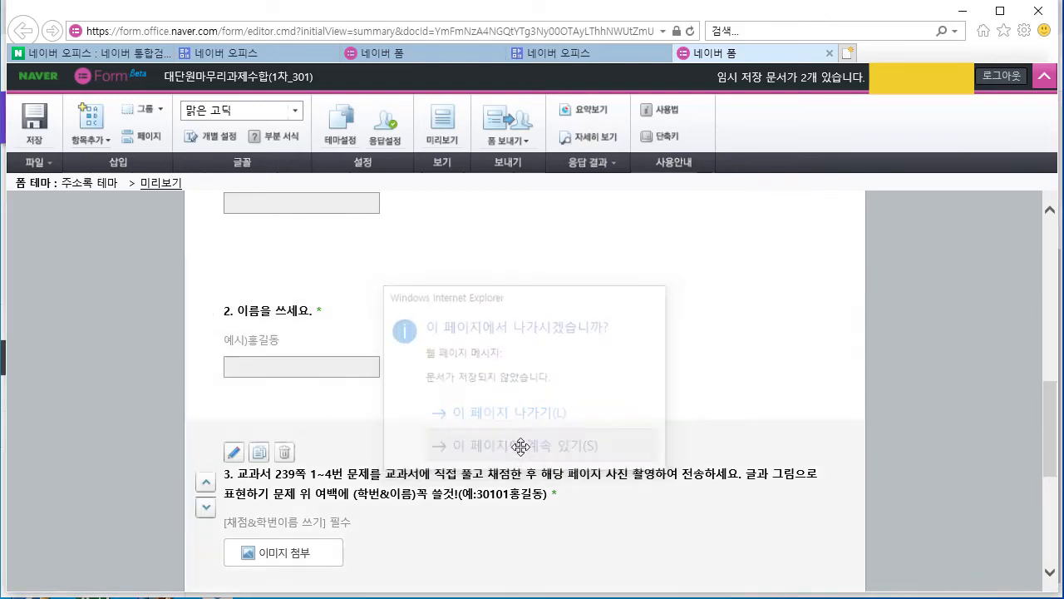
{"action": "left_click", "coordinate": [599, 55]}
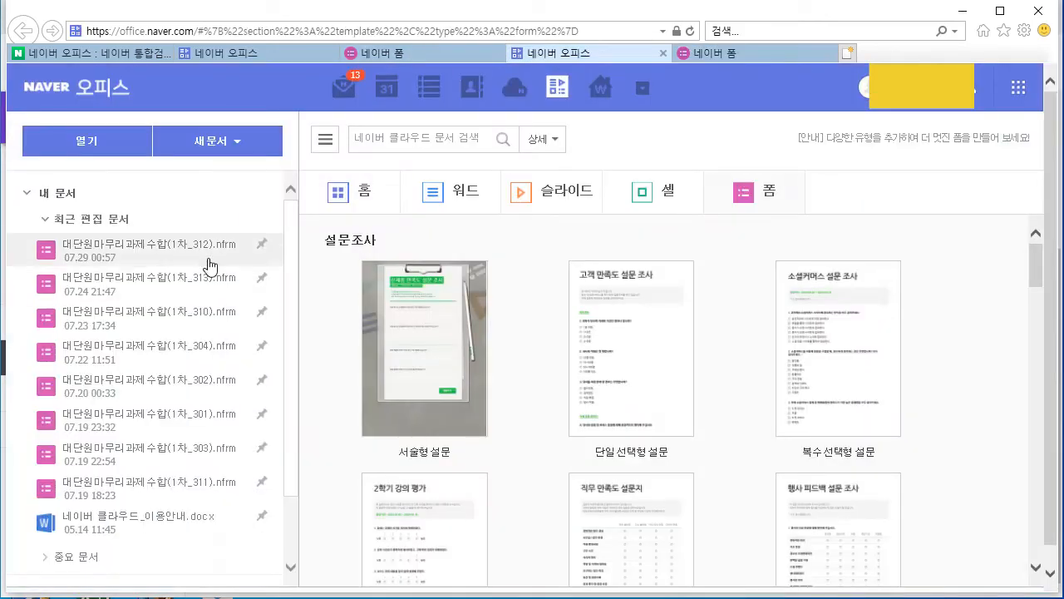
{"action": "left_click", "coordinate": [121, 89]}
{"action": "left_click_drag", "start_coordinate": [227, 256], "coordinate": [345, 263]}
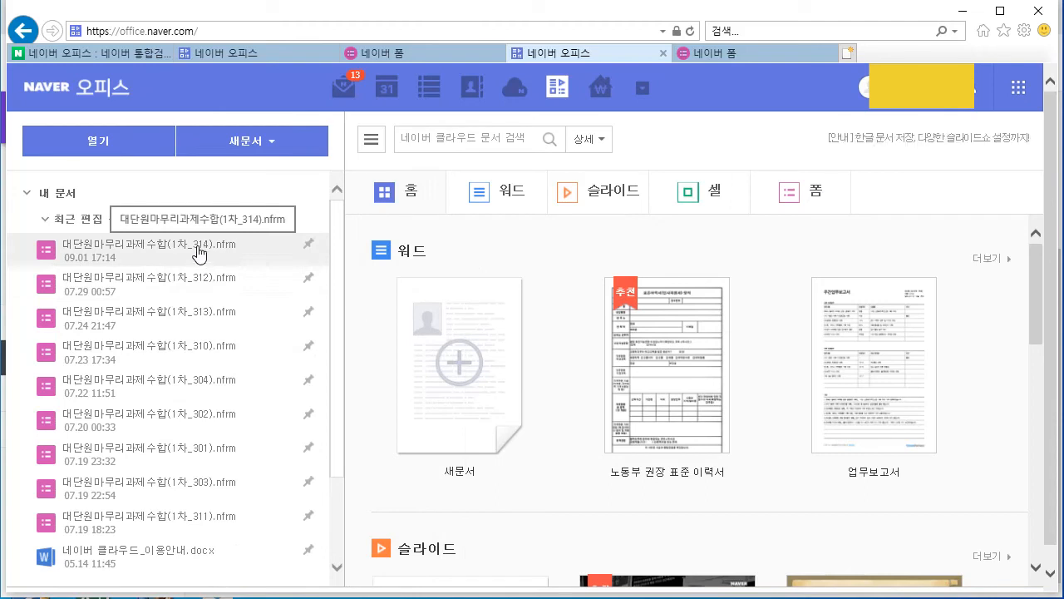
{"action": "left_click", "coordinate": [198, 253]}
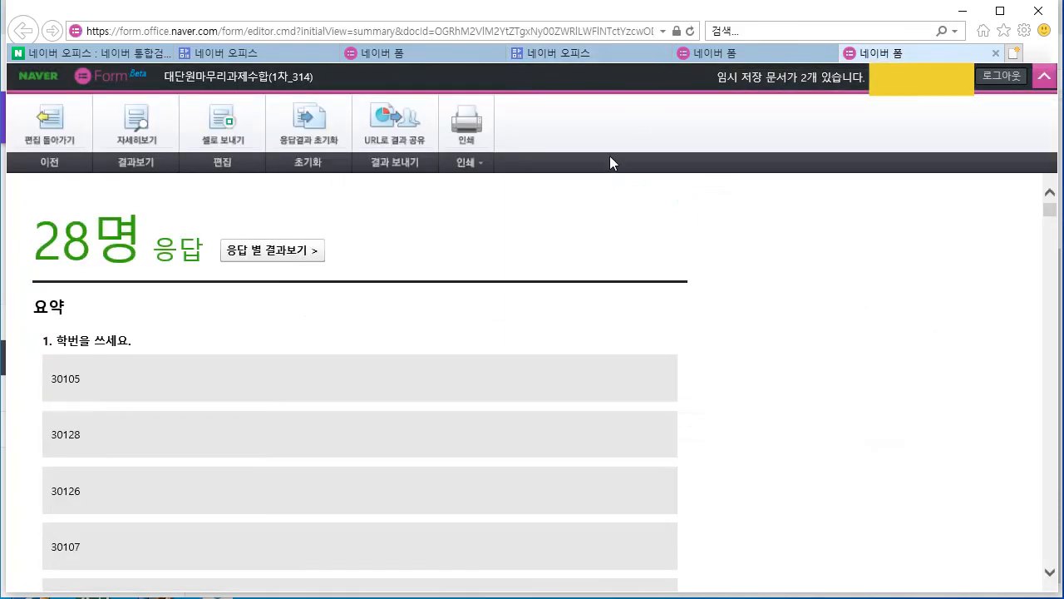
{"action": "left_click", "coordinate": [51, 127]}
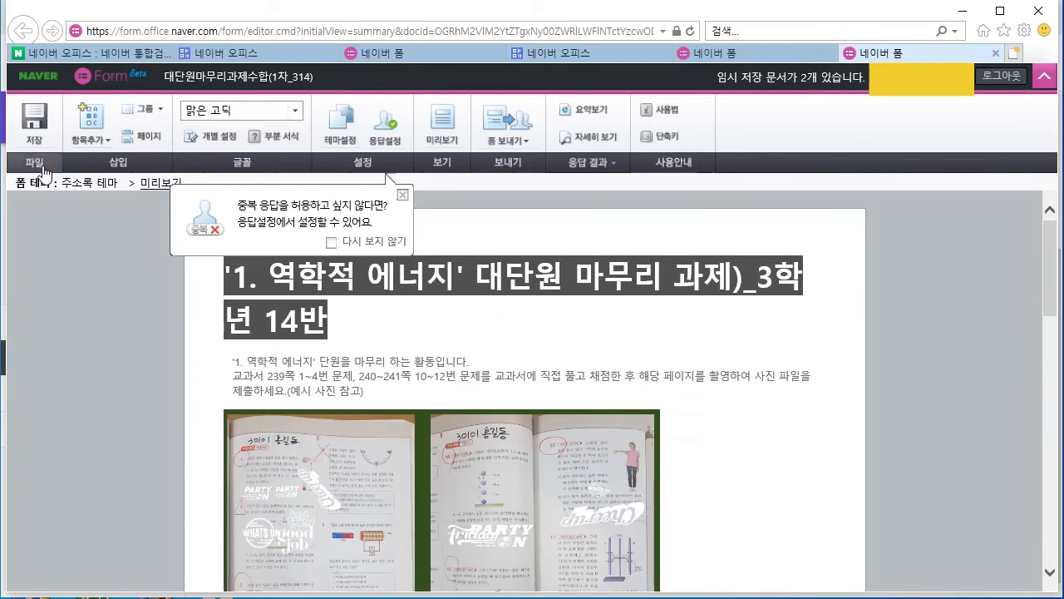
Change the class in the form's title to 3학년 15반
{"action": "left_click", "coordinate": [292, 314]}
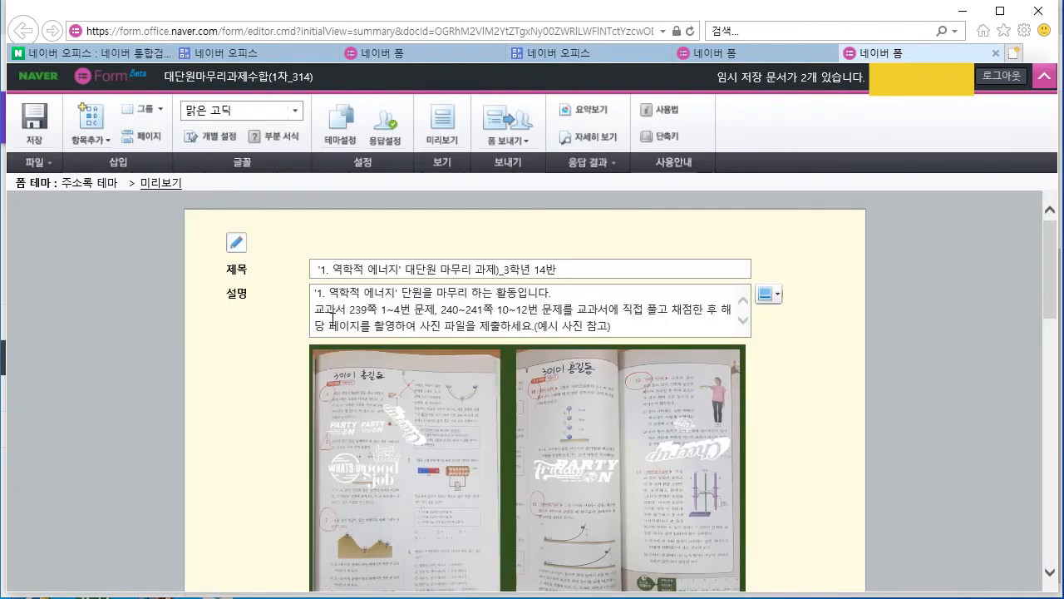
{"action": "left_click", "coordinate": [542, 269]}
{"action": "left_click", "coordinate": [542, 269]}
Save a copy of the form under the name 대단원마무리과제수합(1차_315), staying on the current form page
{"action": "left_click", "coordinate": [44, 163]}
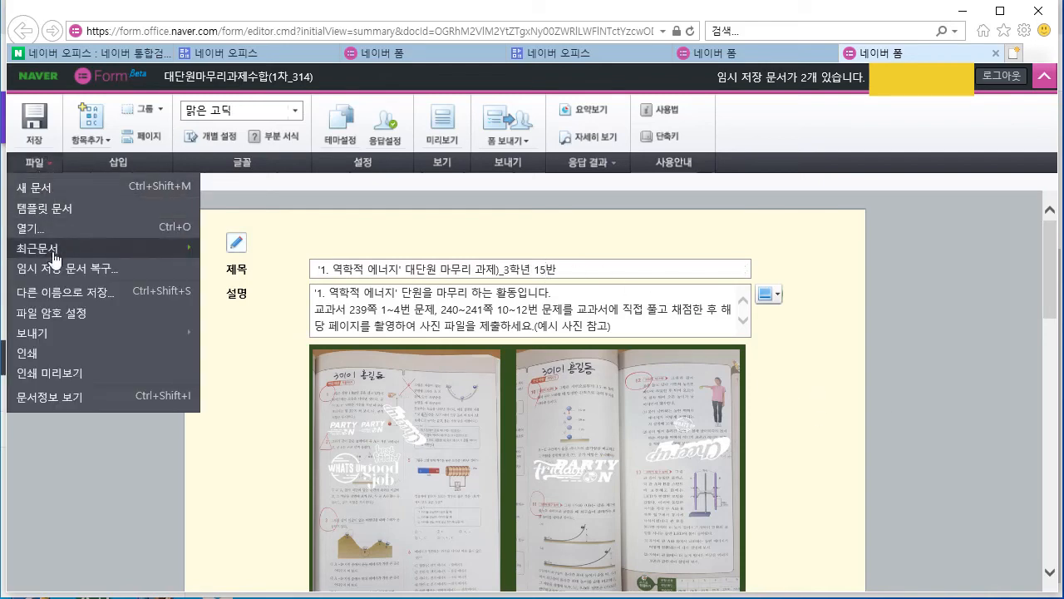
{"action": "left_click", "coordinate": [55, 291]}
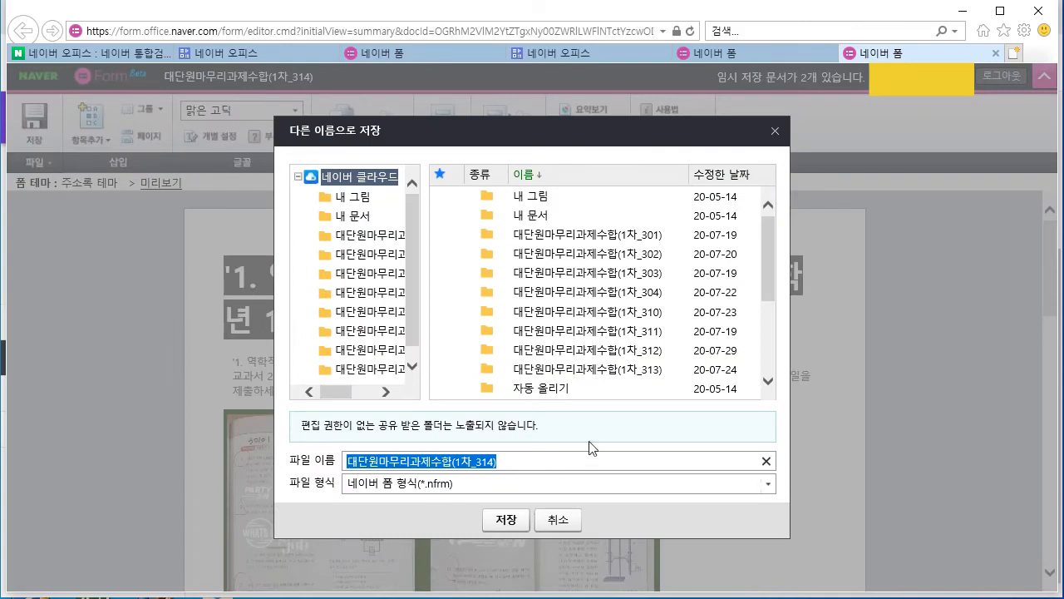
{"action": "left_click_drag", "start_coordinate": [760, 309], "coordinate": [767, 380]}
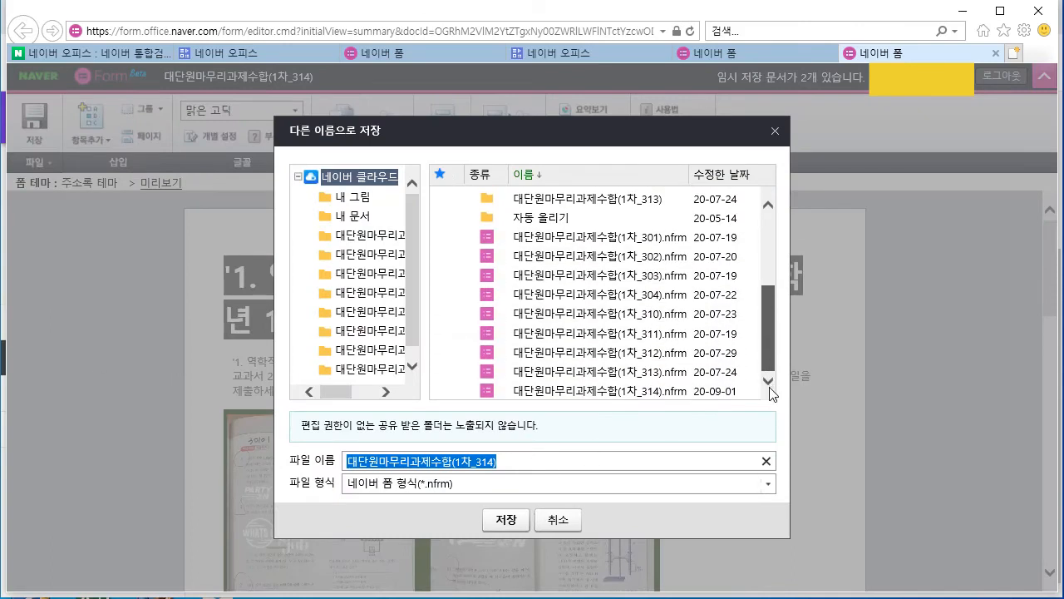
{"action": "left_click", "coordinate": [494, 462]}
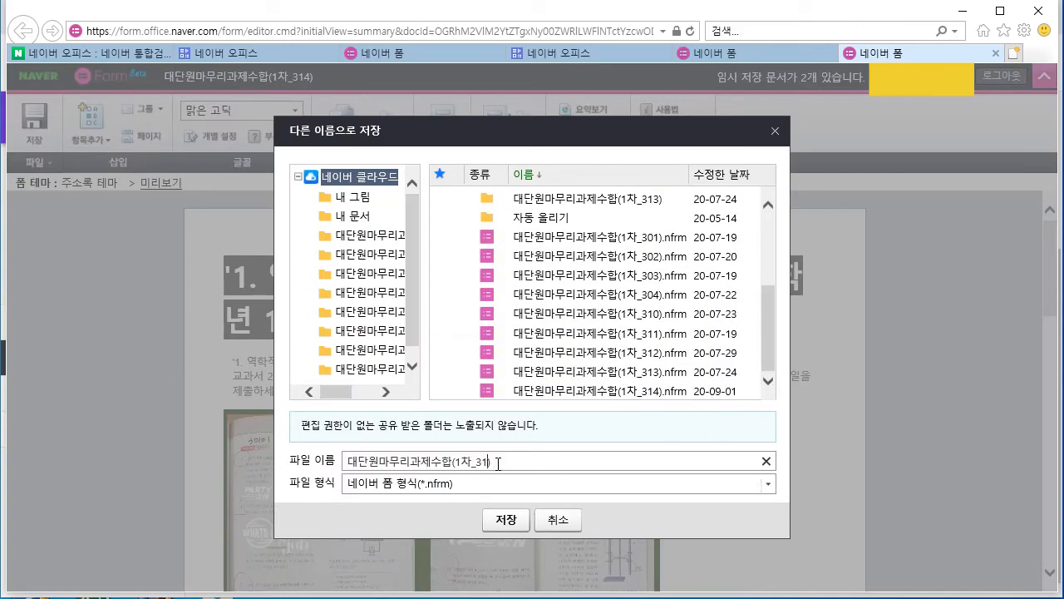
{"action": "left_click", "coordinate": [503, 519]}
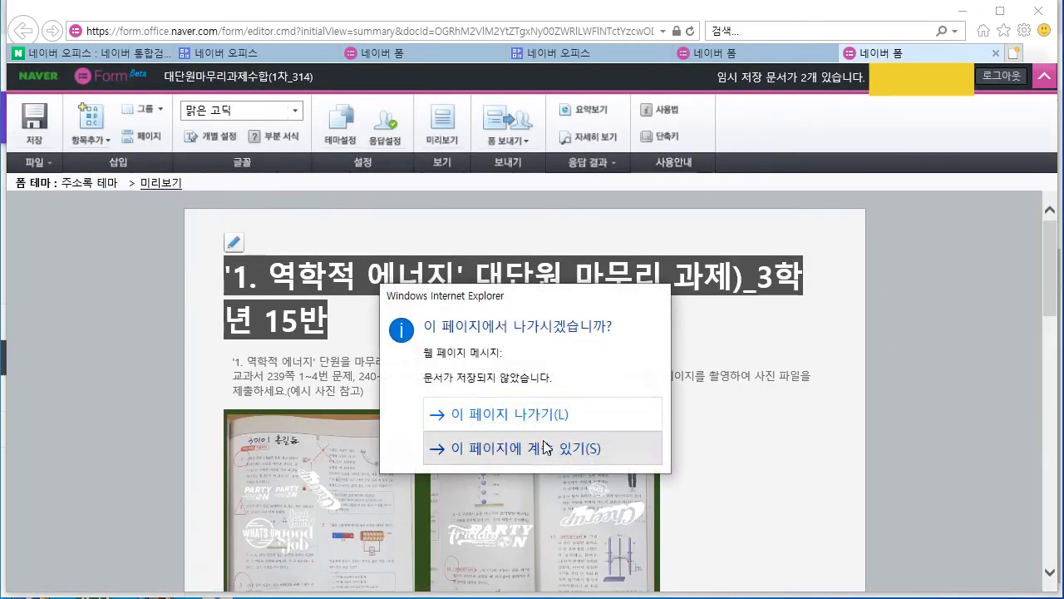
{"action": "left_click", "coordinate": [549, 449]}
Refresh the Naver Office recent documents, open 대단원마무리과제수합(1차_315).nfrm in editing mode and dismiss the duplicate-response tip
{"action": "left_click", "coordinate": [516, 52]}
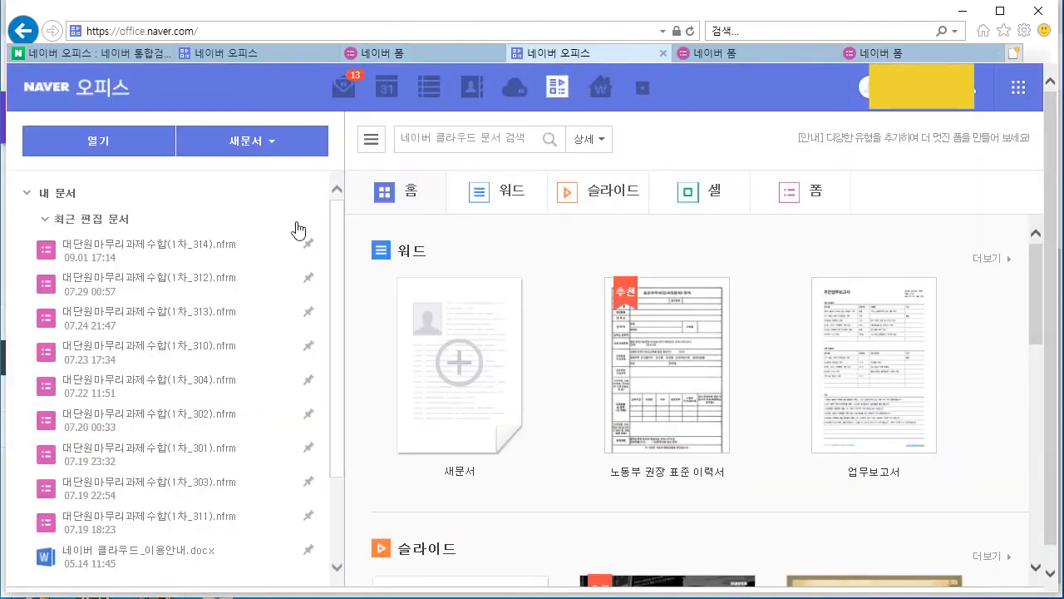
{"action": "left_click_drag", "start_coordinate": [344, 235], "coordinate": [403, 236]}
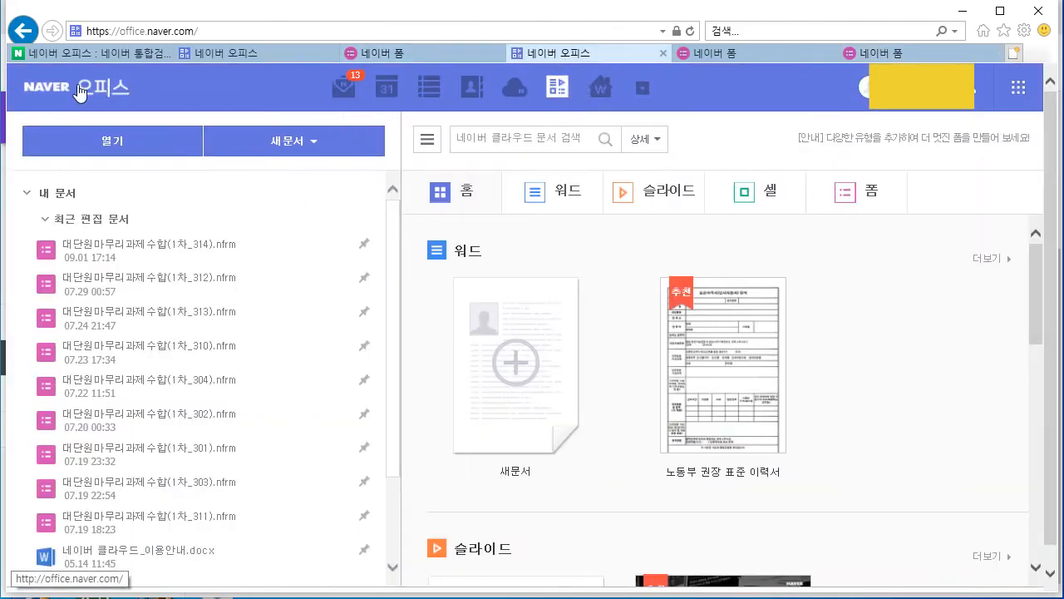
{"action": "left_click", "coordinate": [100, 87]}
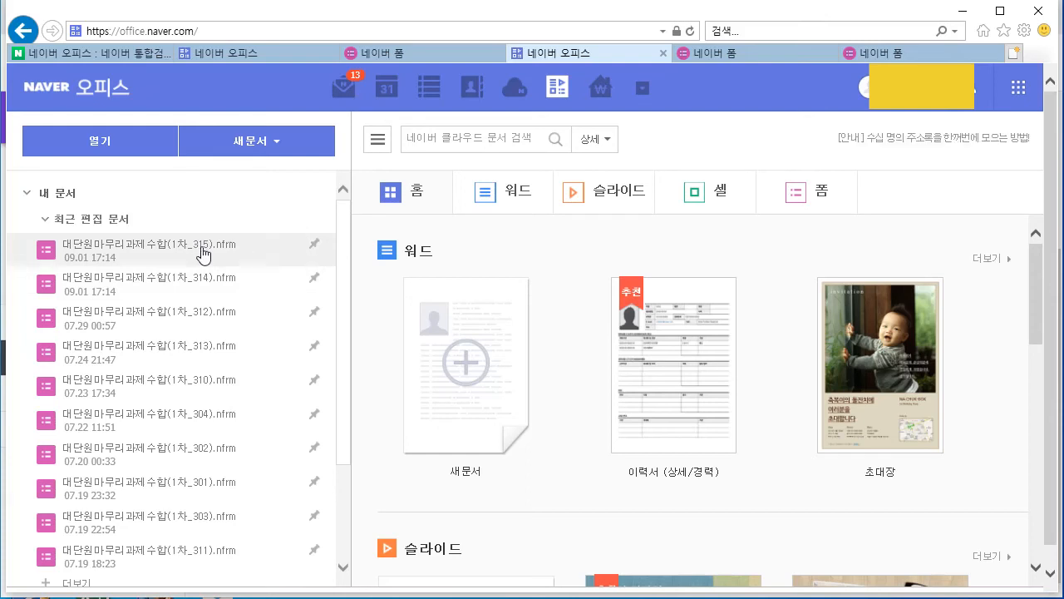
{"action": "left_click", "coordinate": [204, 254]}
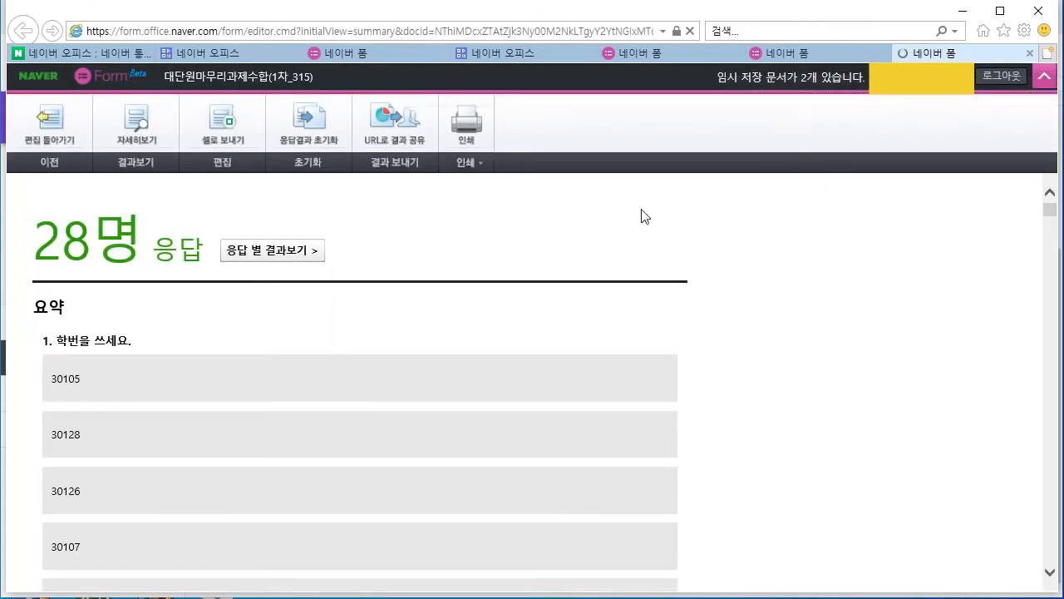
{"action": "left_click", "coordinate": [50, 125]}
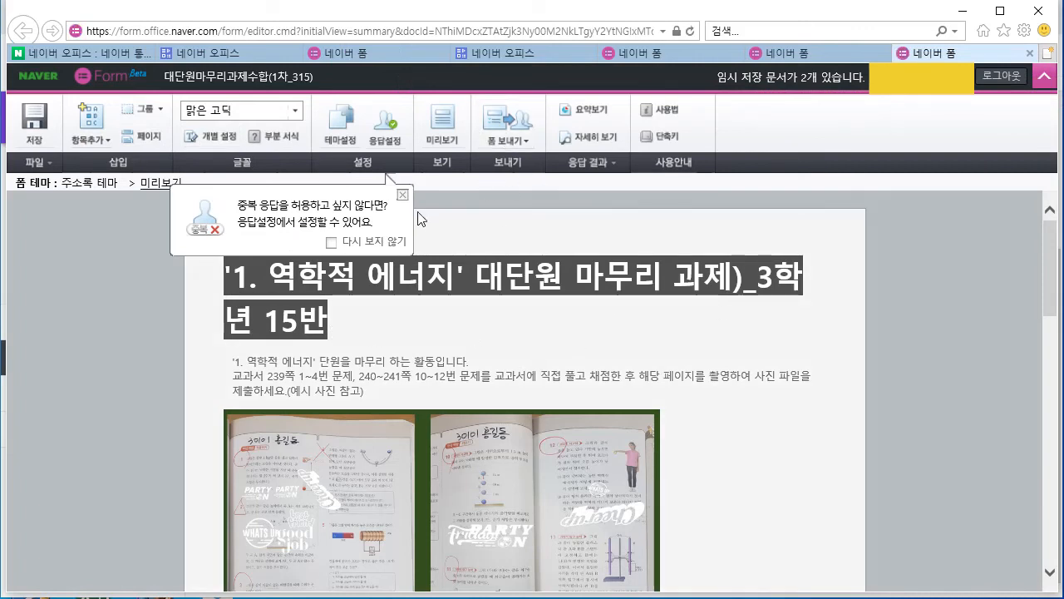
{"action": "left_click", "coordinate": [403, 195]}
Copy the share URL of the 3학년 15반 form
{"action": "left_click", "coordinate": [509, 124]}
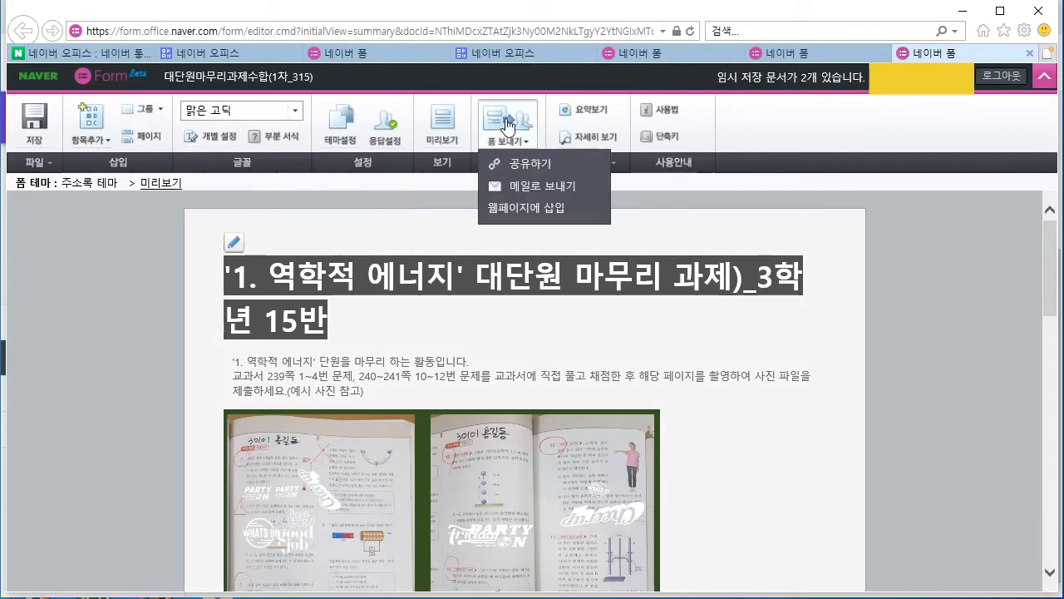
{"action": "left_click", "coordinate": [533, 166]}
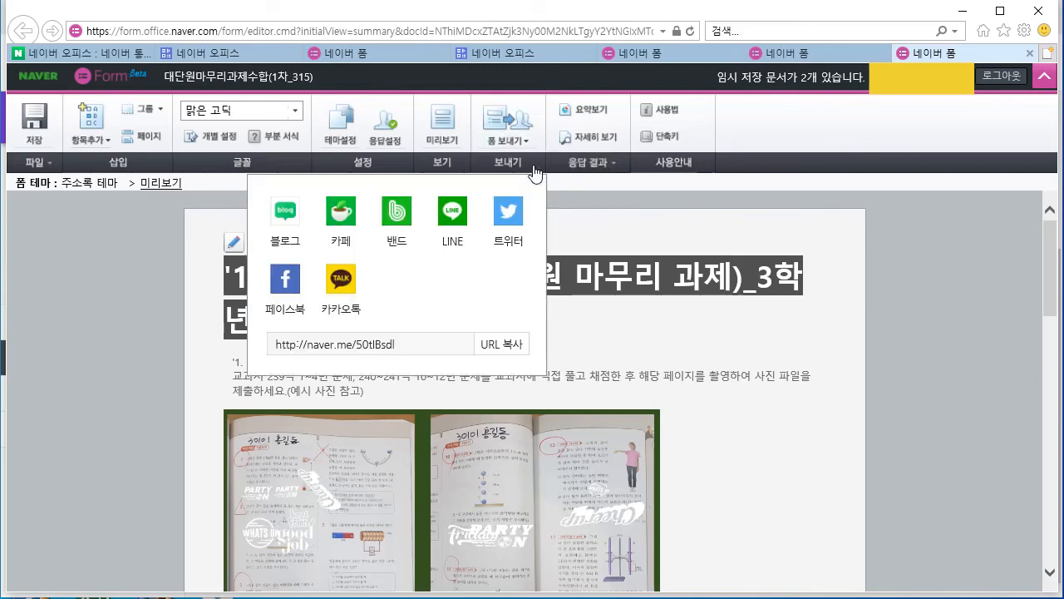
{"action": "left_click", "coordinate": [506, 348]}
{"action": "left_click", "coordinate": [580, 466]}
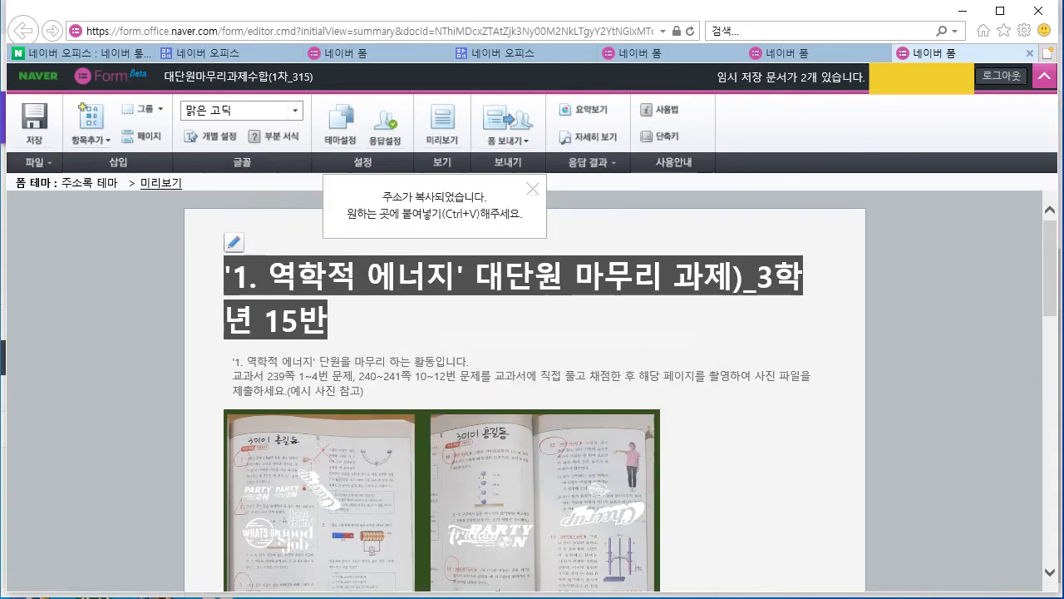
Switch to EBS Online Class in Chrome and start a text content page for the lecture 네이버오피스 연습
{"action": "key", "text": "alt+Tab"}
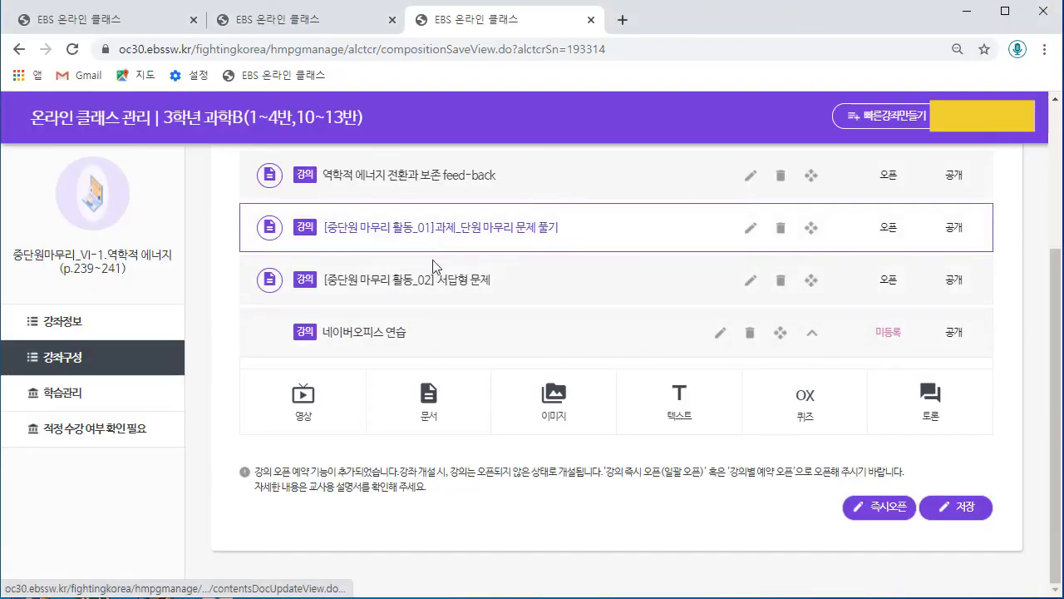
{"action": "left_click", "coordinate": [350, 337]}
{"action": "left_click", "coordinate": [347, 345]}
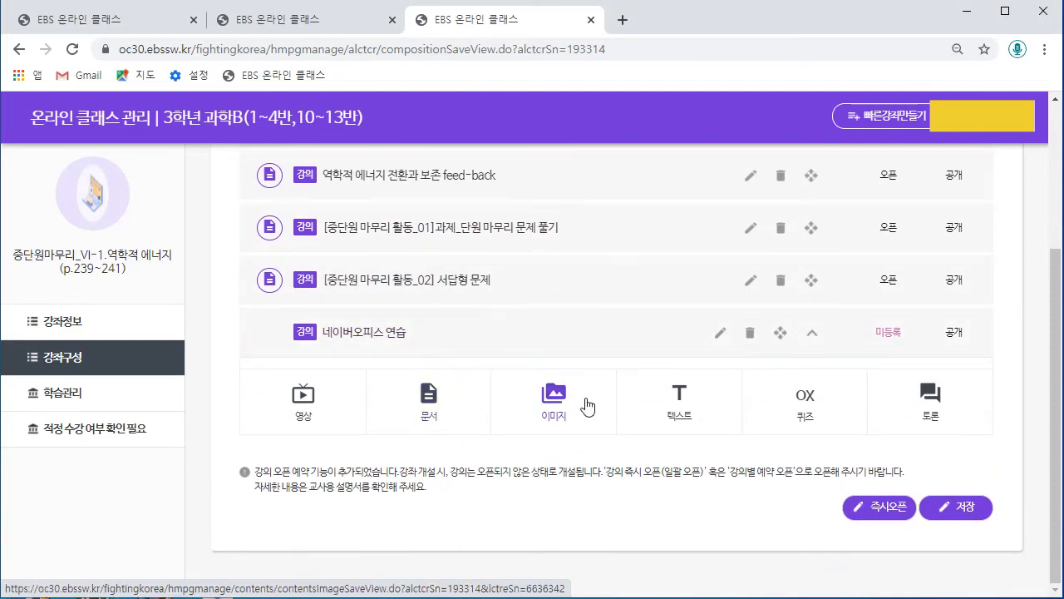
{"action": "left_click", "coordinate": [682, 401]}
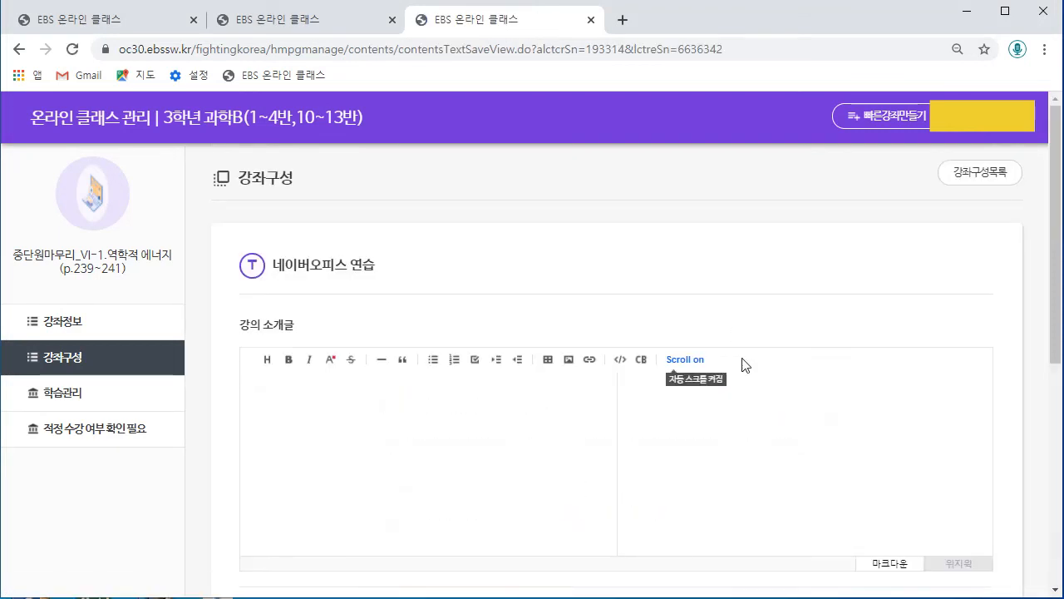
{"action": "scroll", "coordinate": [533, 391], "scroll_direction": "down", "scroll_amount": 2}
{"action": "scroll", "coordinate": [527, 382], "scroll_direction": "up", "scroll_amount": 1}
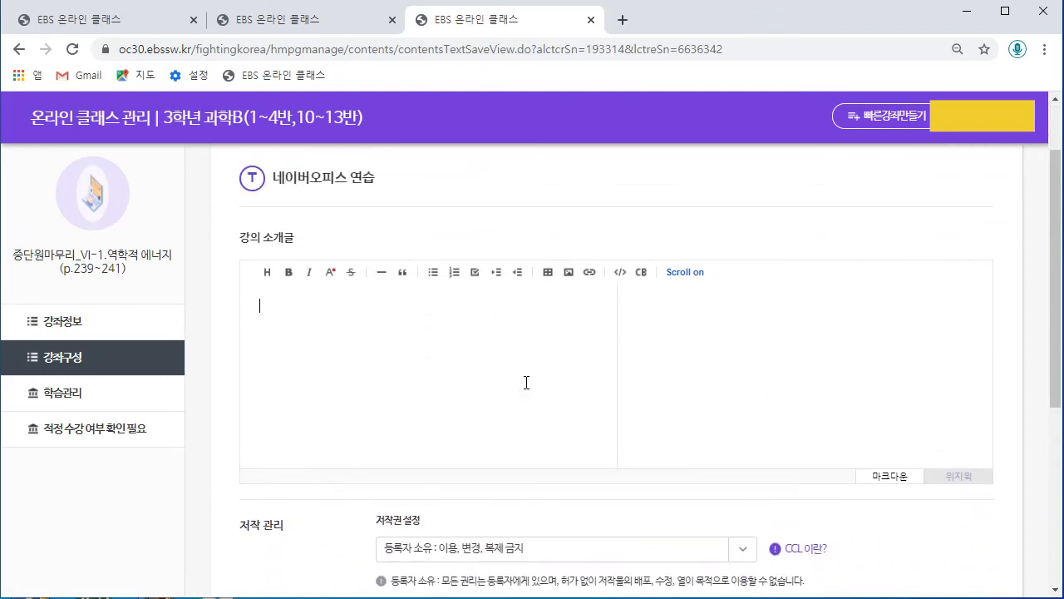
{"action": "left_click", "coordinate": [590, 277]}
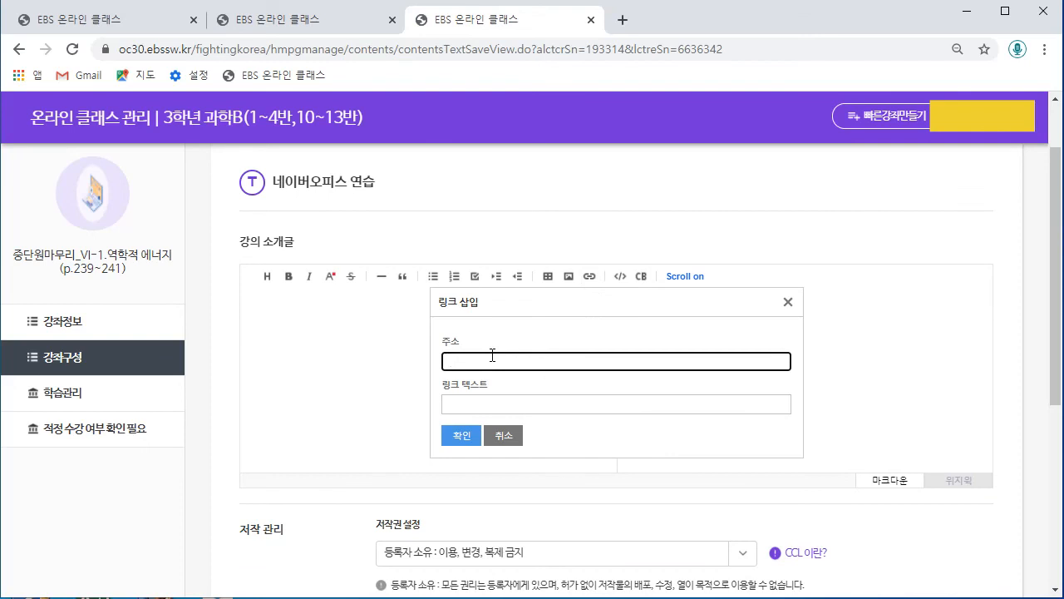
{"action": "type", "text": "http://naver.me/50tlBsdl"}
{"action": "left_click", "coordinate": [501, 405]}
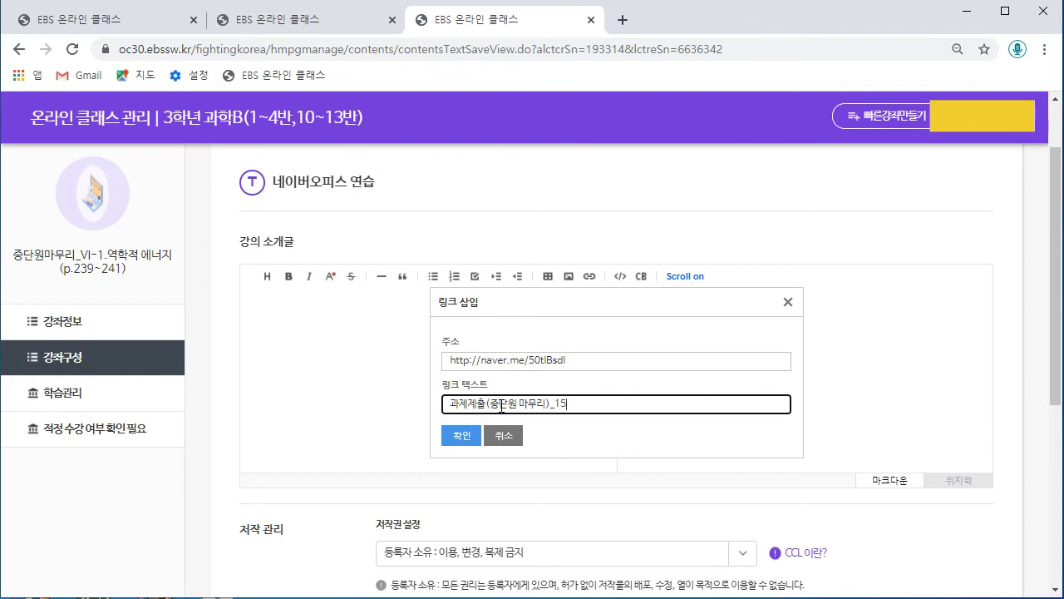
{"action": "left_click", "coordinate": [469, 441]}
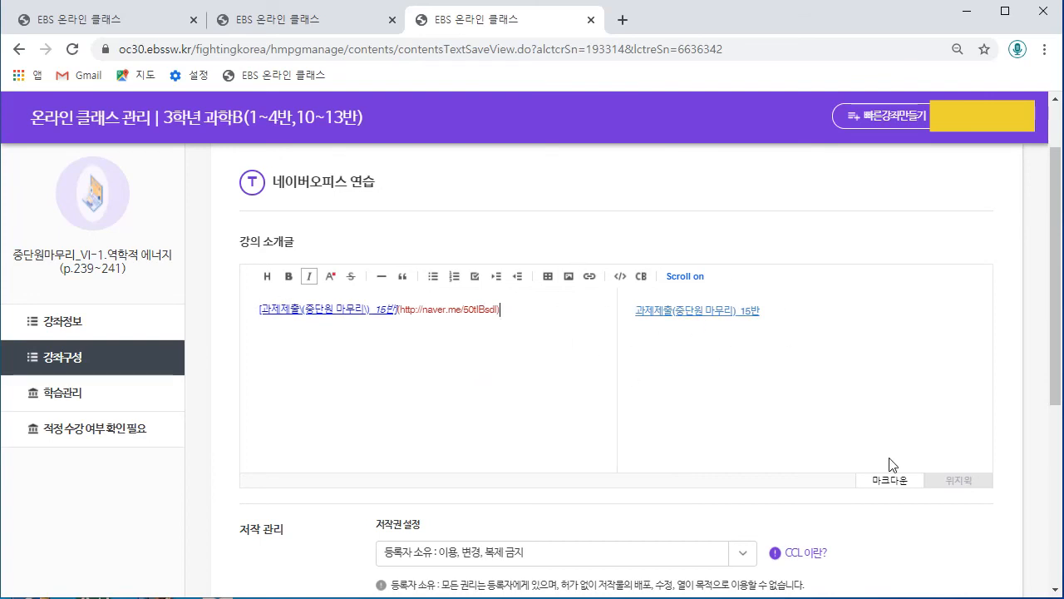
Confirm the authoring guideline for the 네이버오피스 연습 lecture and save its content
{"action": "left_click_drag", "start_coordinate": [1052, 403], "coordinate": [1058, 586]}
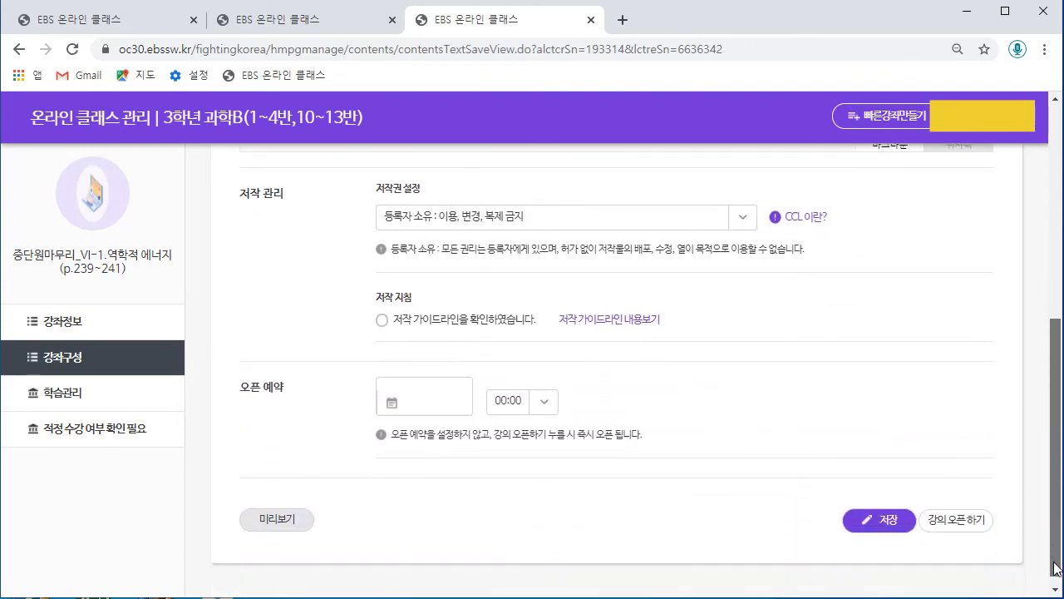
{"action": "left_click", "coordinate": [898, 513]}
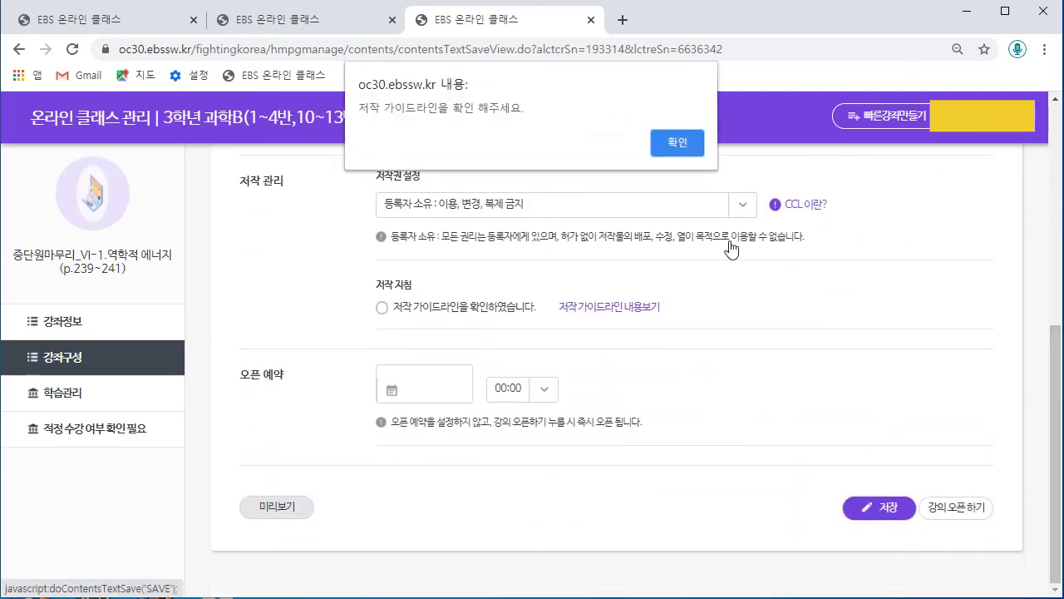
{"action": "left_click", "coordinate": [690, 148]}
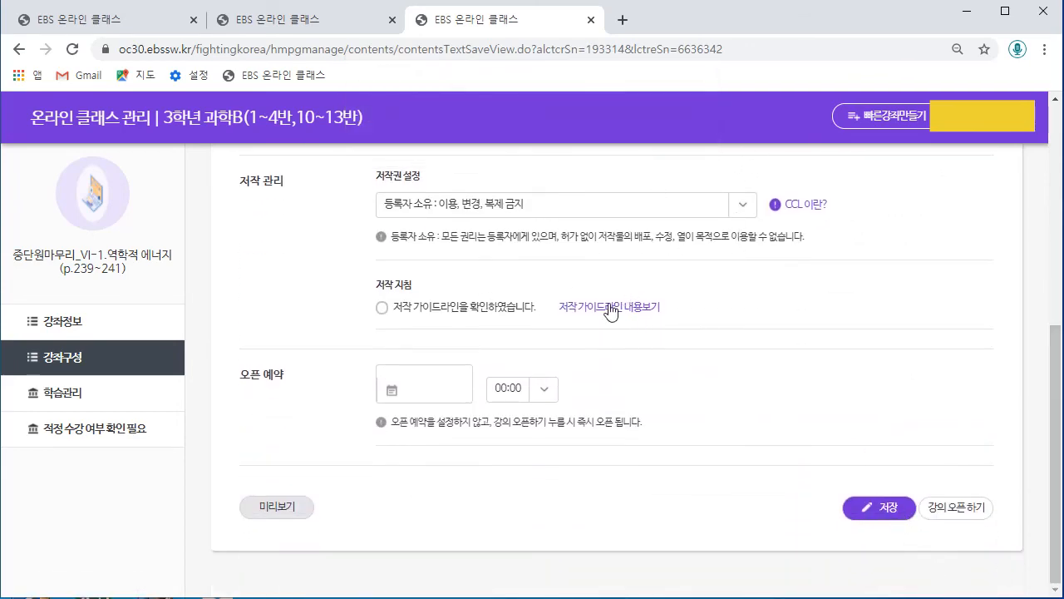
{"action": "left_click", "coordinate": [610, 308]}
{"action": "left_click", "coordinate": [523, 576]}
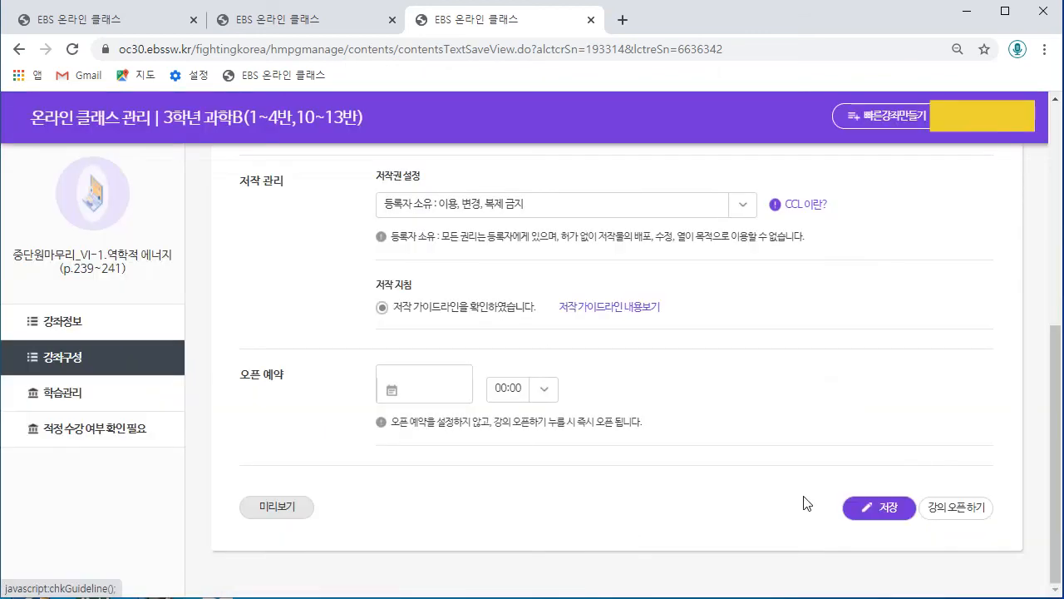
{"action": "left_click", "coordinate": [883, 507]}
{"action": "left_click", "coordinate": [680, 153]}
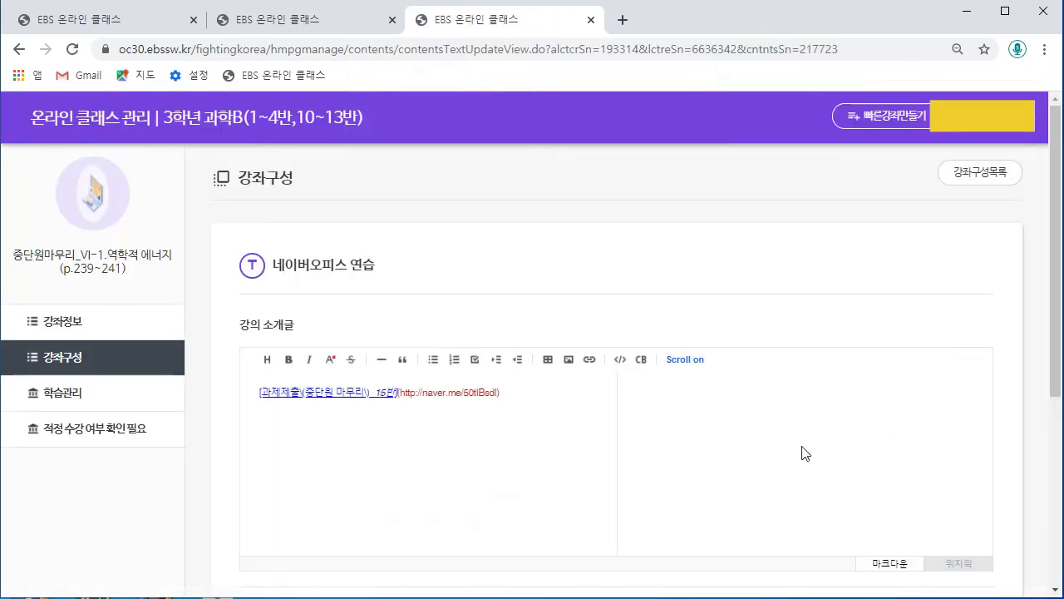
Preview the lecture, follow the 15반 submission link to check the form's title and questions, and close the preview
{"action": "scroll", "coordinate": [795, 430], "scroll_direction": "down", "scroll_amount": 2}
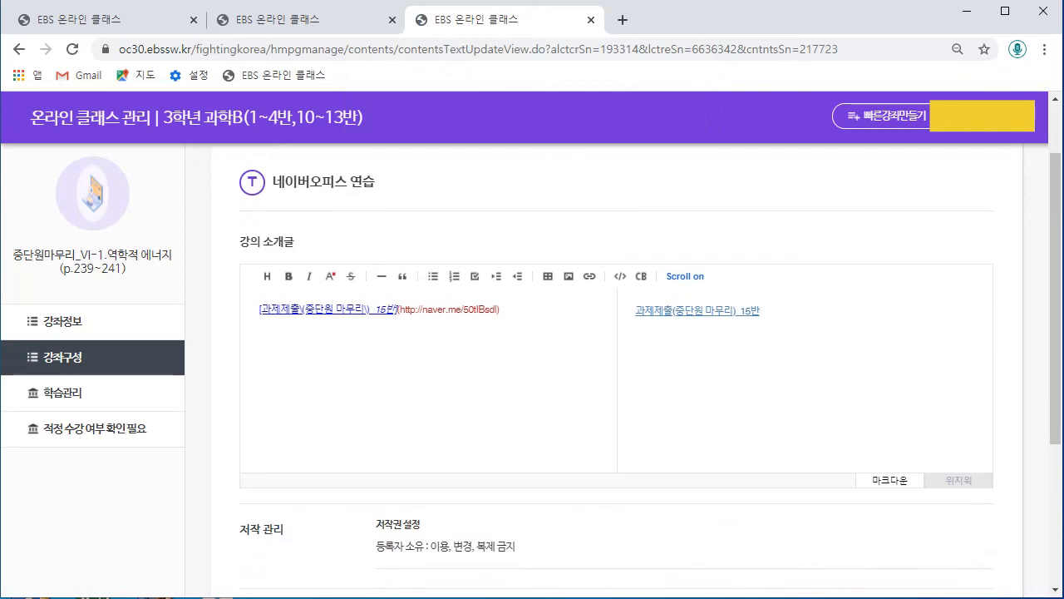
{"action": "scroll", "coordinate": [1062, 441], "scroll_direction": "down", "scroll_amount": 2}
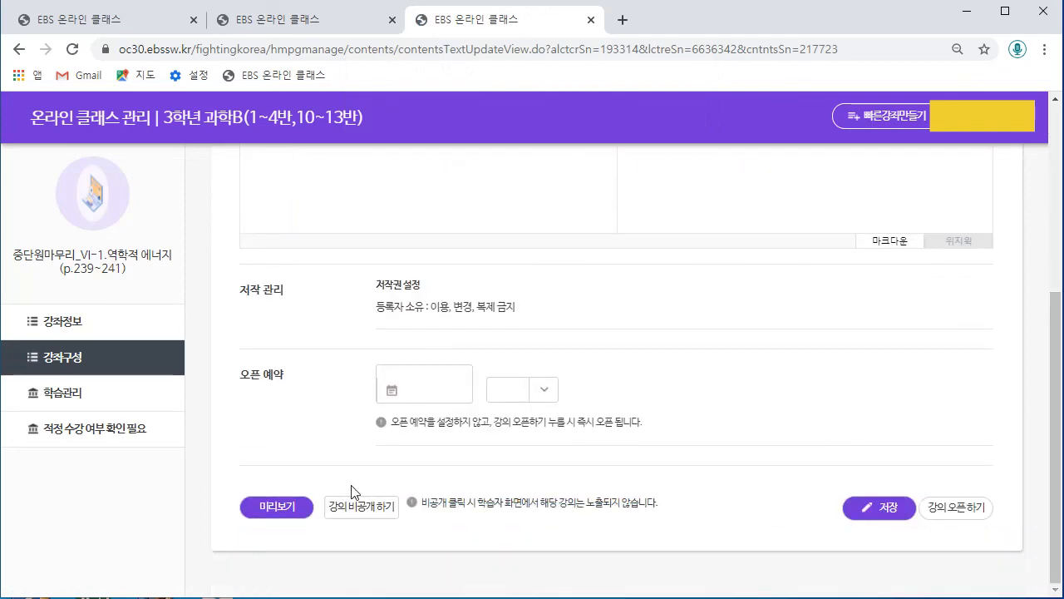
{"action": "left_click", "coordinate": [285, 506]}
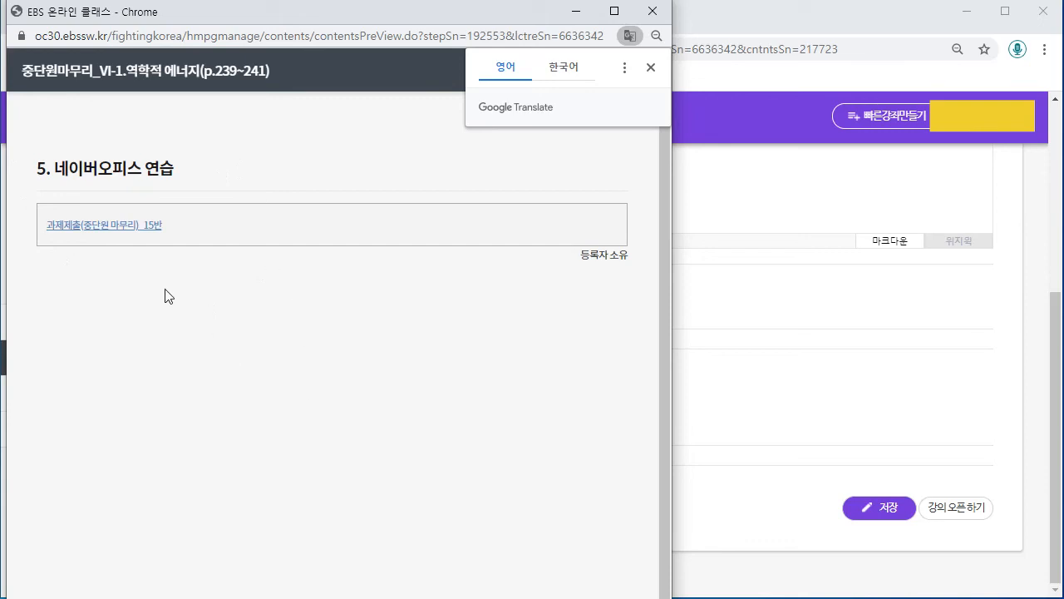
{"action": "left_click", "coordinate": [127, 235]}
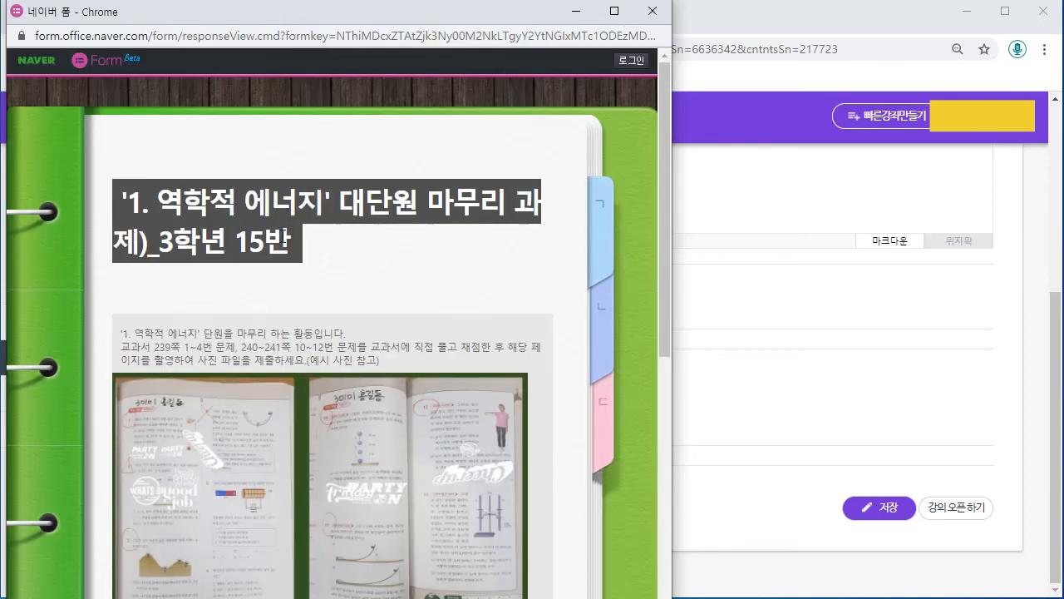
{"action": "scroll", "coordinate": [535, 456], "scroll_direction": "down", "scroll_amount": 6}
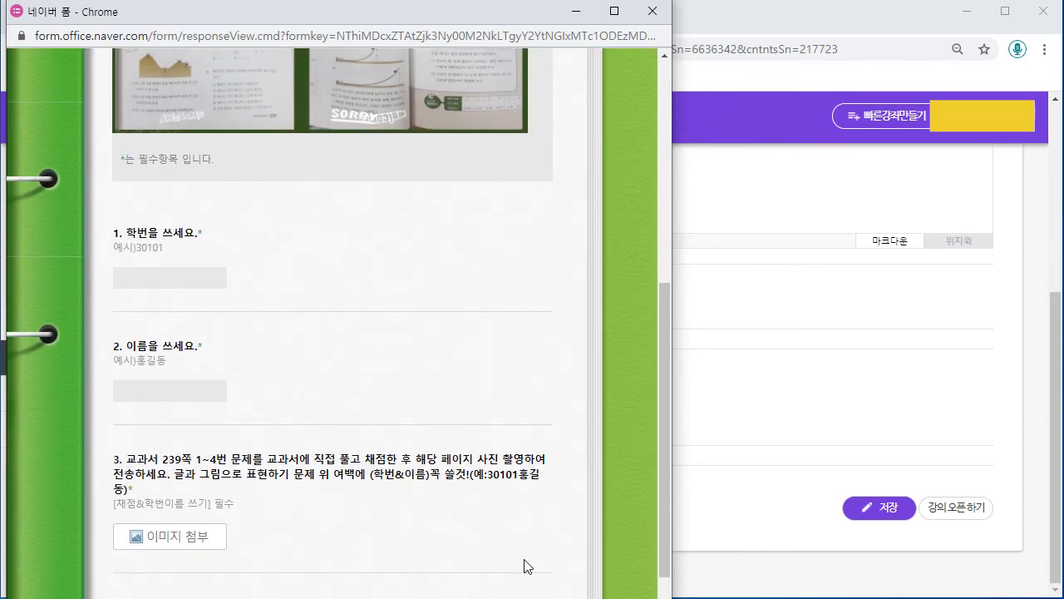
{"action": "scroll", "coordinate": [523, 565], "scroll_direction": "up", "scroll_amount": 6}
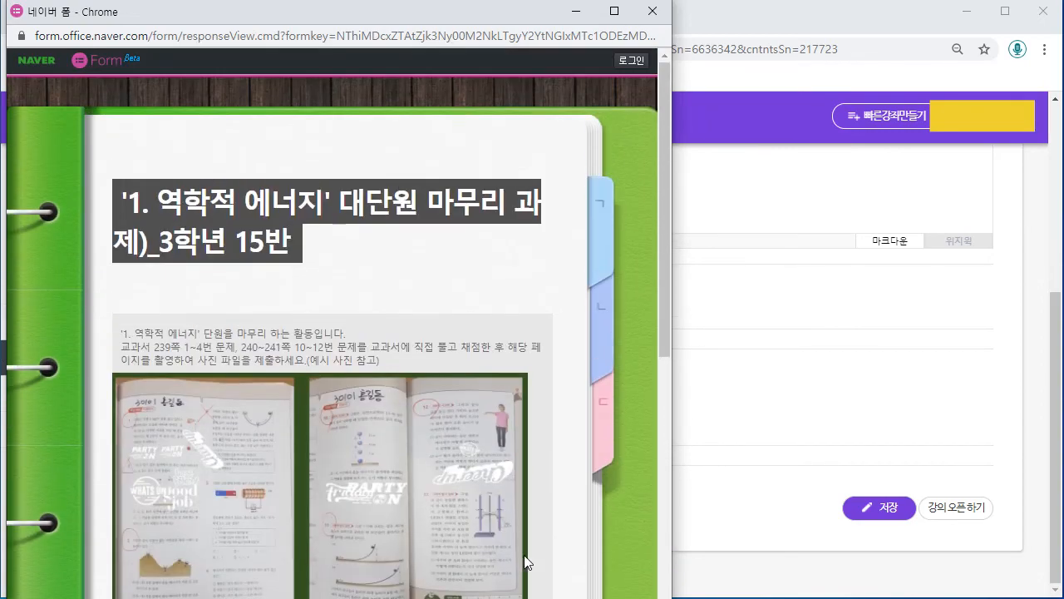
{"action": "left_click", "coordinate": [663, 19]}
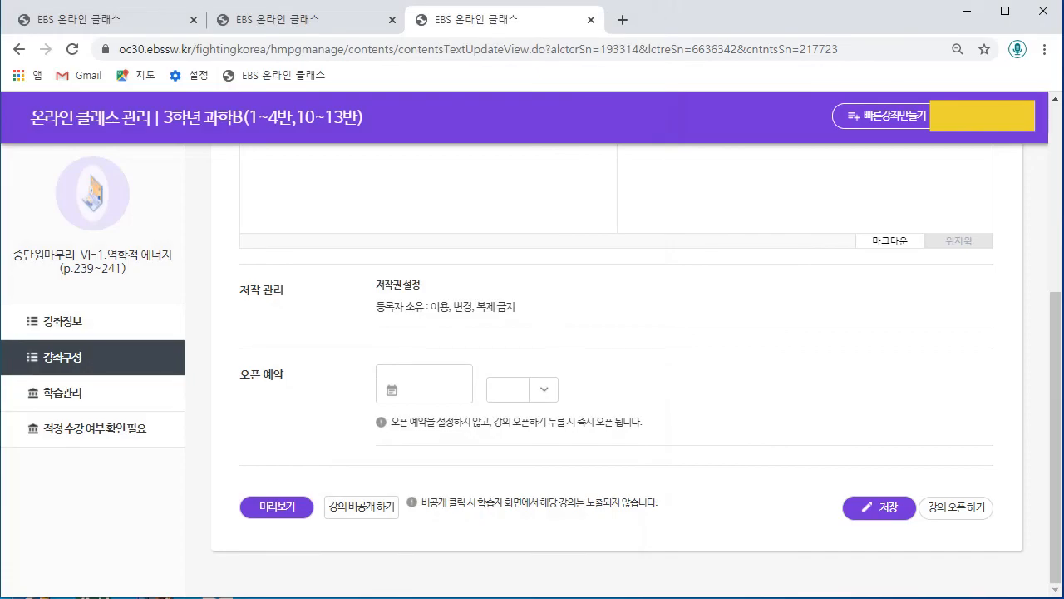